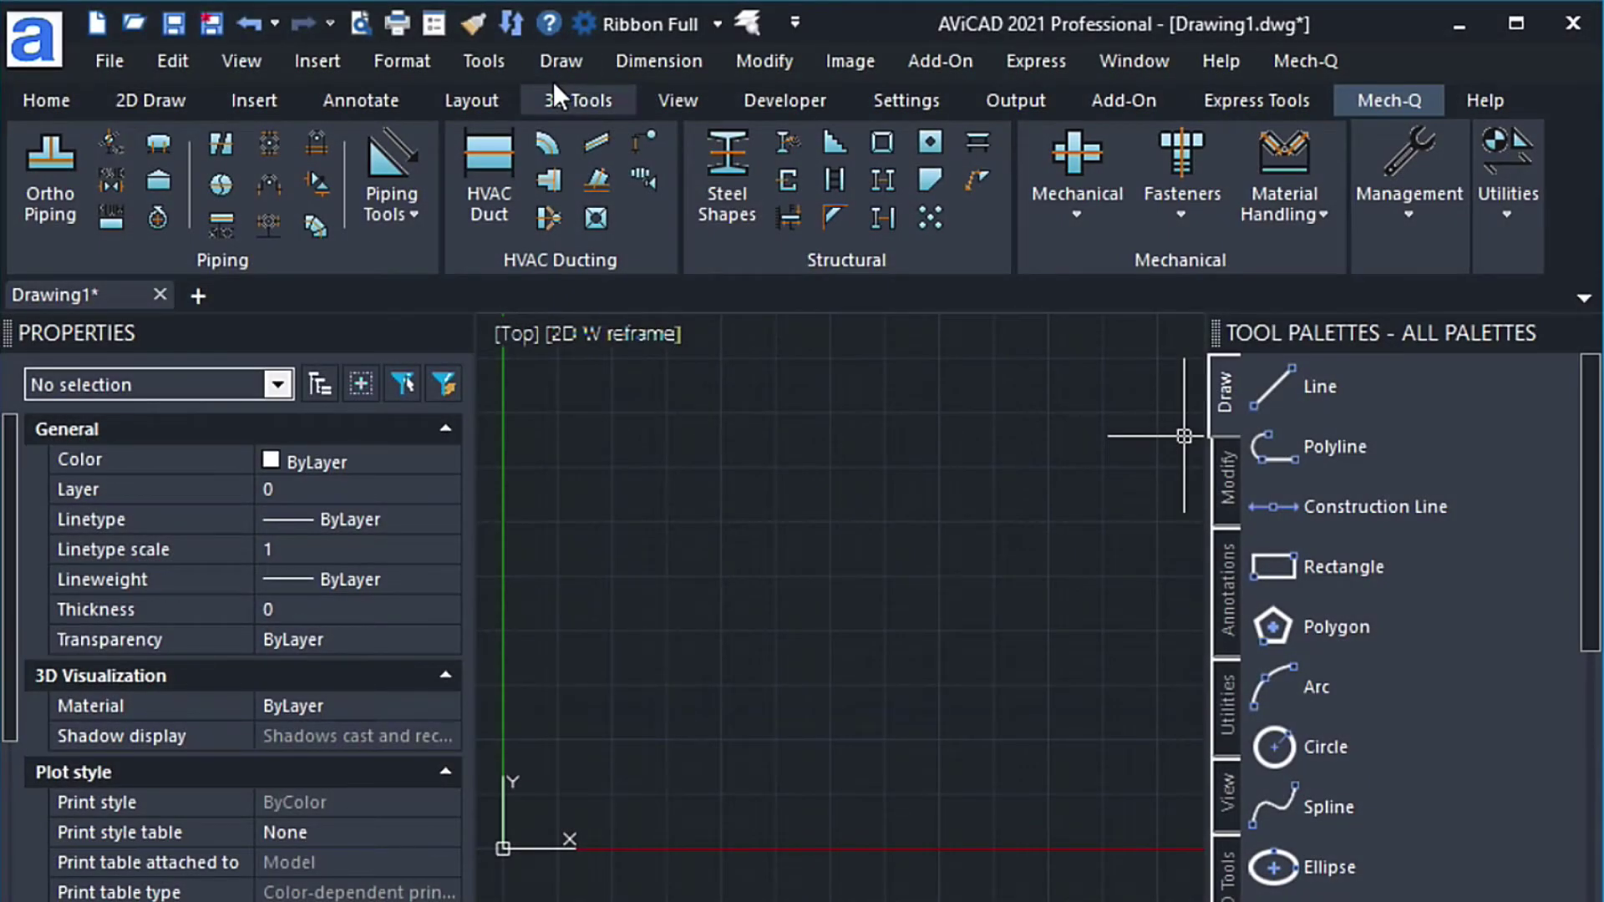
- Start a new drawing from the pcad.dwt template, accepting the default Mech-Q settings
left_click(97, 19)
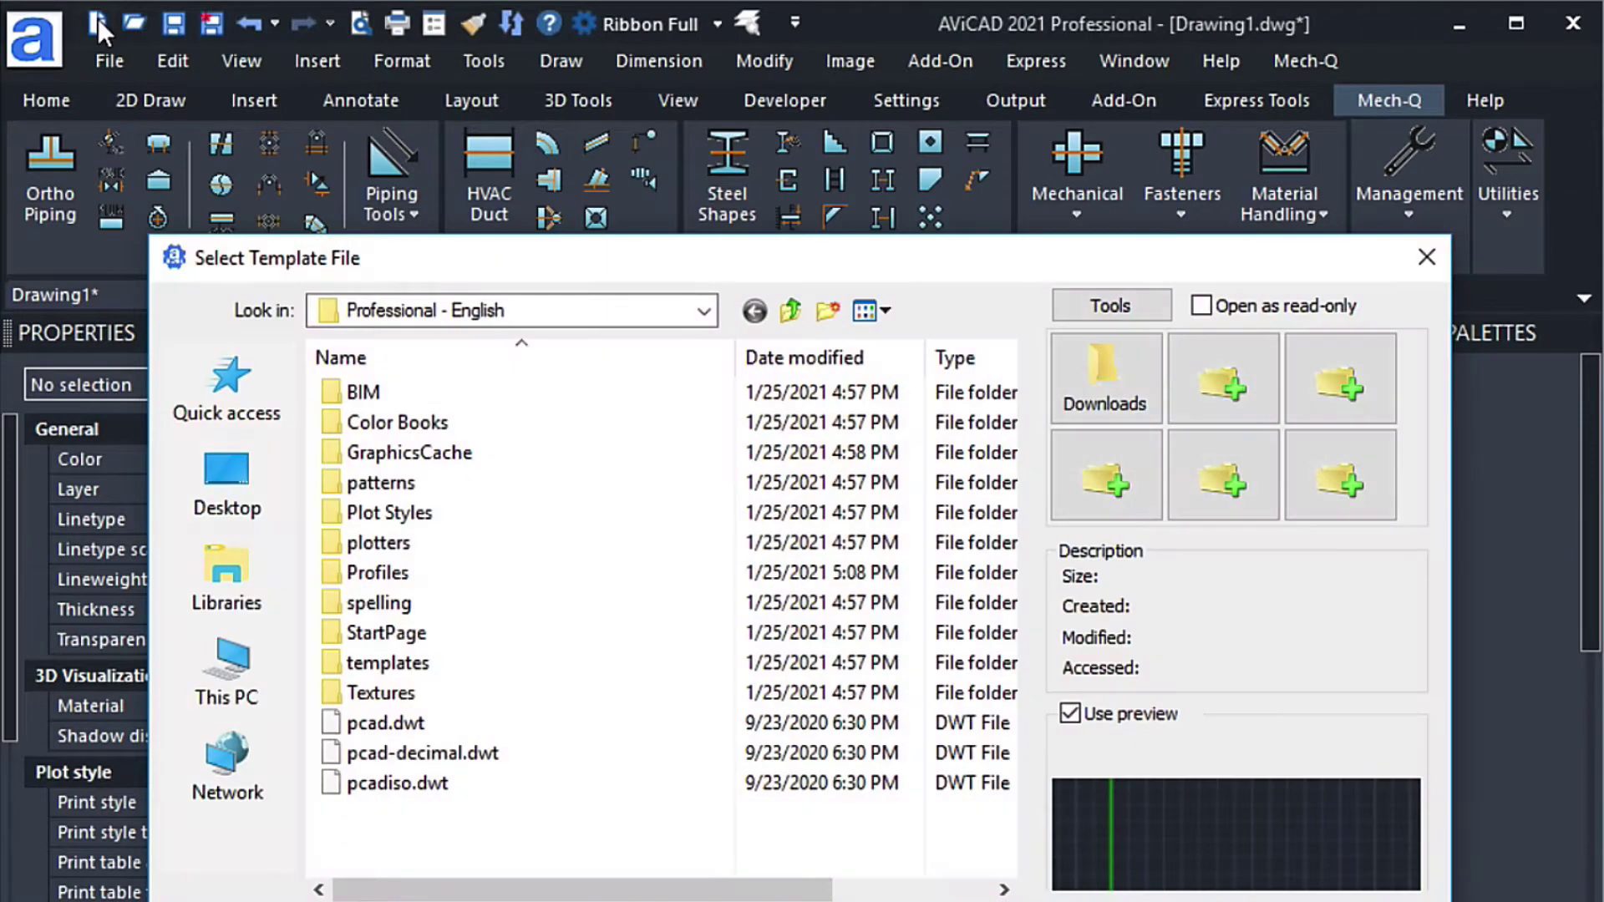
double_click(399, 725)
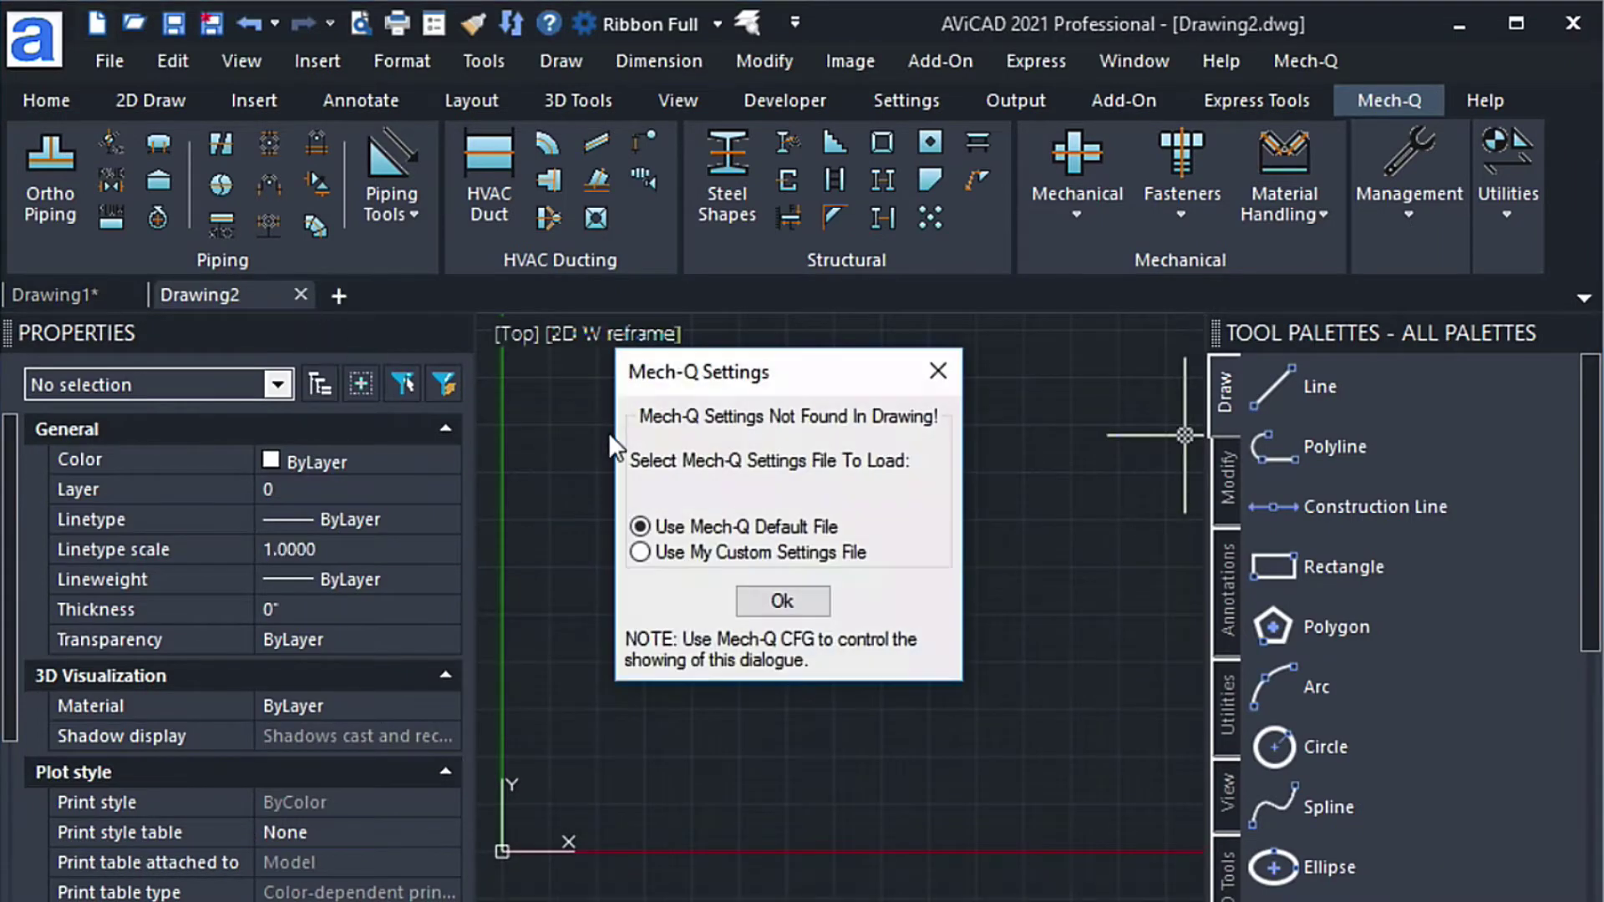
left_click(781, 602)
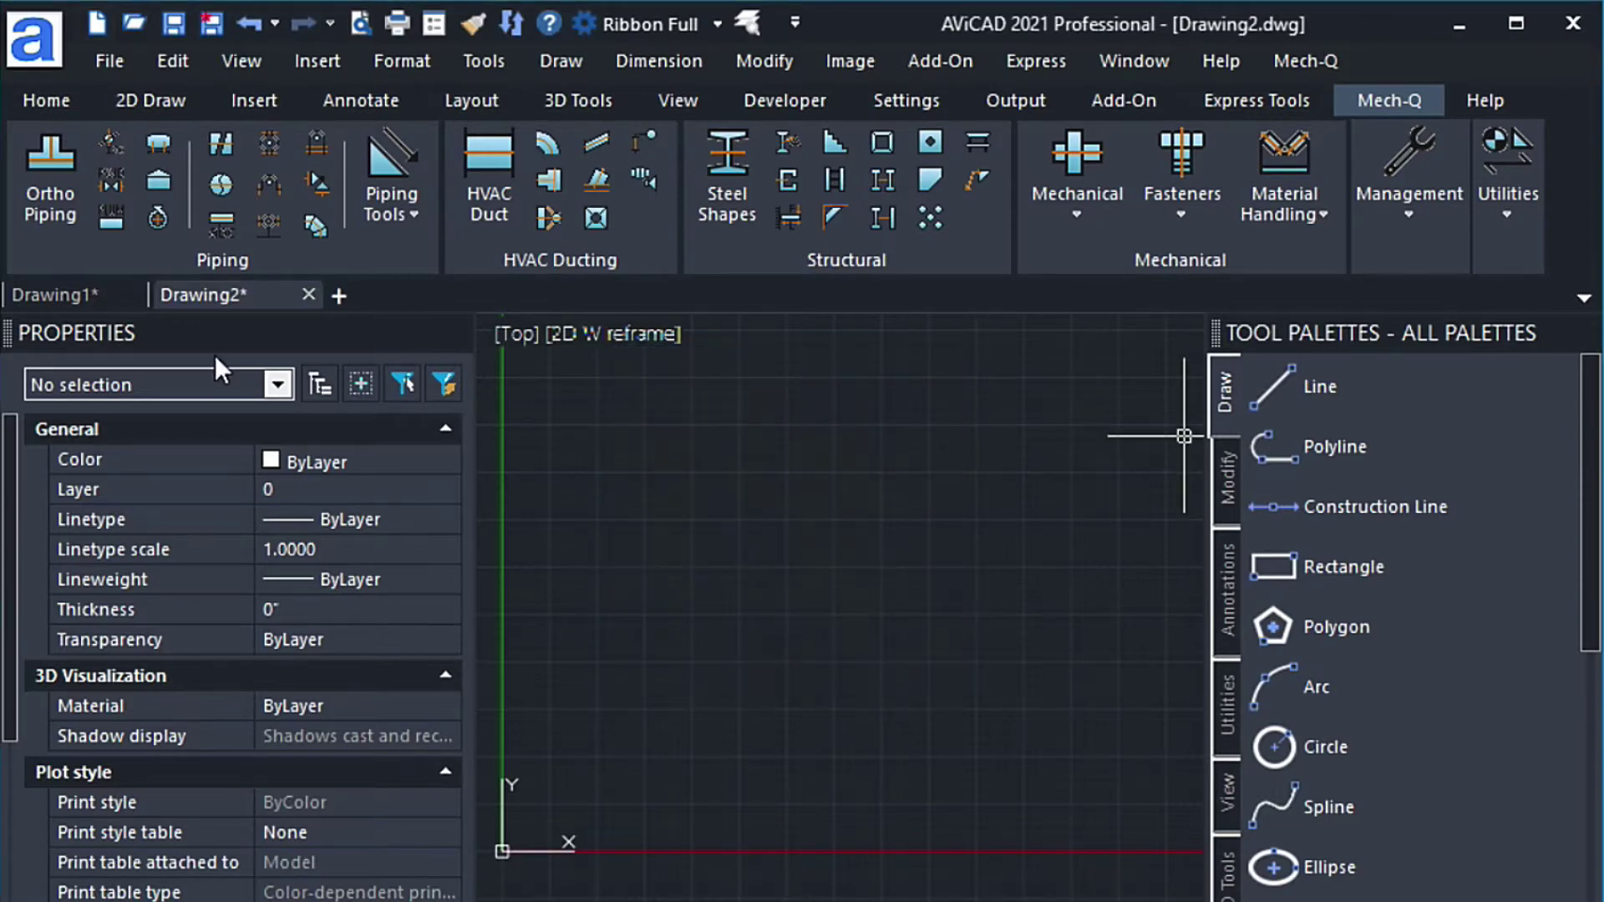
- Close Drawing1 without saving its changes
left_click(110, 296)
right_click(110, 296)
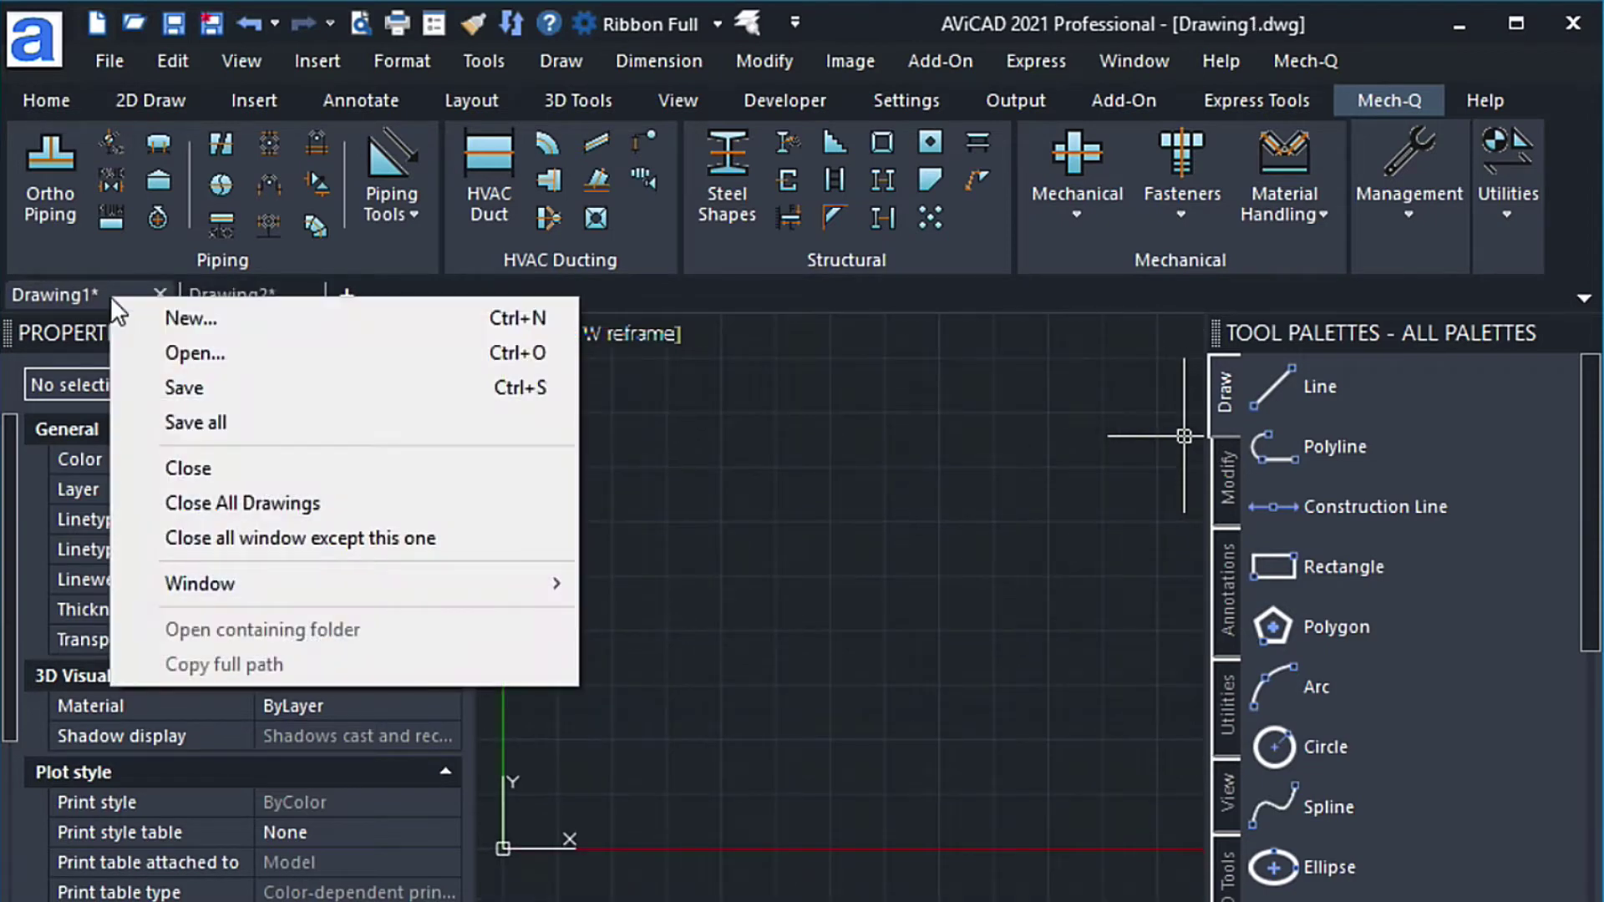
left_click(208, 467)
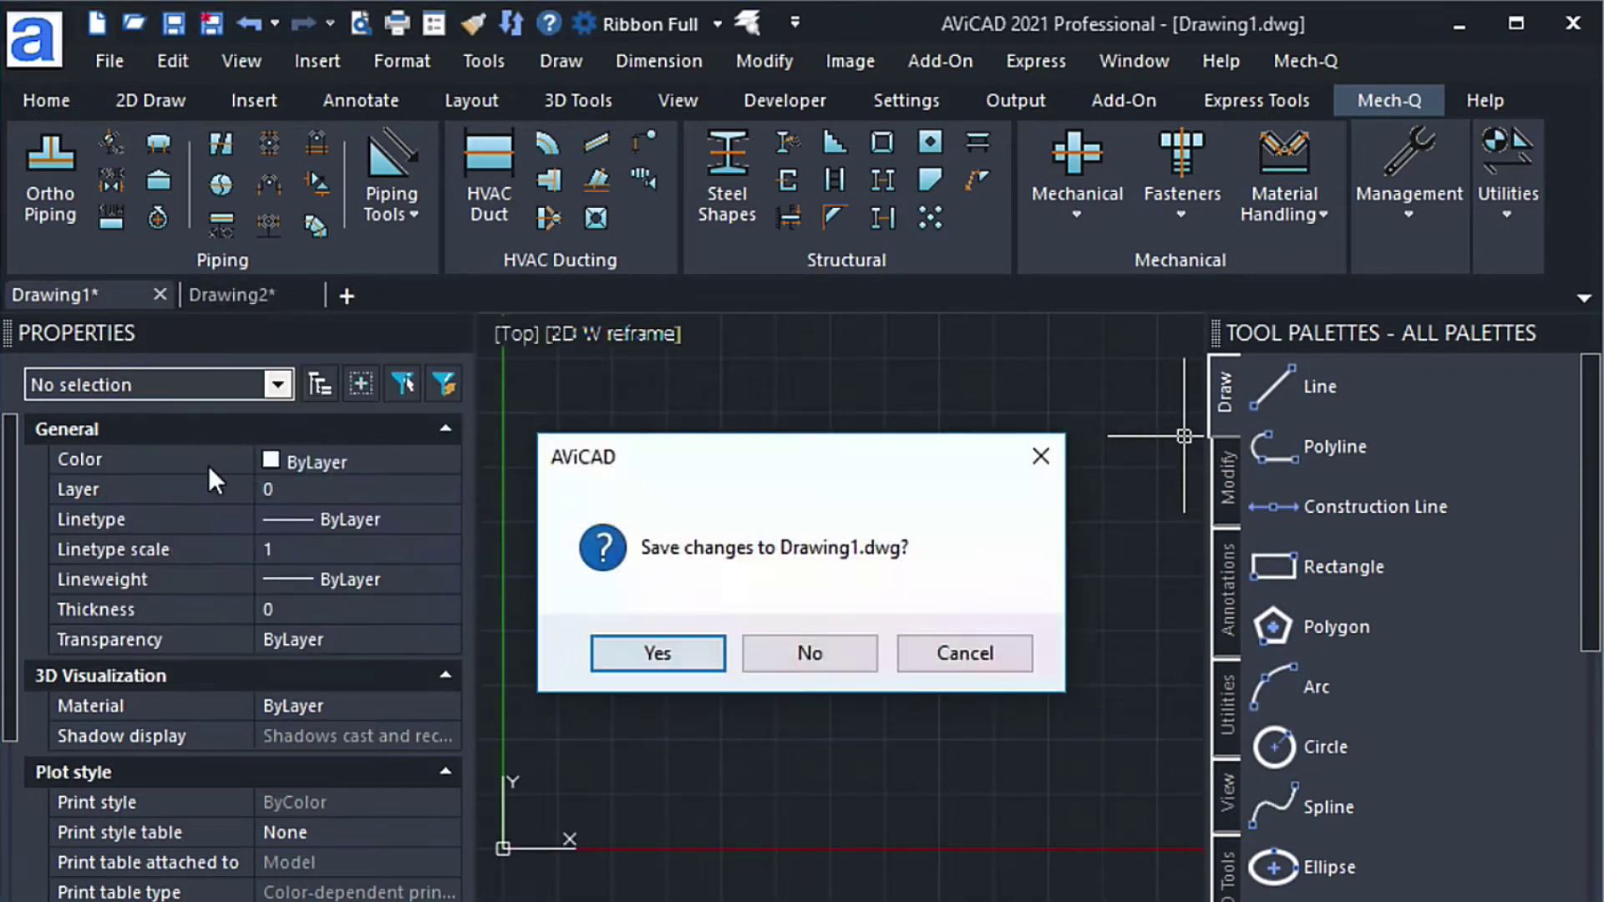
left_click(850, 650)
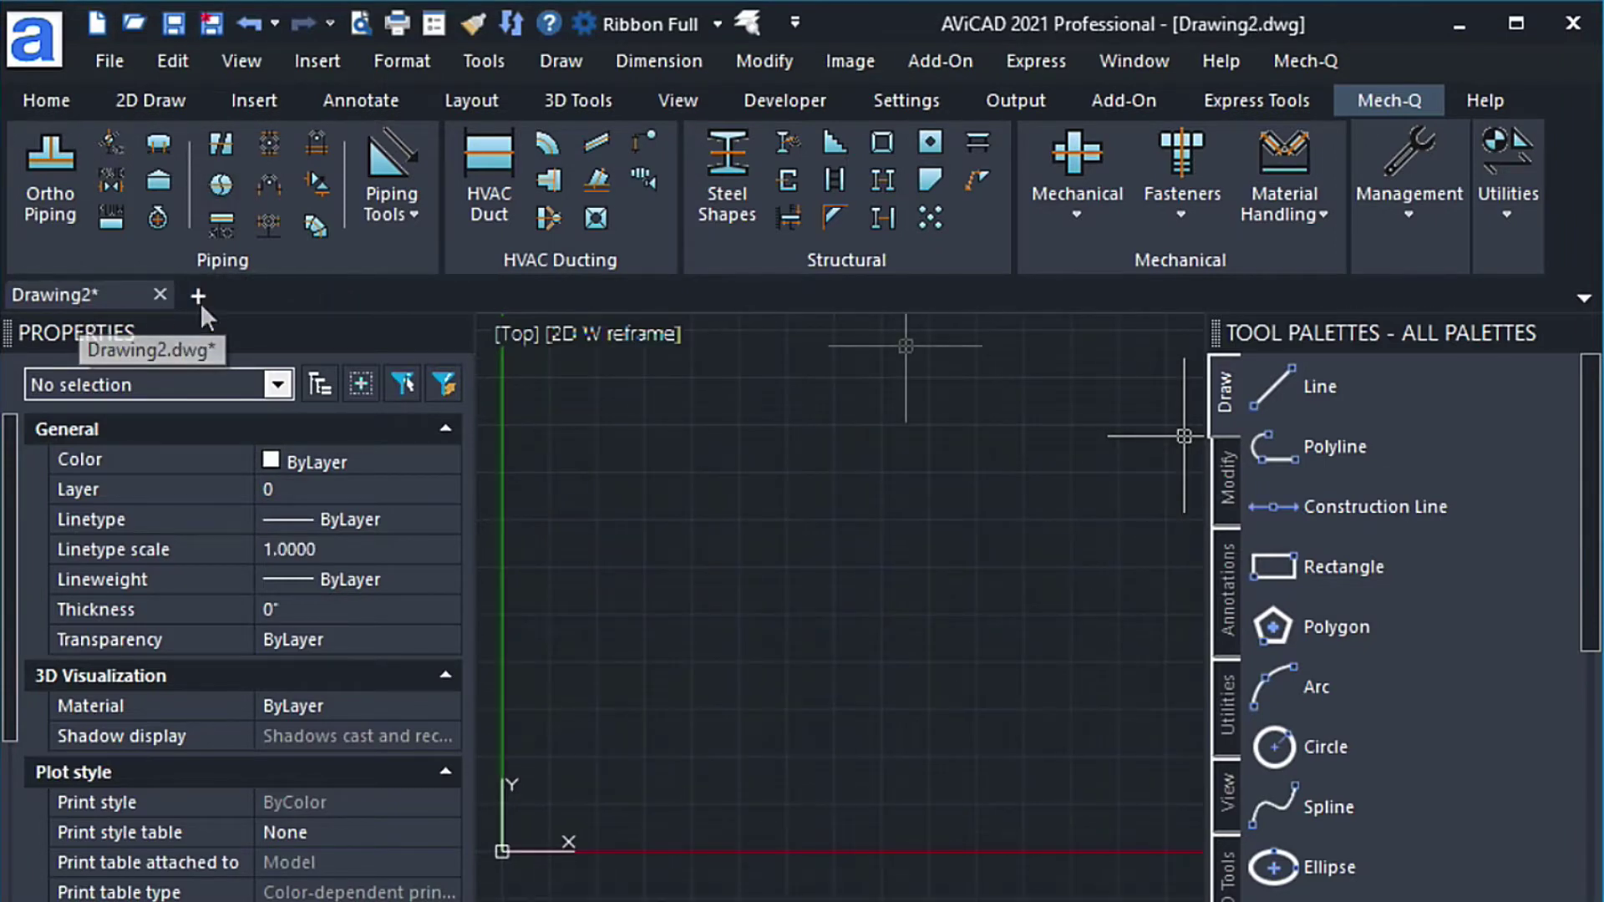
left_click(1287, 60)
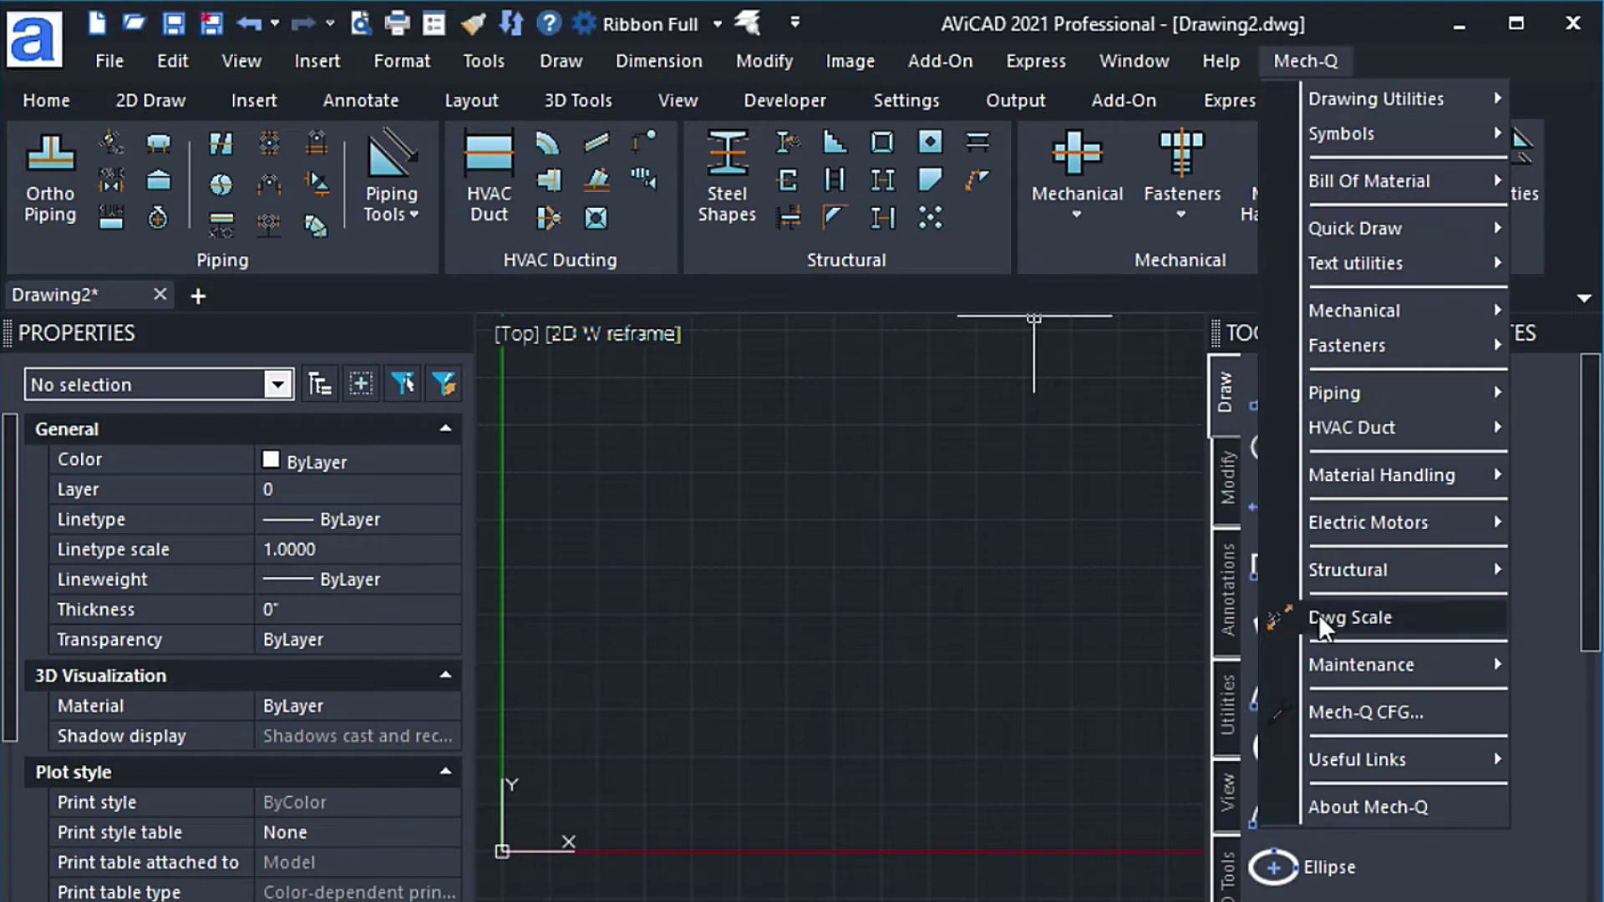
left_click(1336, 712)
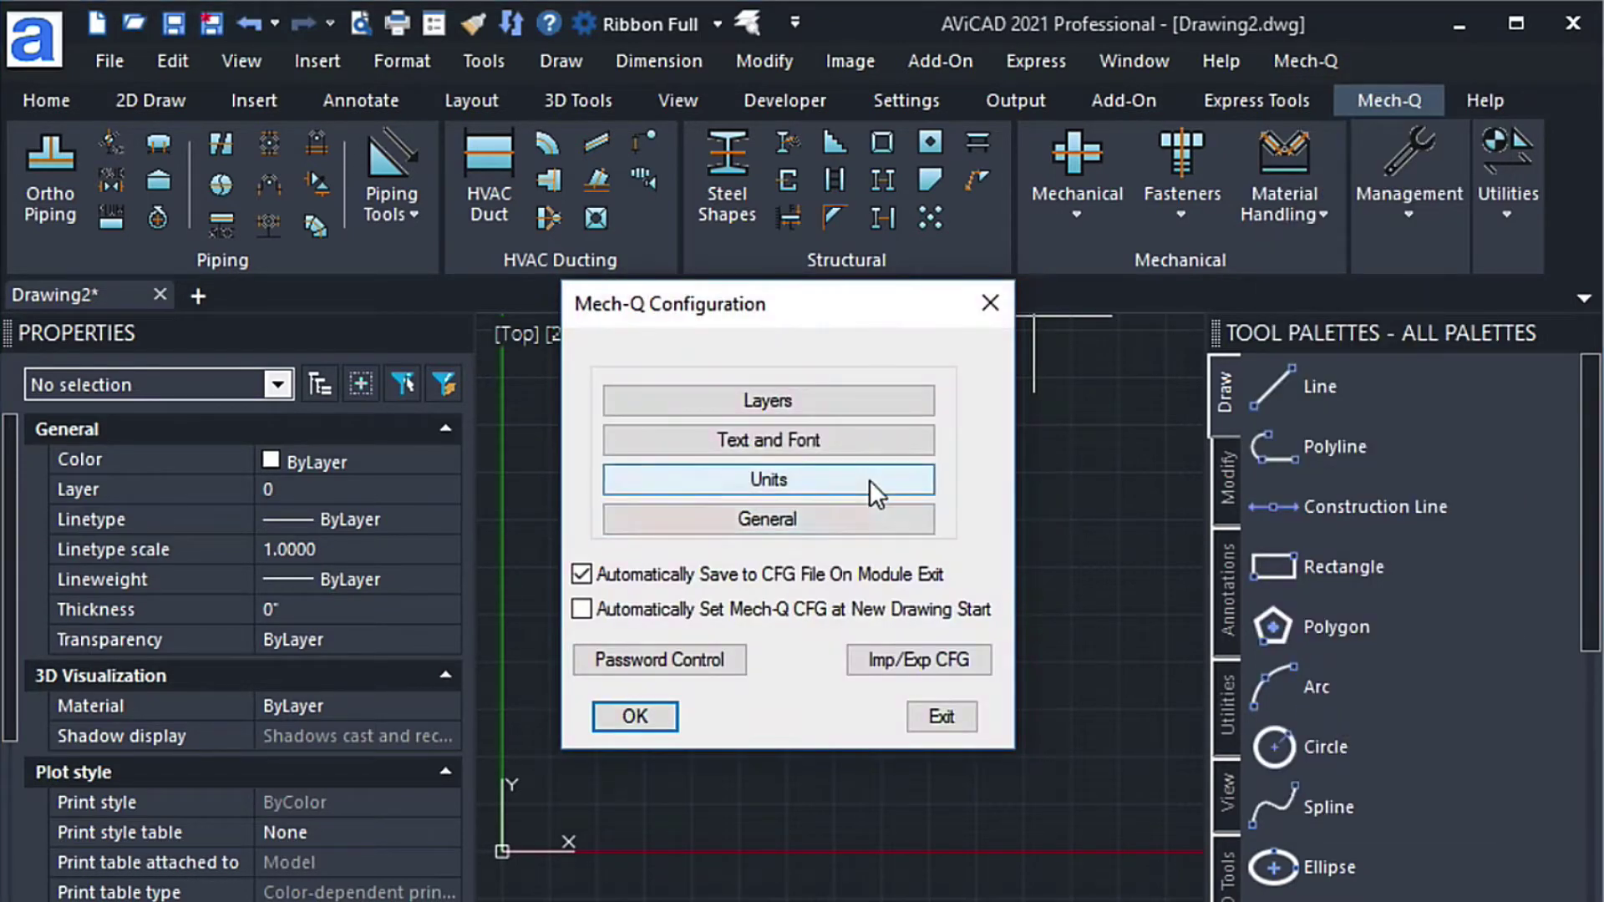
left_click(869, 479)
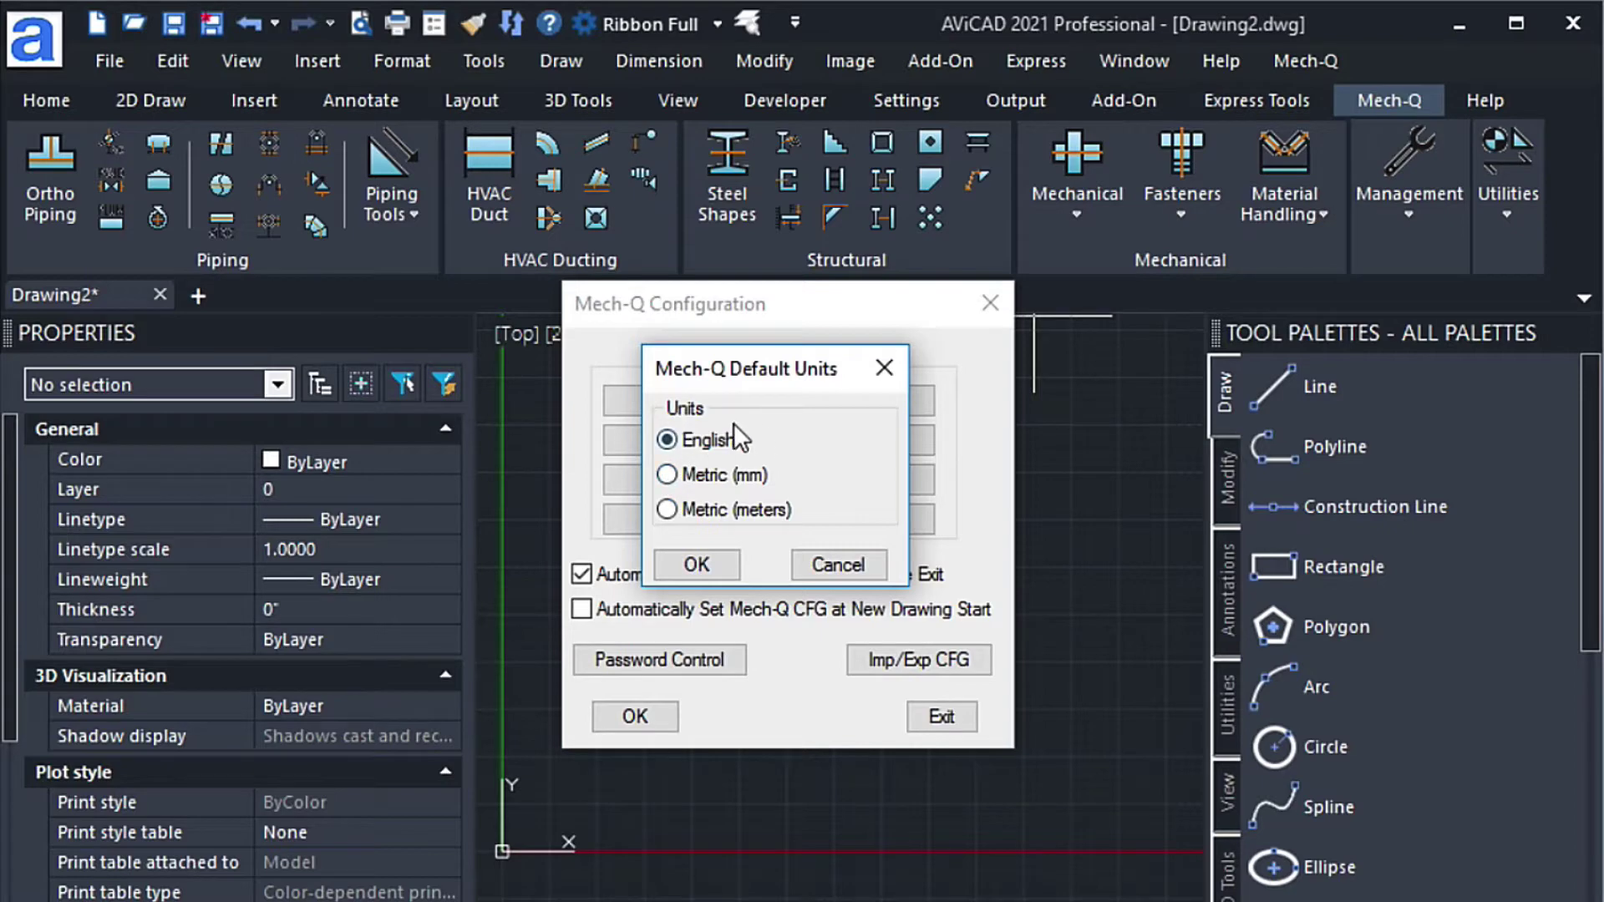
left_click(723, 566)
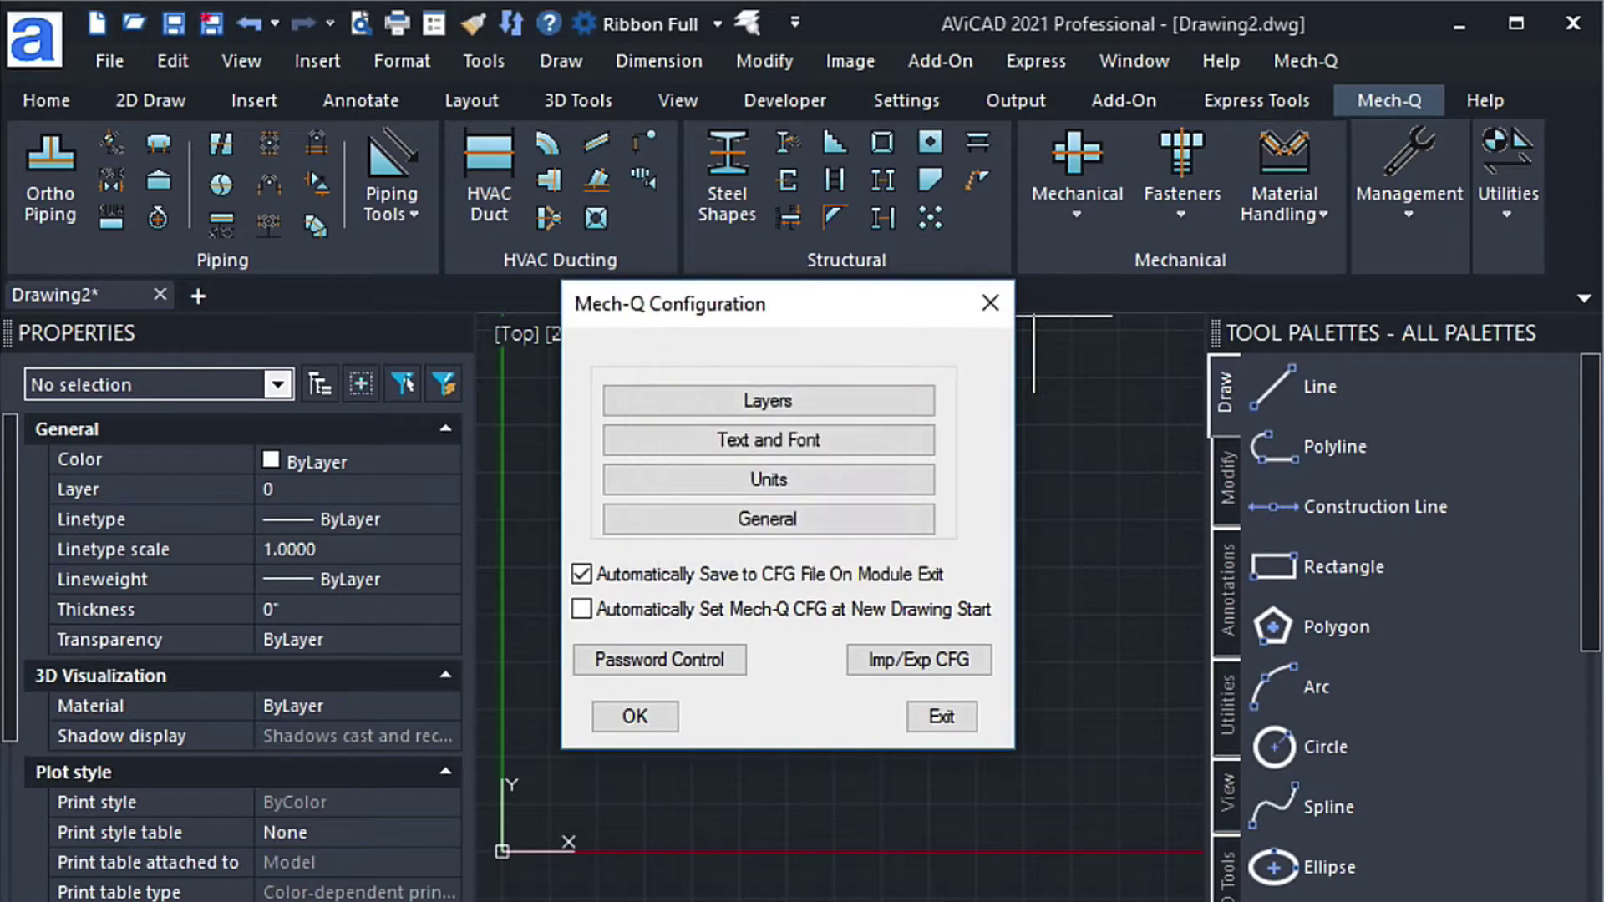
left_click(988, 303)
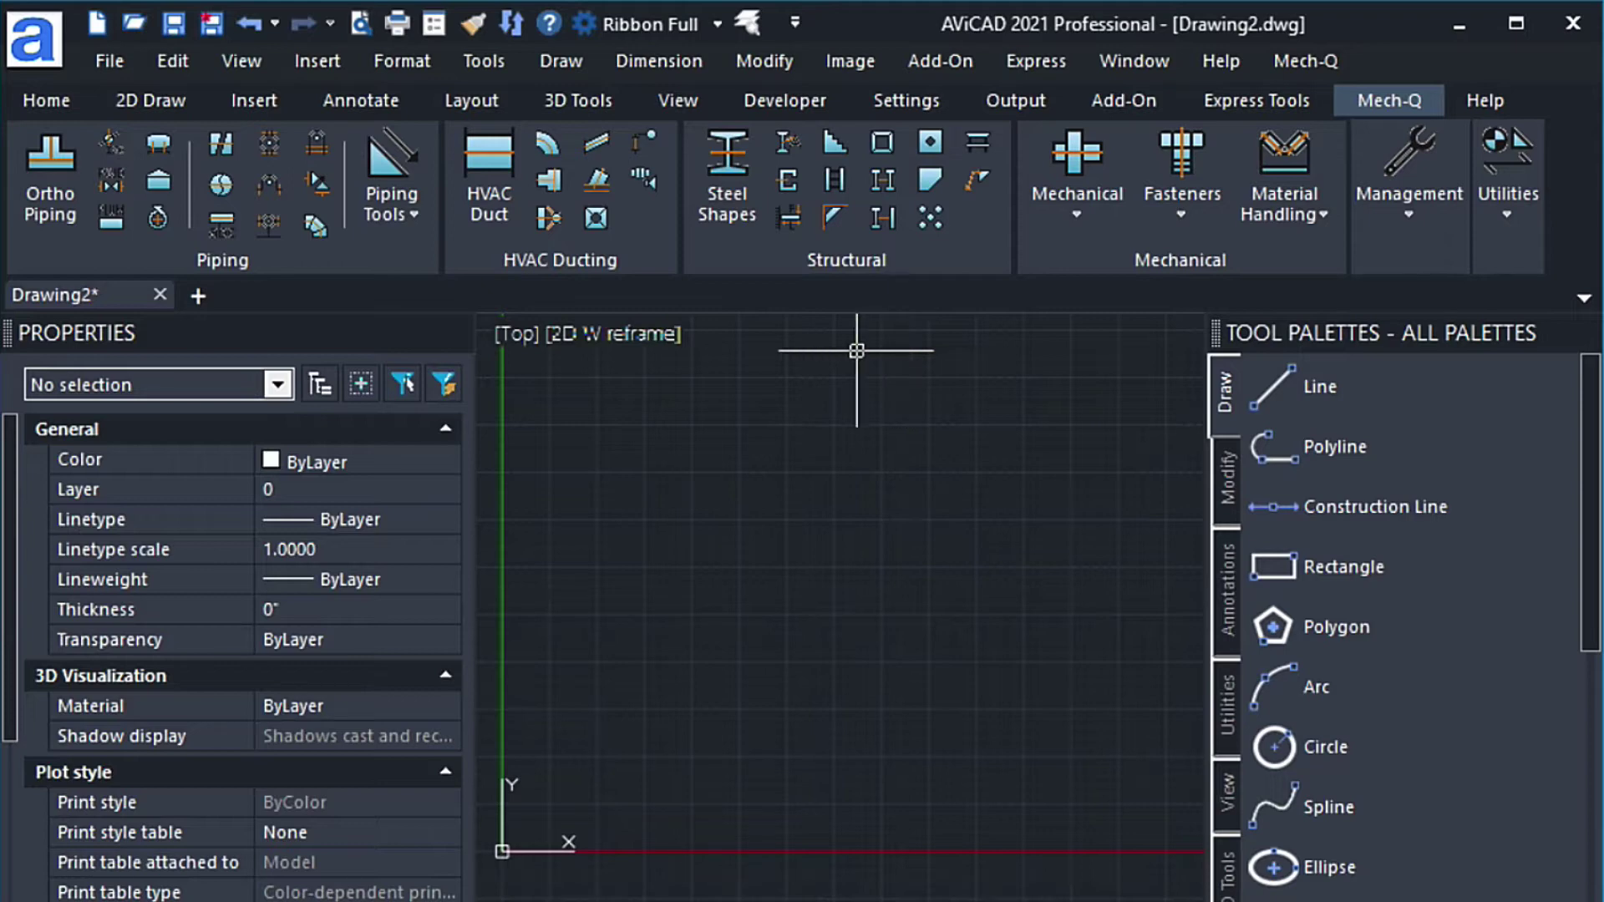
- Open the Mech-Q P&ID library on the Valves category and browse the <Add New> custom entries
left_click(113, 172)
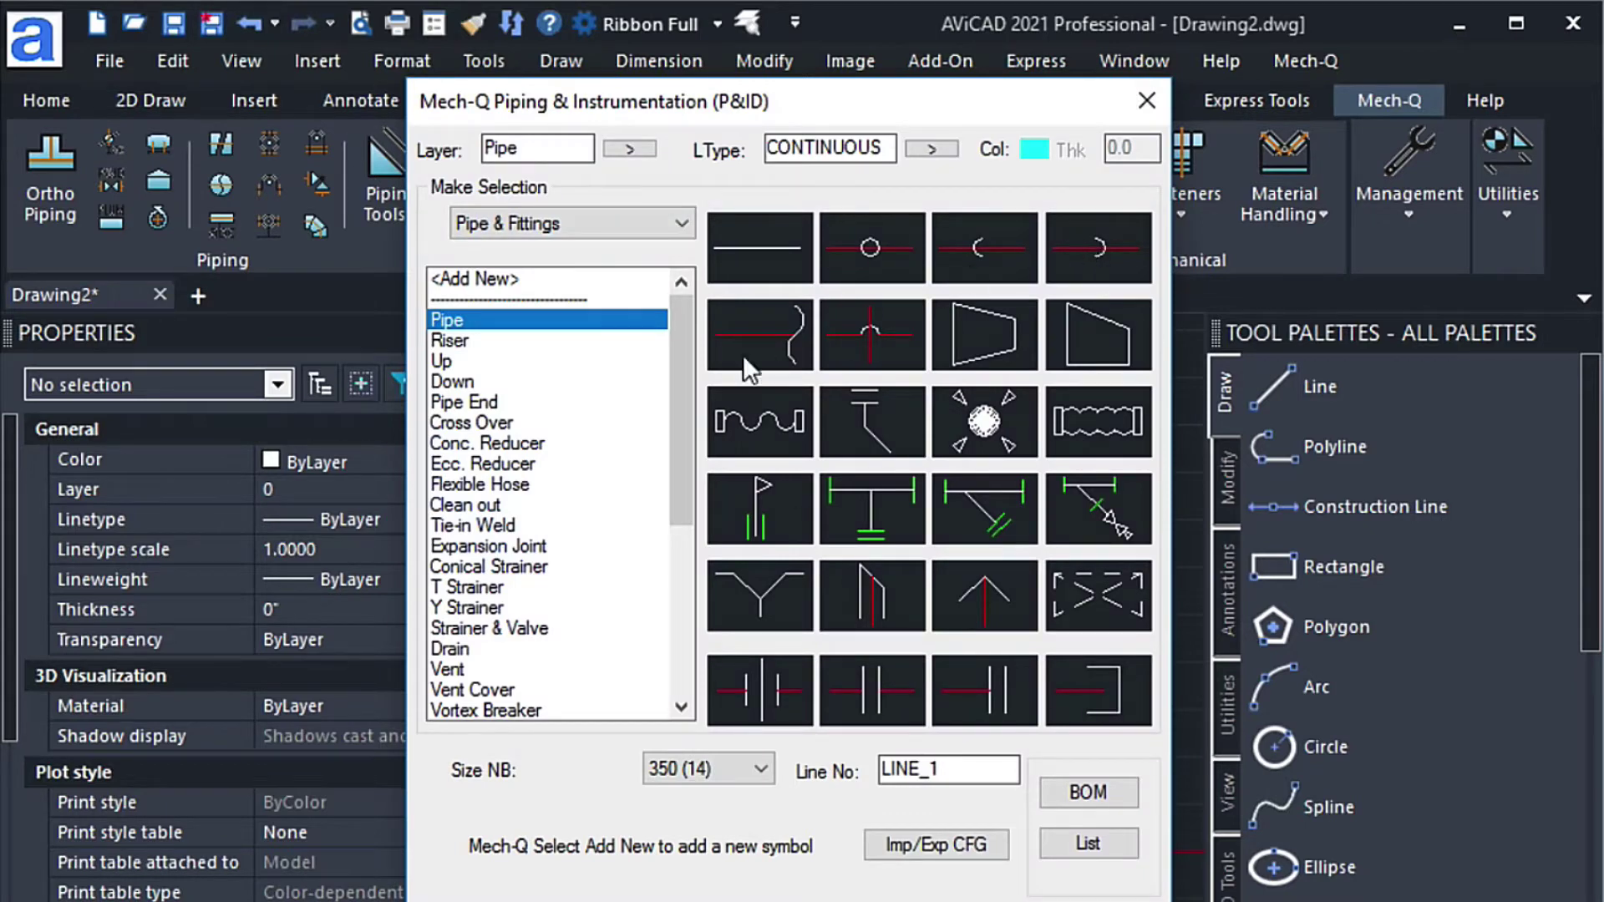
left_click_drag(680, 309, 681, 368)
left_click(598, 217)
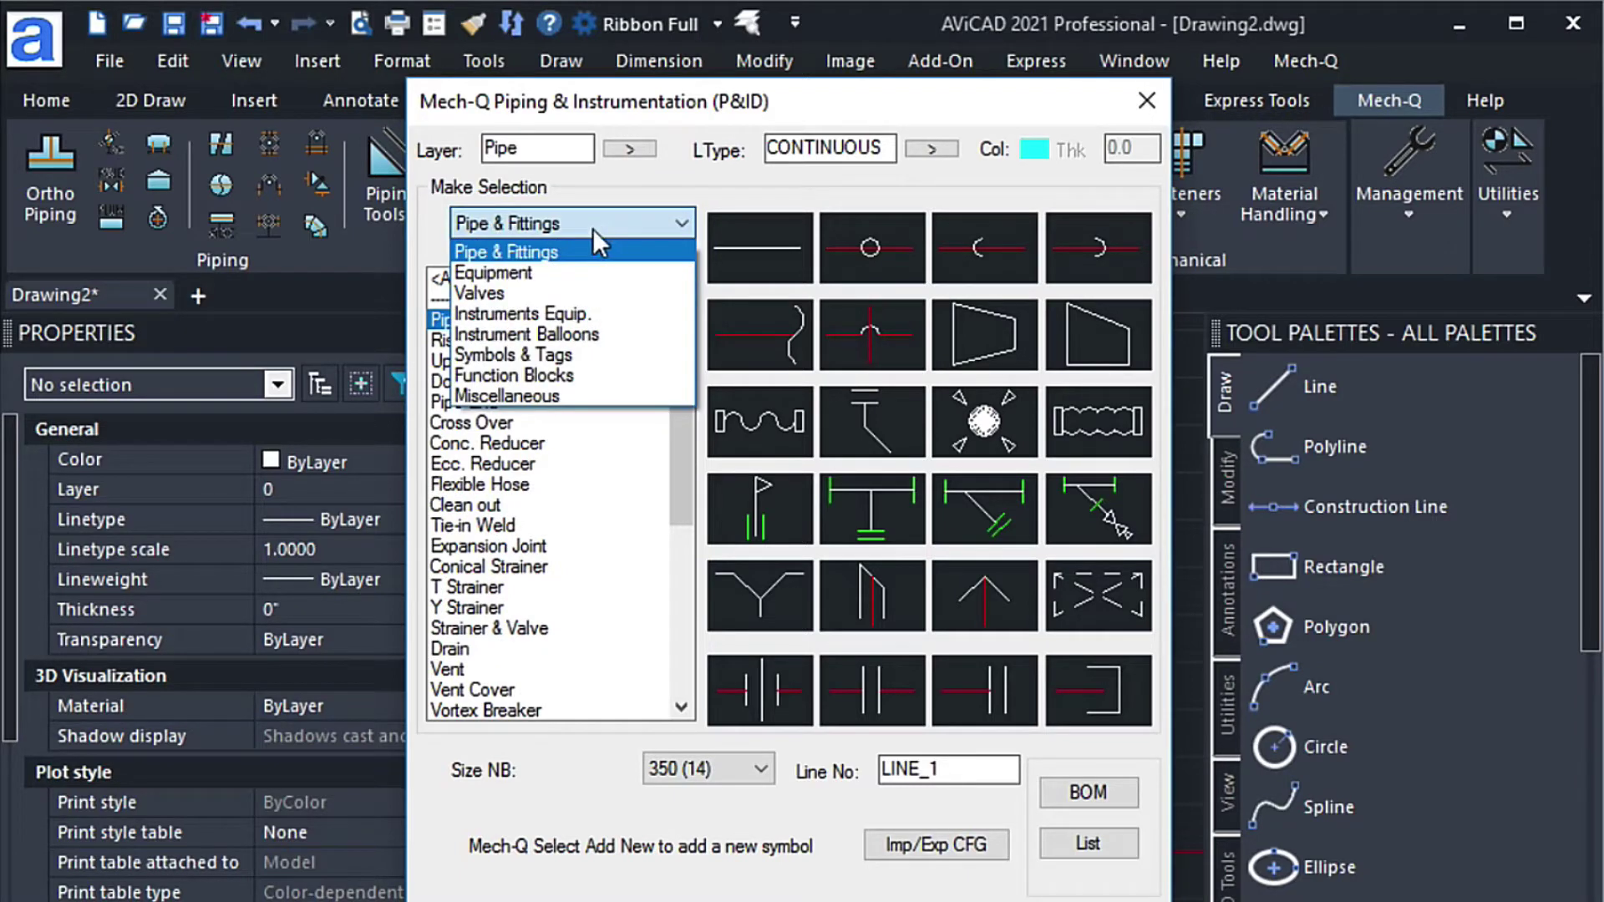
left_click(483, 293)
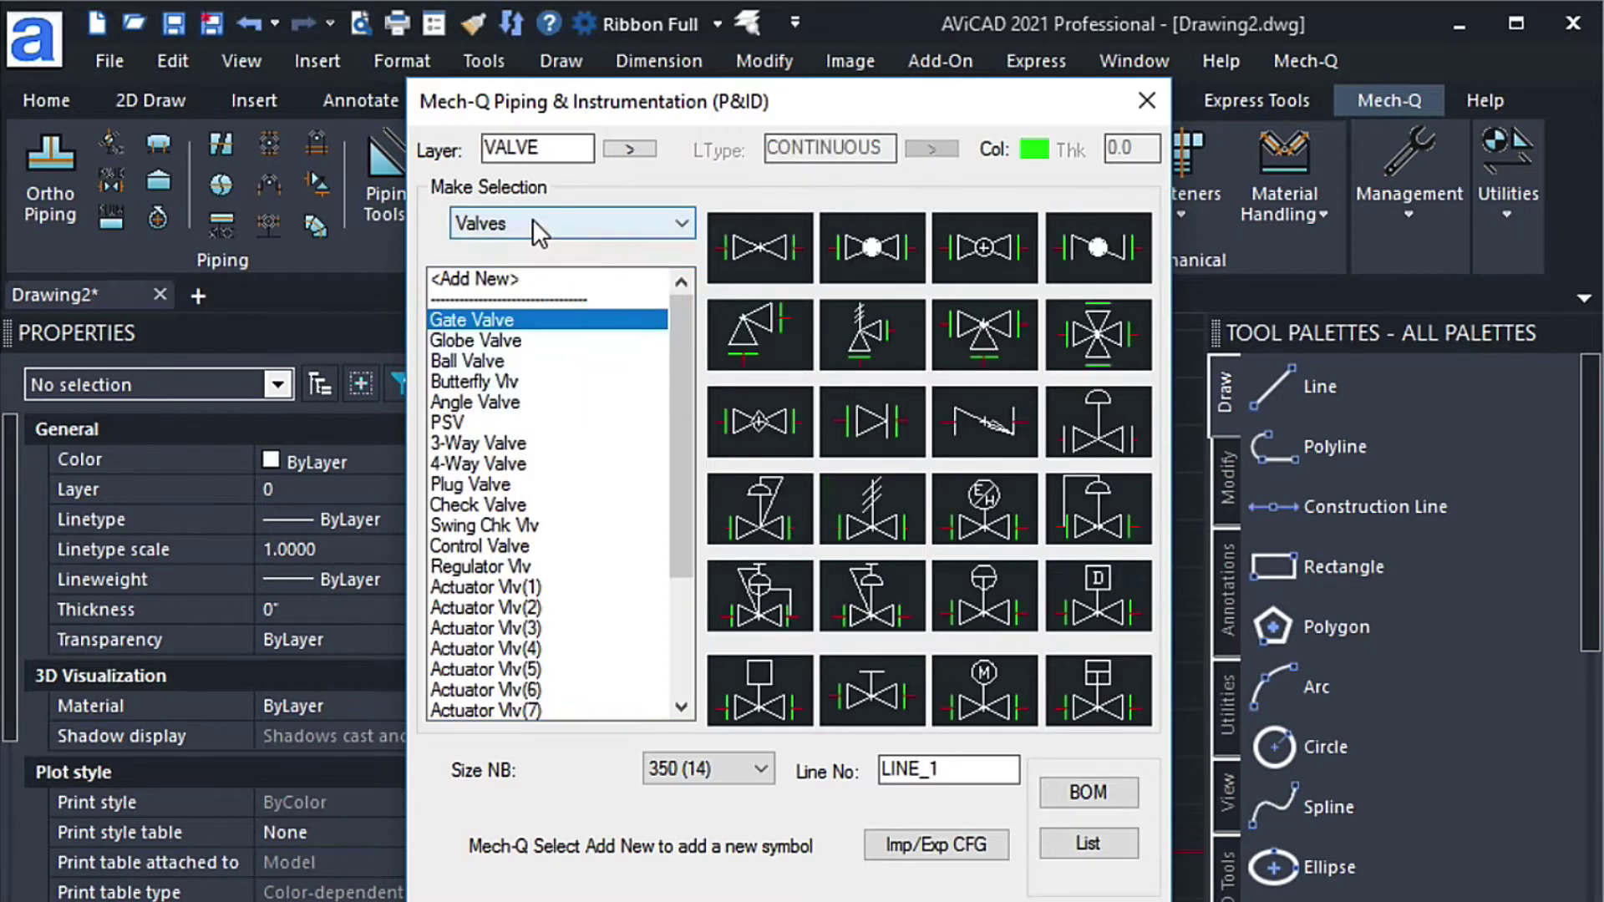
left_click_drag(689, 314, 685, 379)
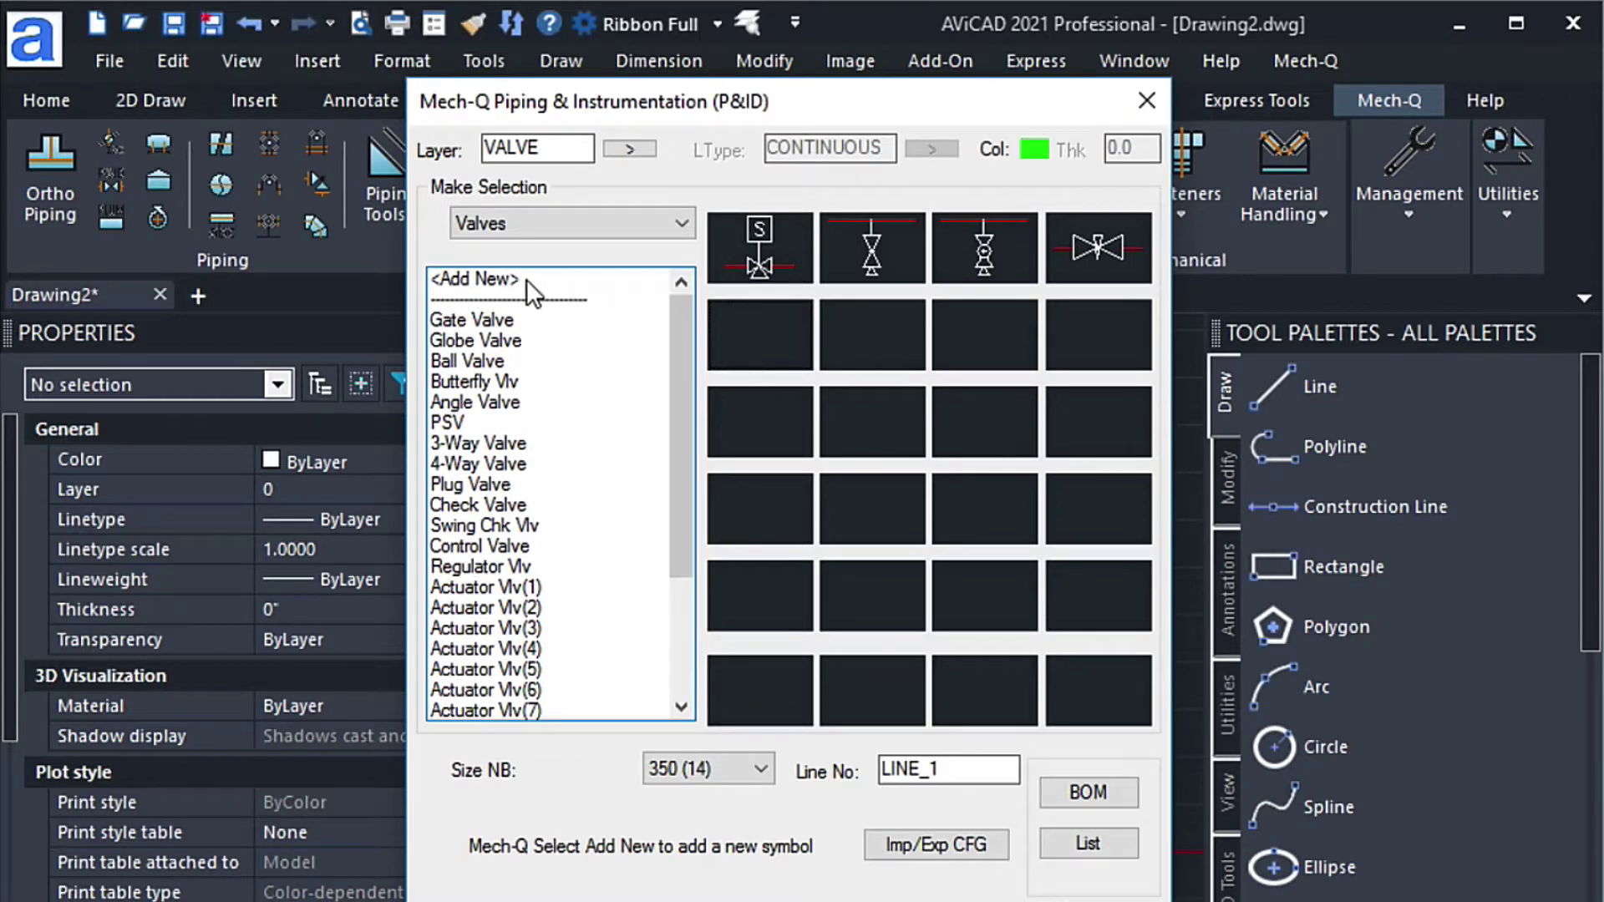
left_click(527, 281)
left_click_drag(681, 322, 675, 338)
- Place the chosen valve symbol on an empty spot, setting its direction and accepting tag 2001
left_click(468, 342)
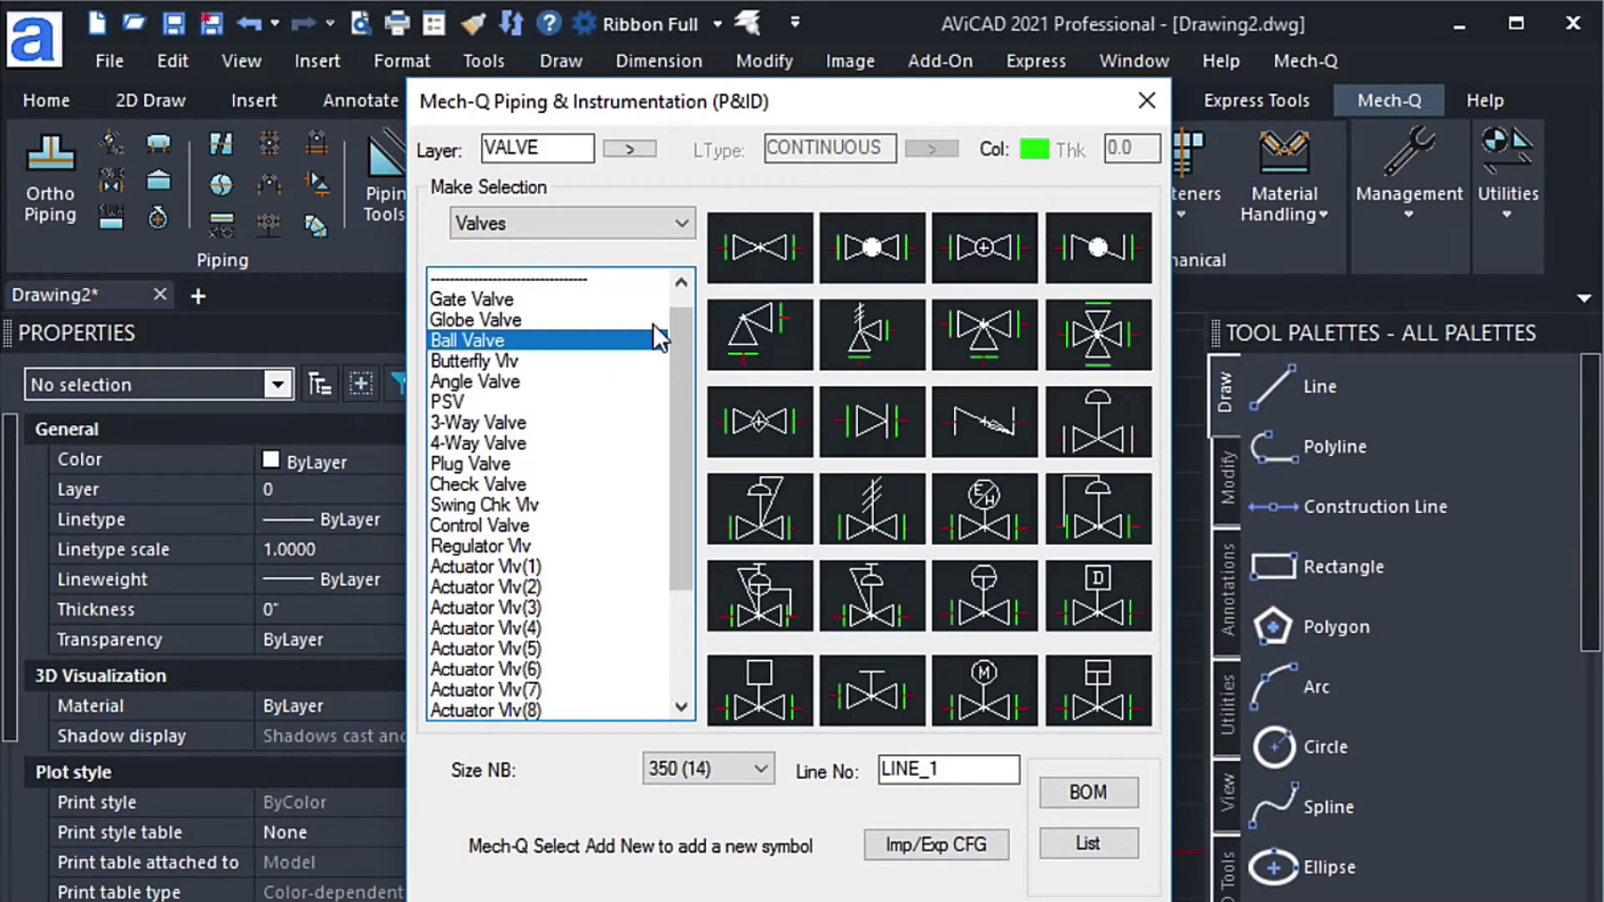
left_click(867, 244)
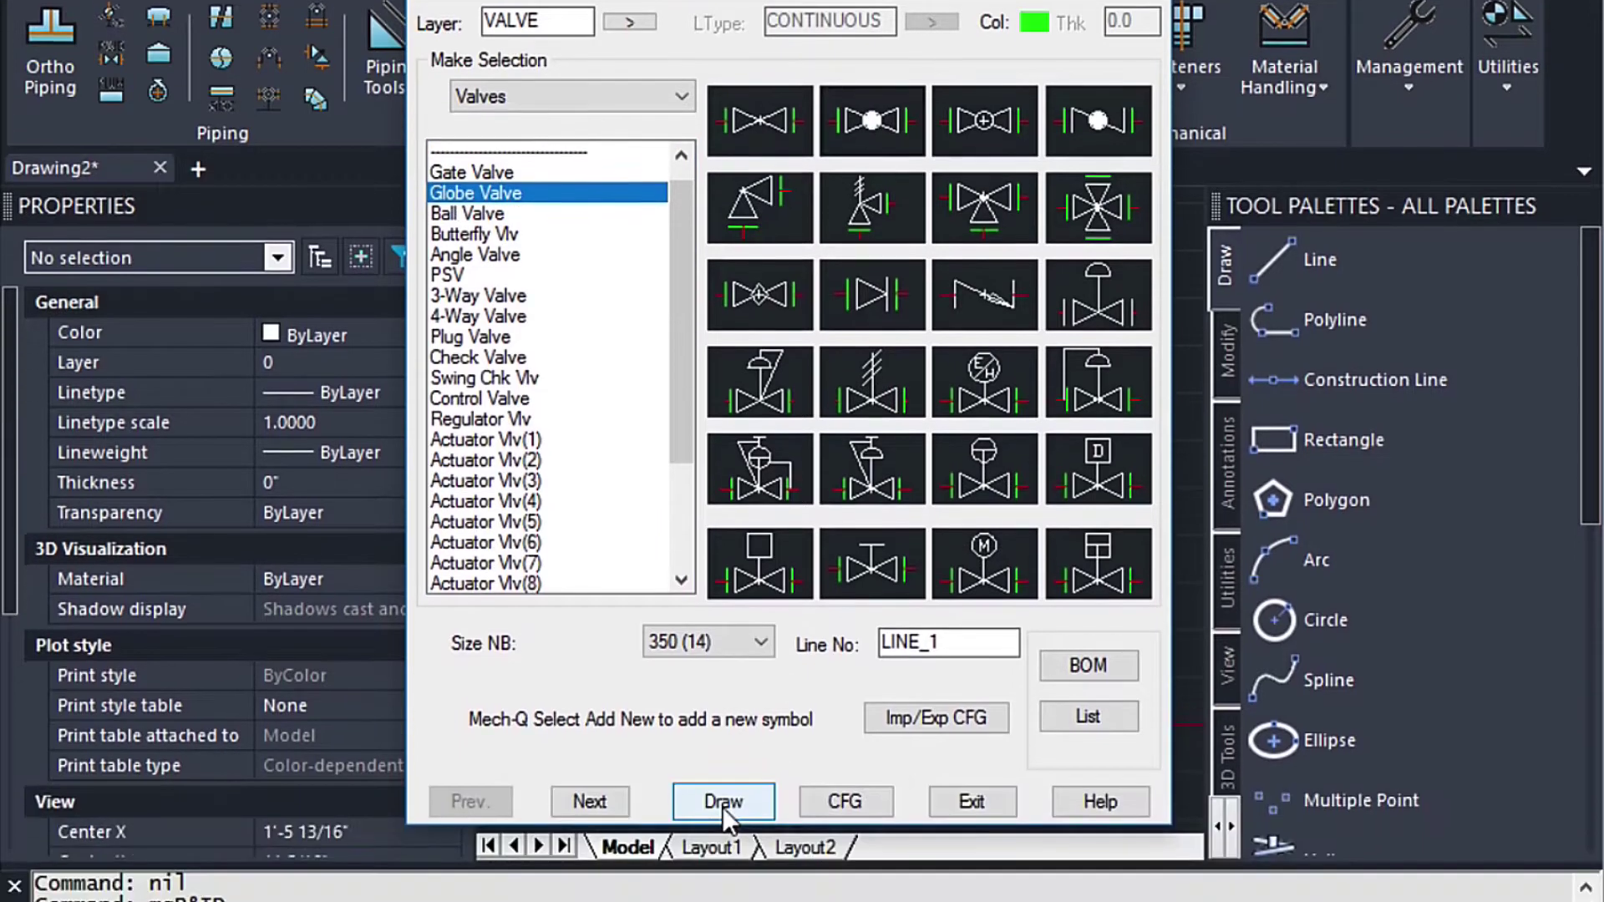
left_click(720, 799)
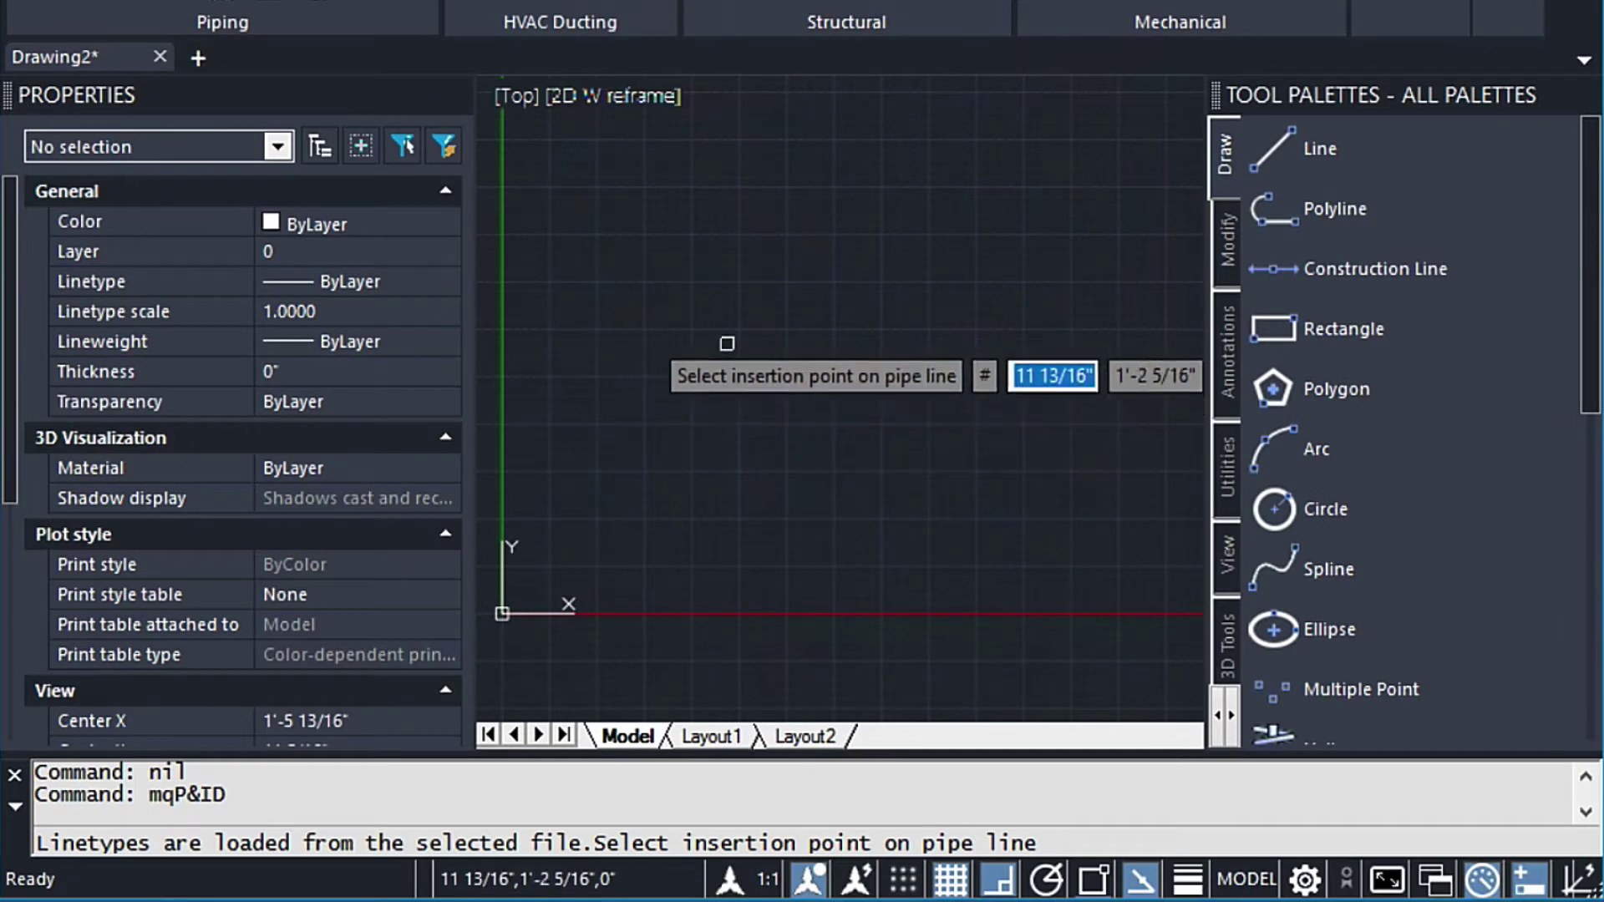
left_click(727, 344)
left_click(742, 334)
left_click(902, 361)
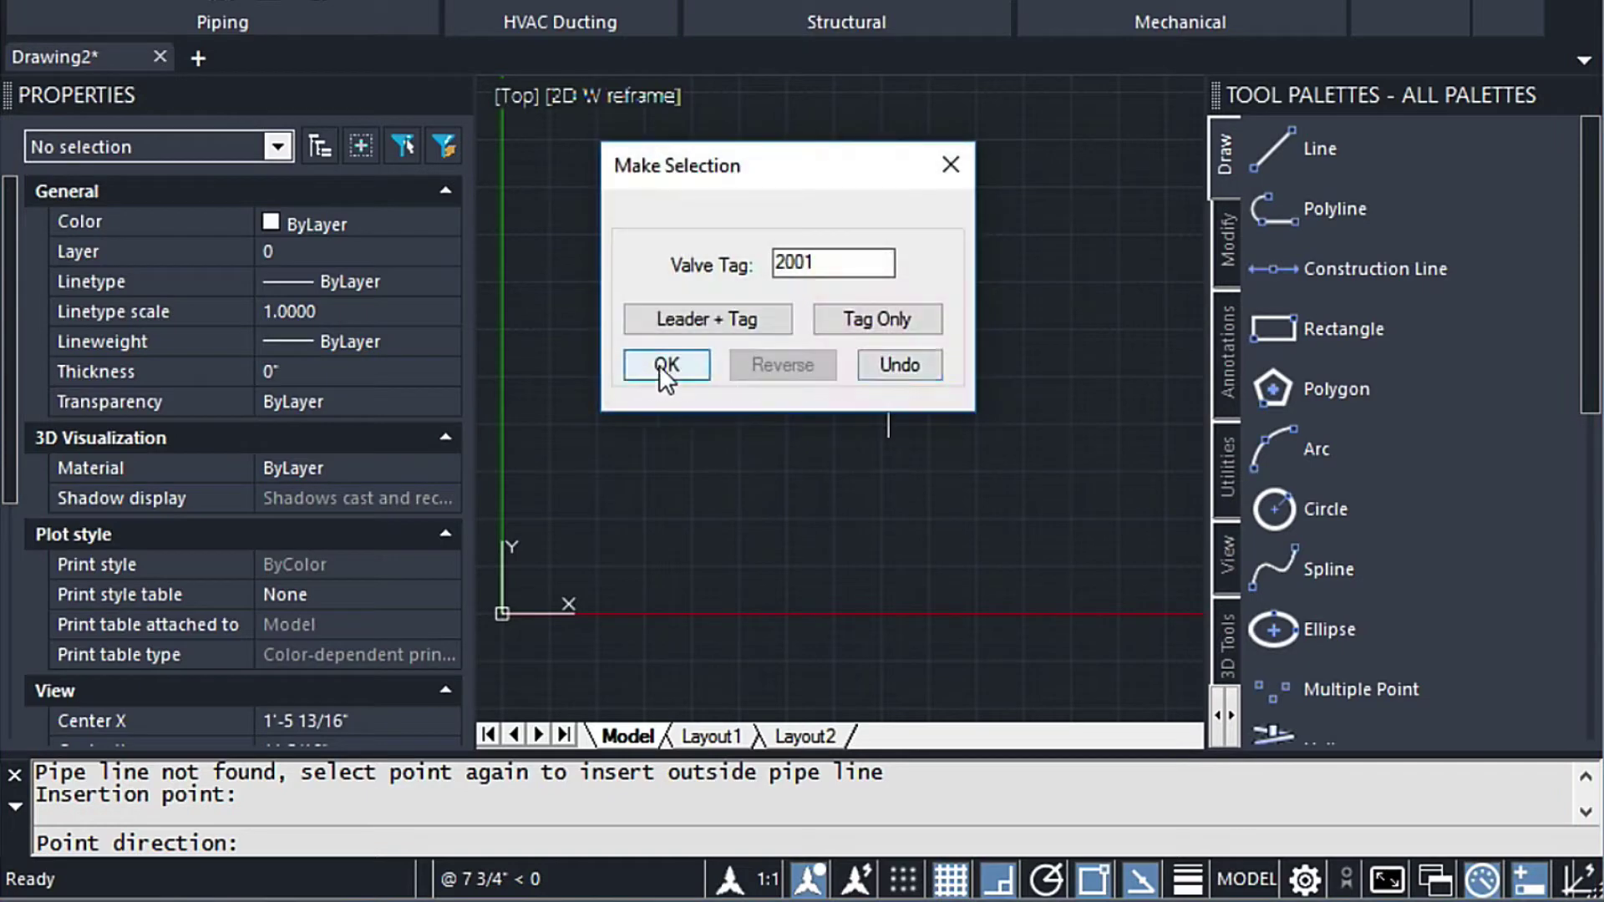
left_click(664, 366)
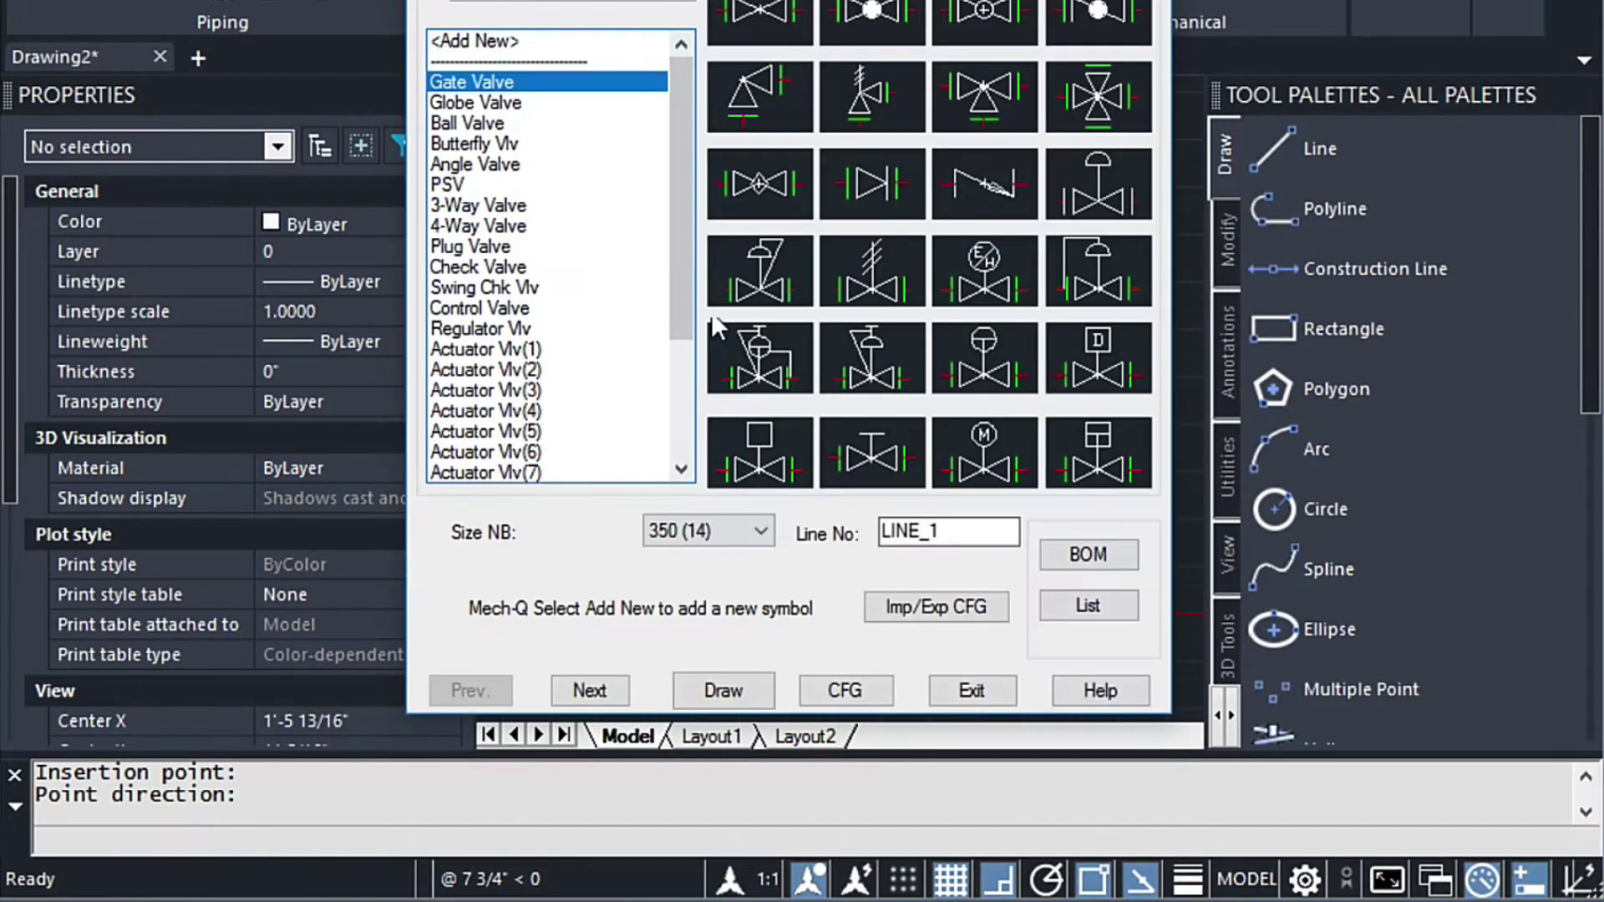
- Exit the valve library, end the insertion, and zoom in on the new valve
left_click(798, 299)
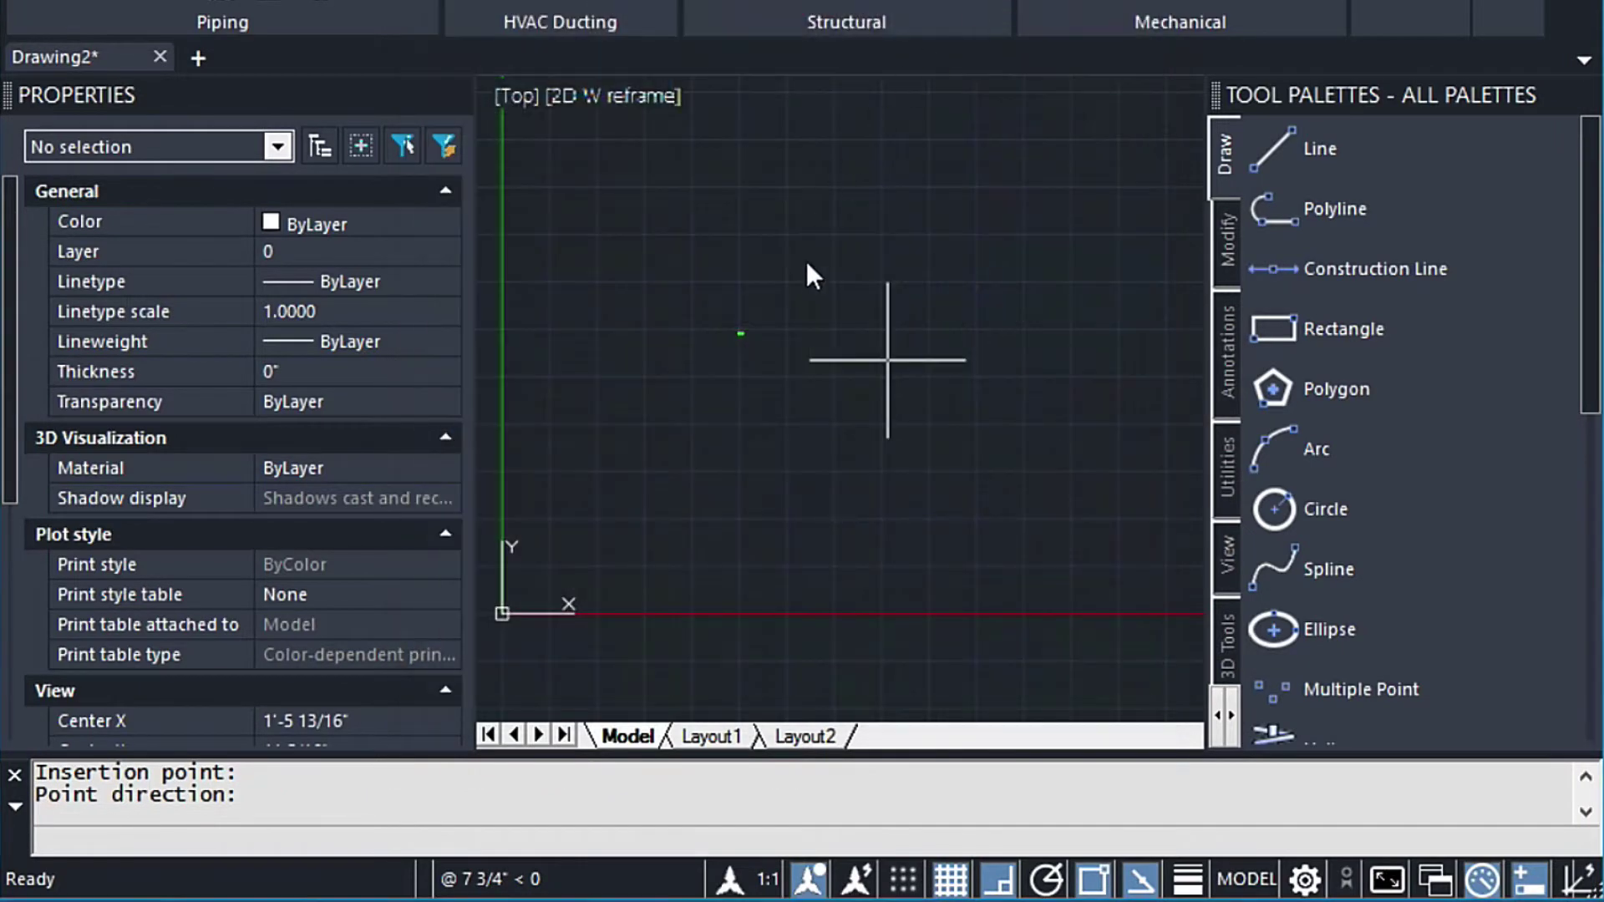
key("Escape")
key("Escape")
type("z")
key("Return")
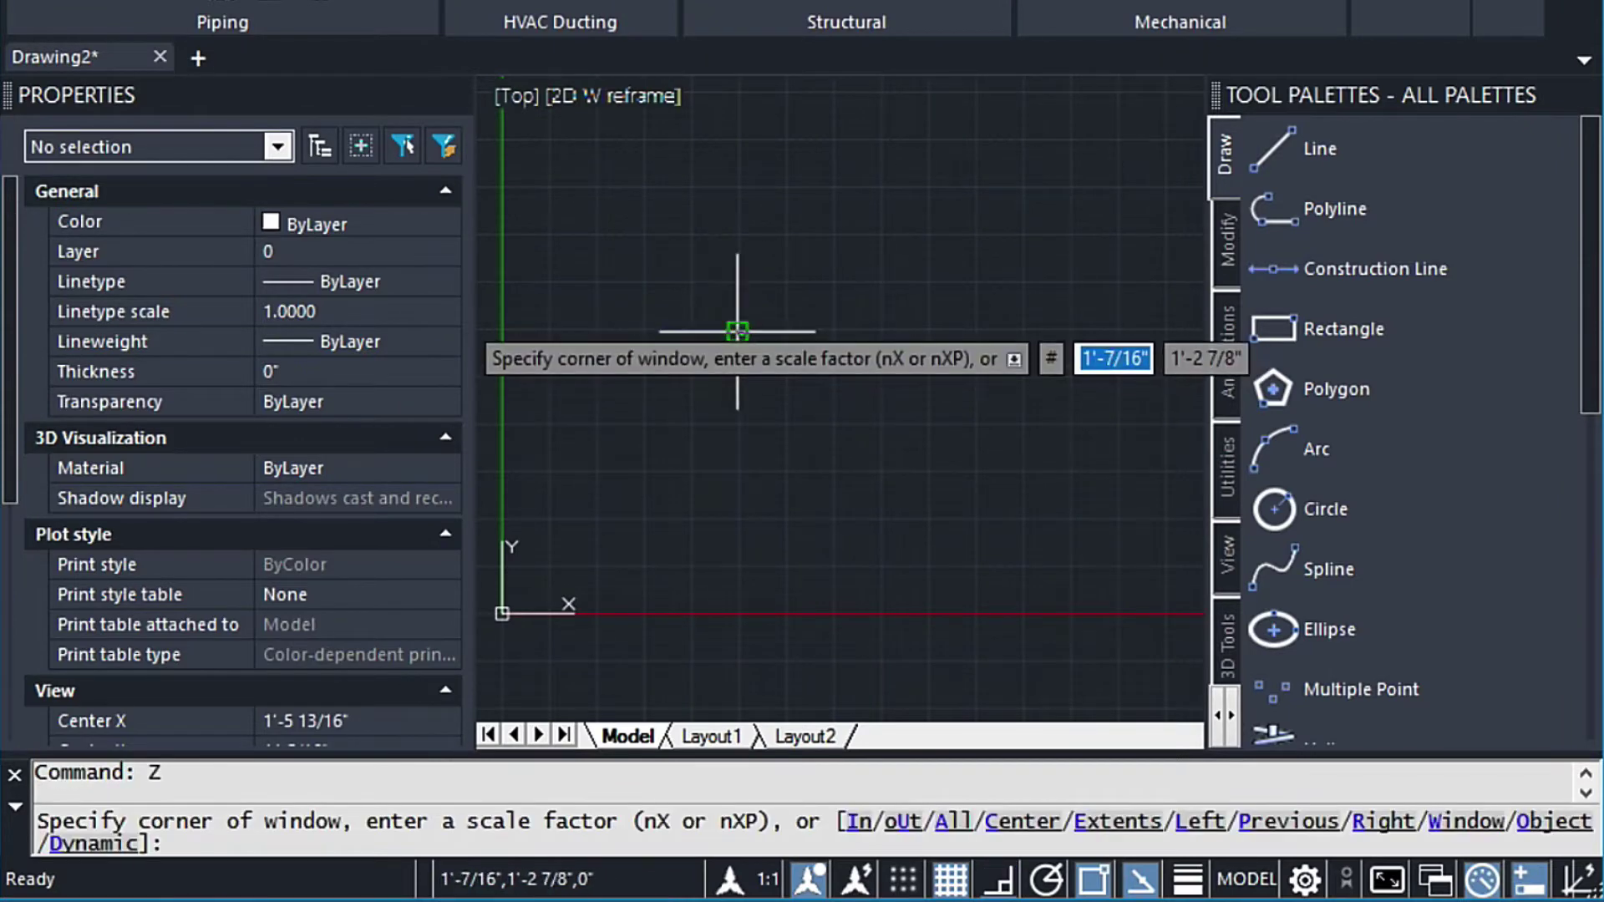
left_click(742, 335)
left_click(763, 348)
scroll(763, 357, "down", 4)
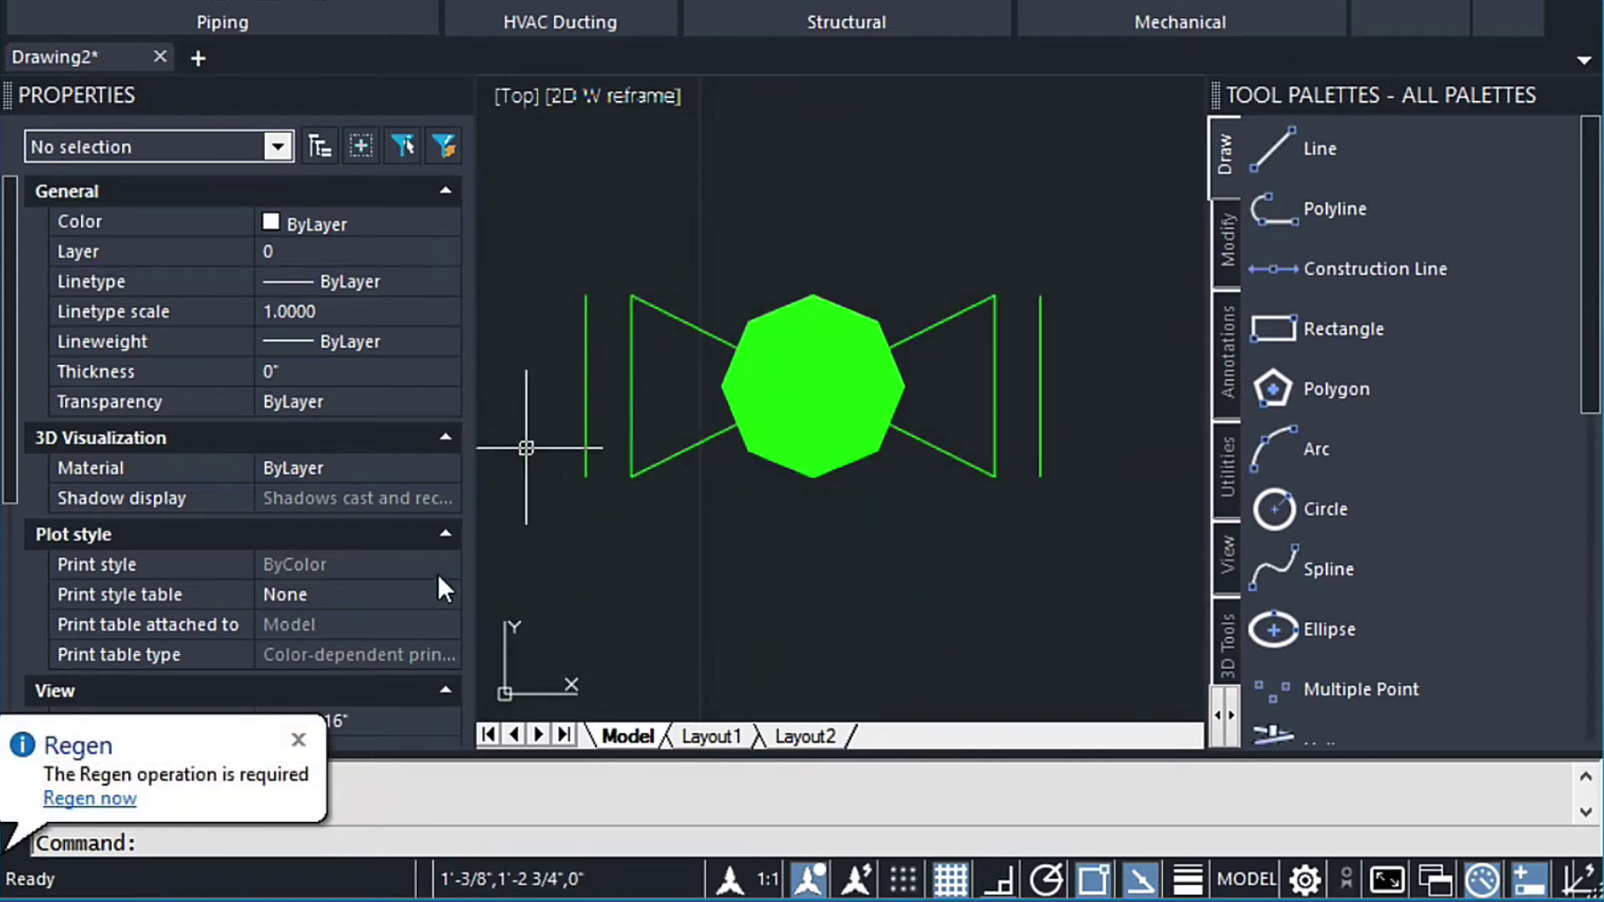
left_click(305, 735)
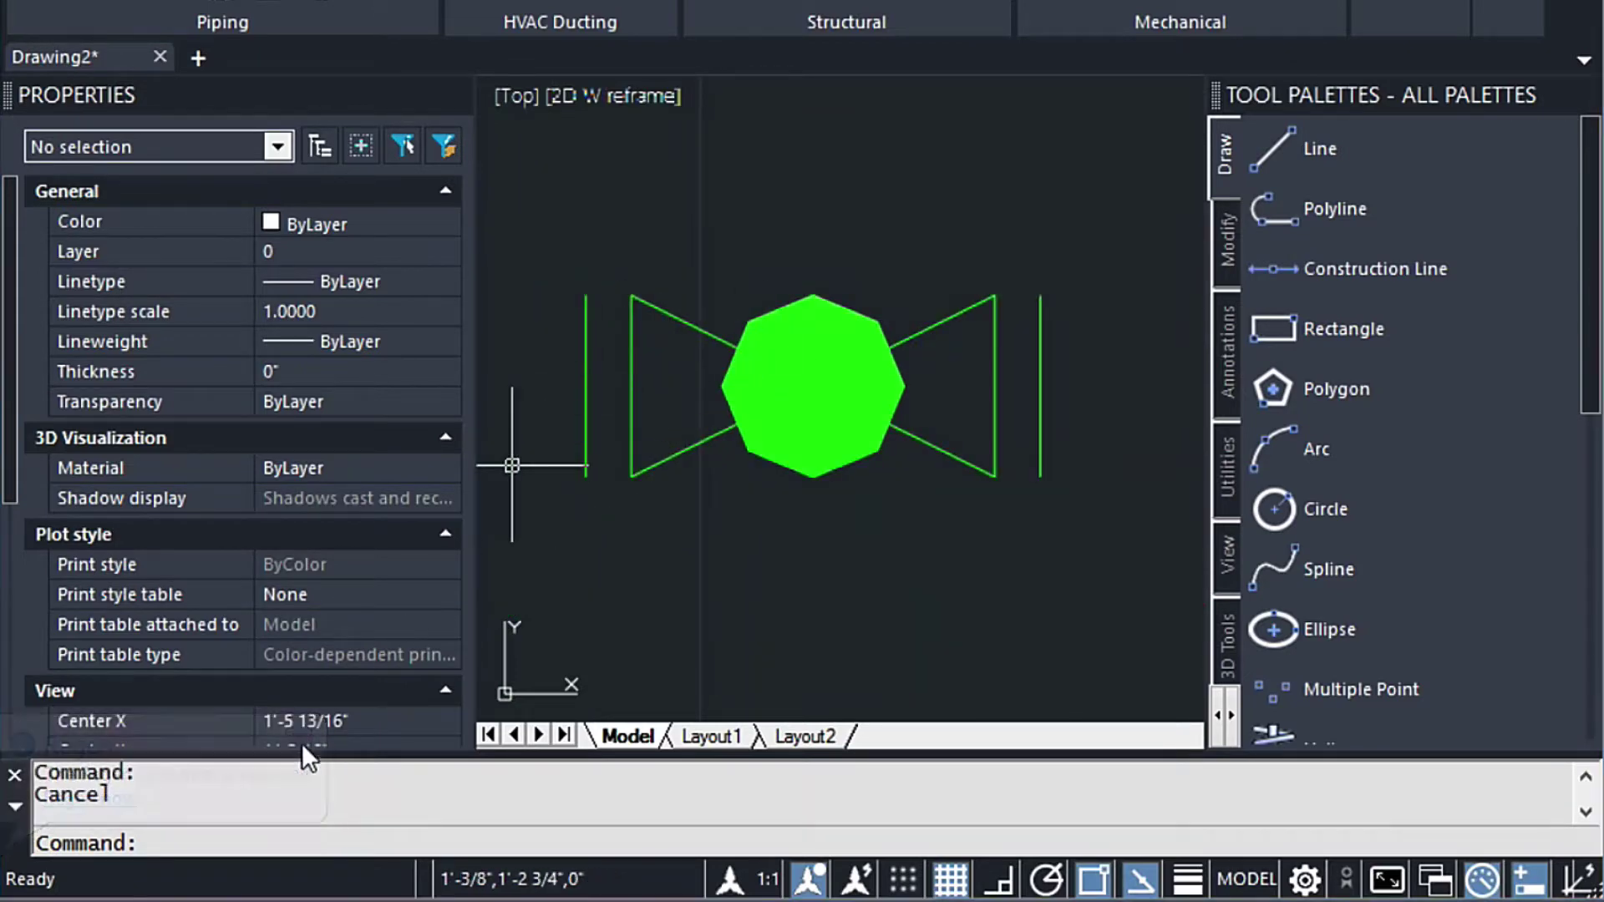
type("DI")
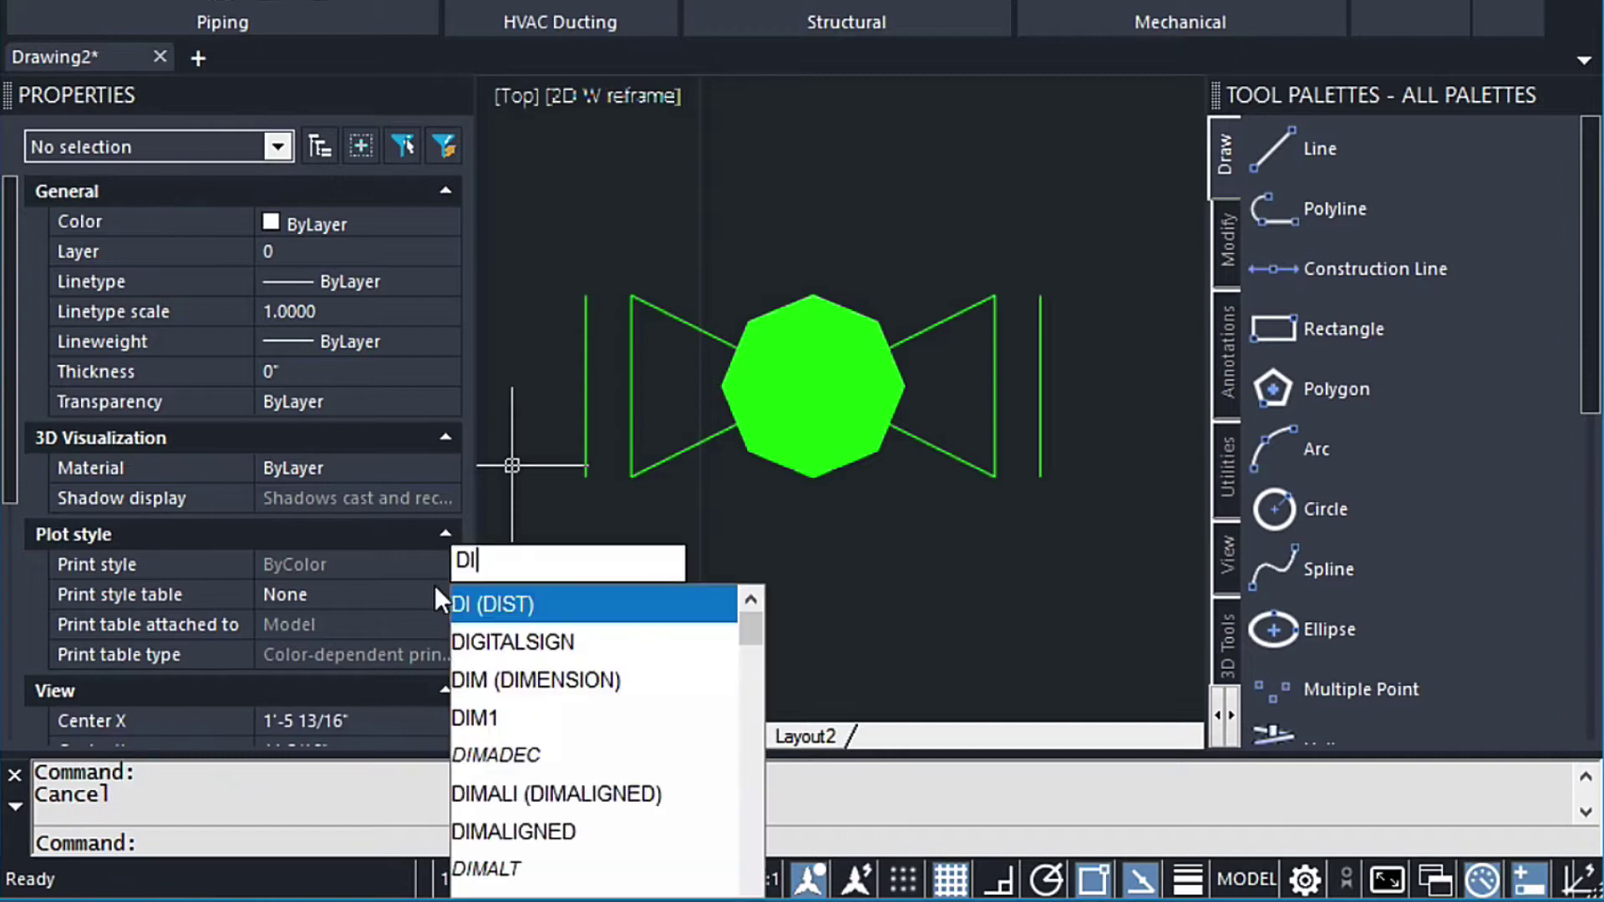
key("Return")
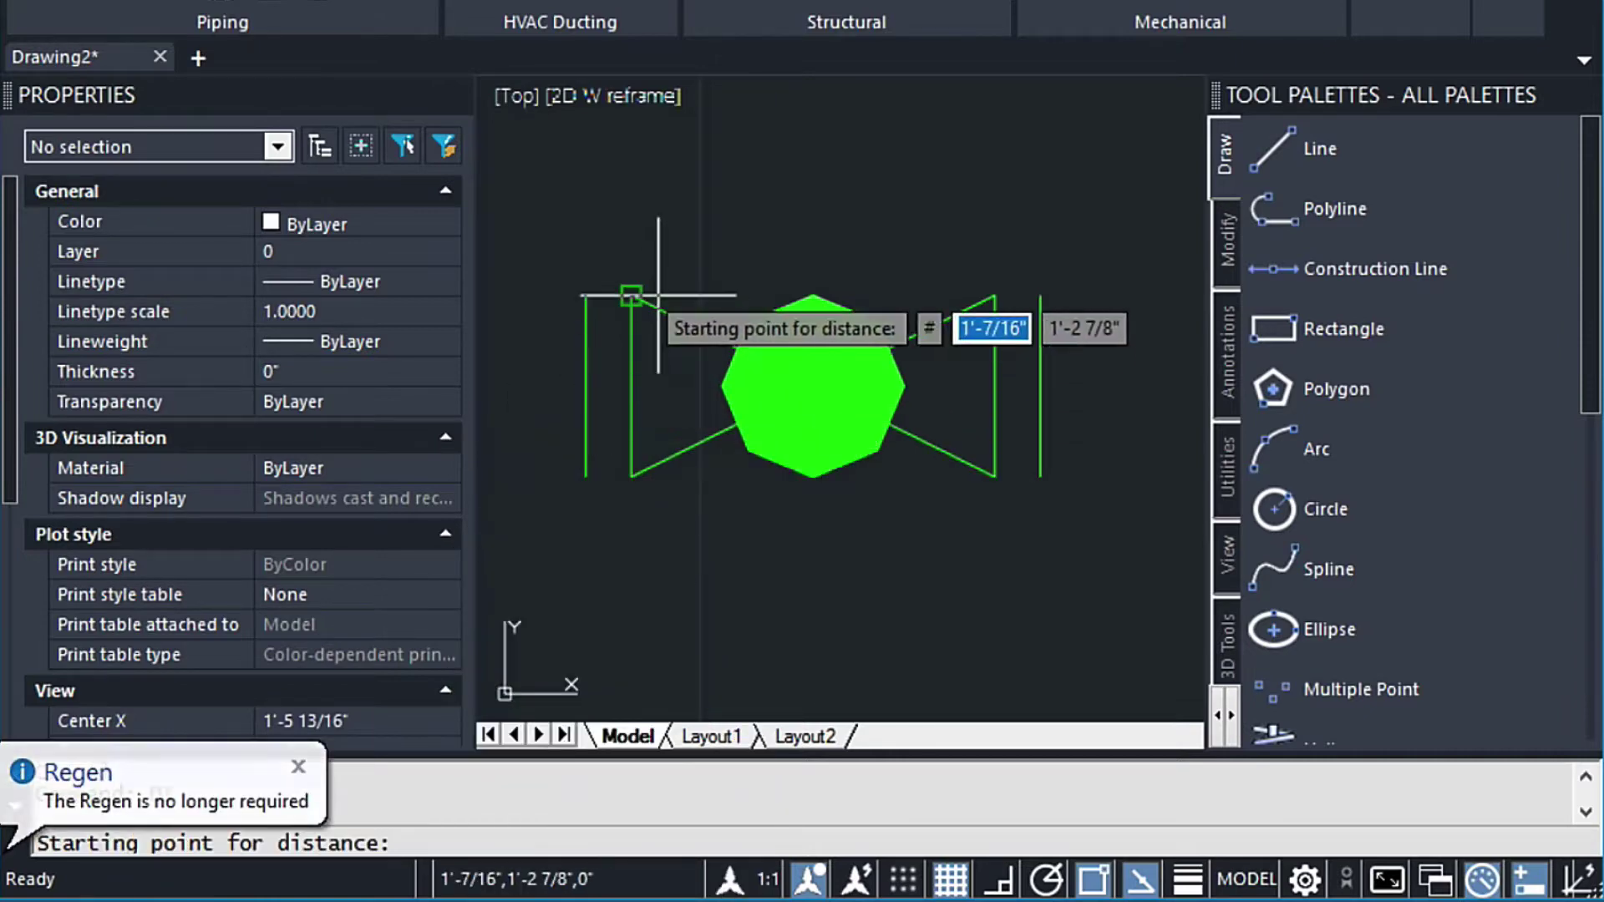
left_click(632, 295)
left_click(985, 299)
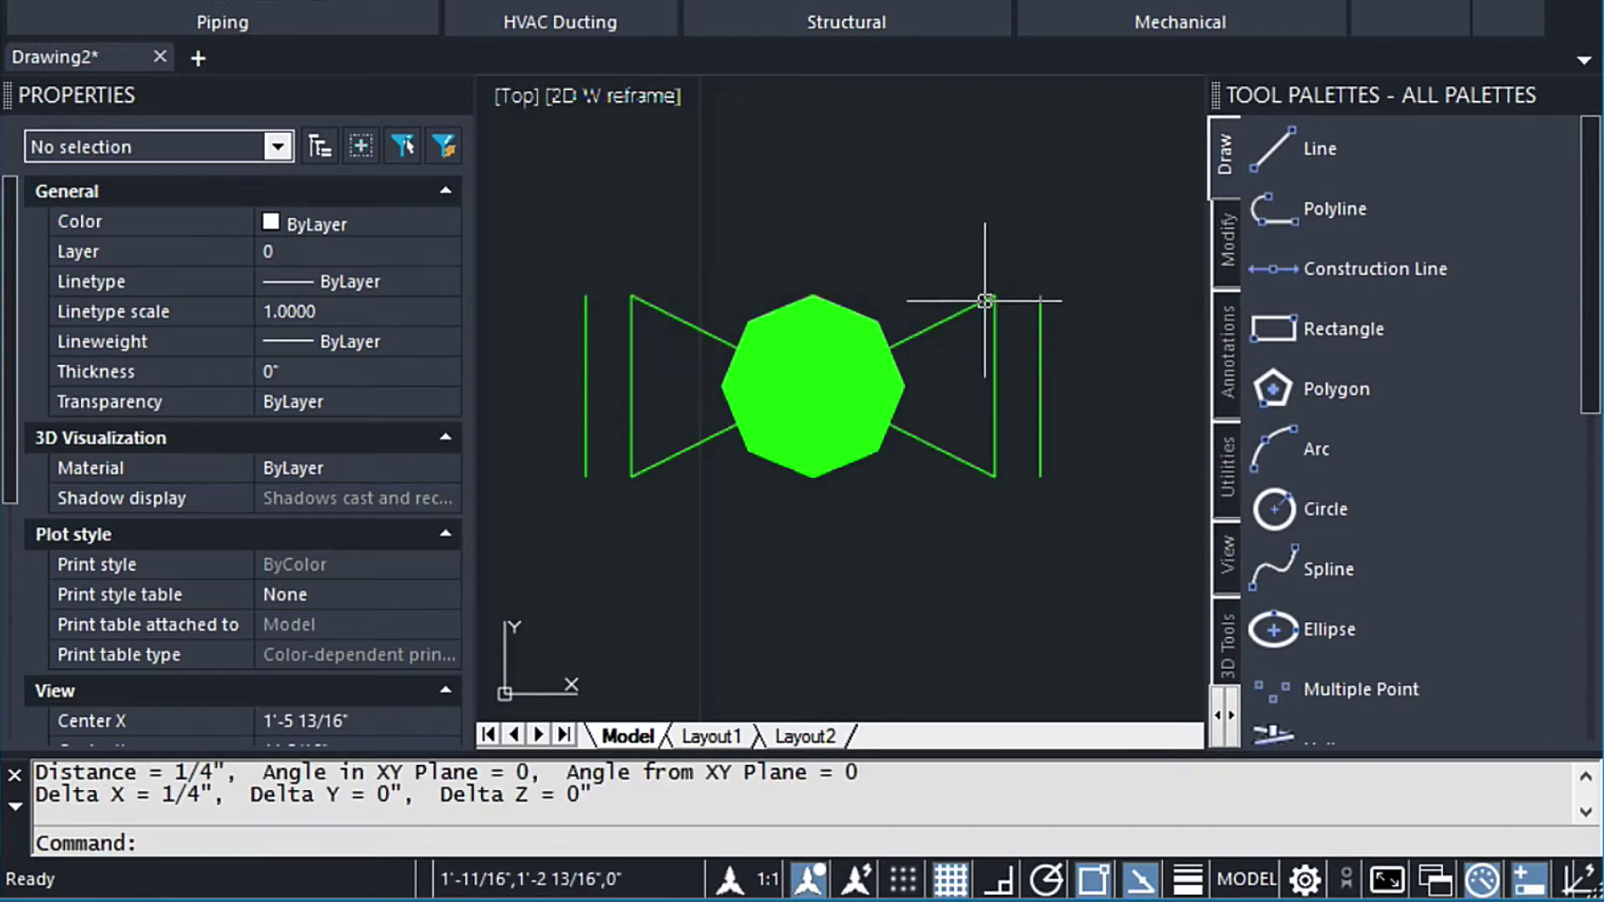
left_click(215, 776)
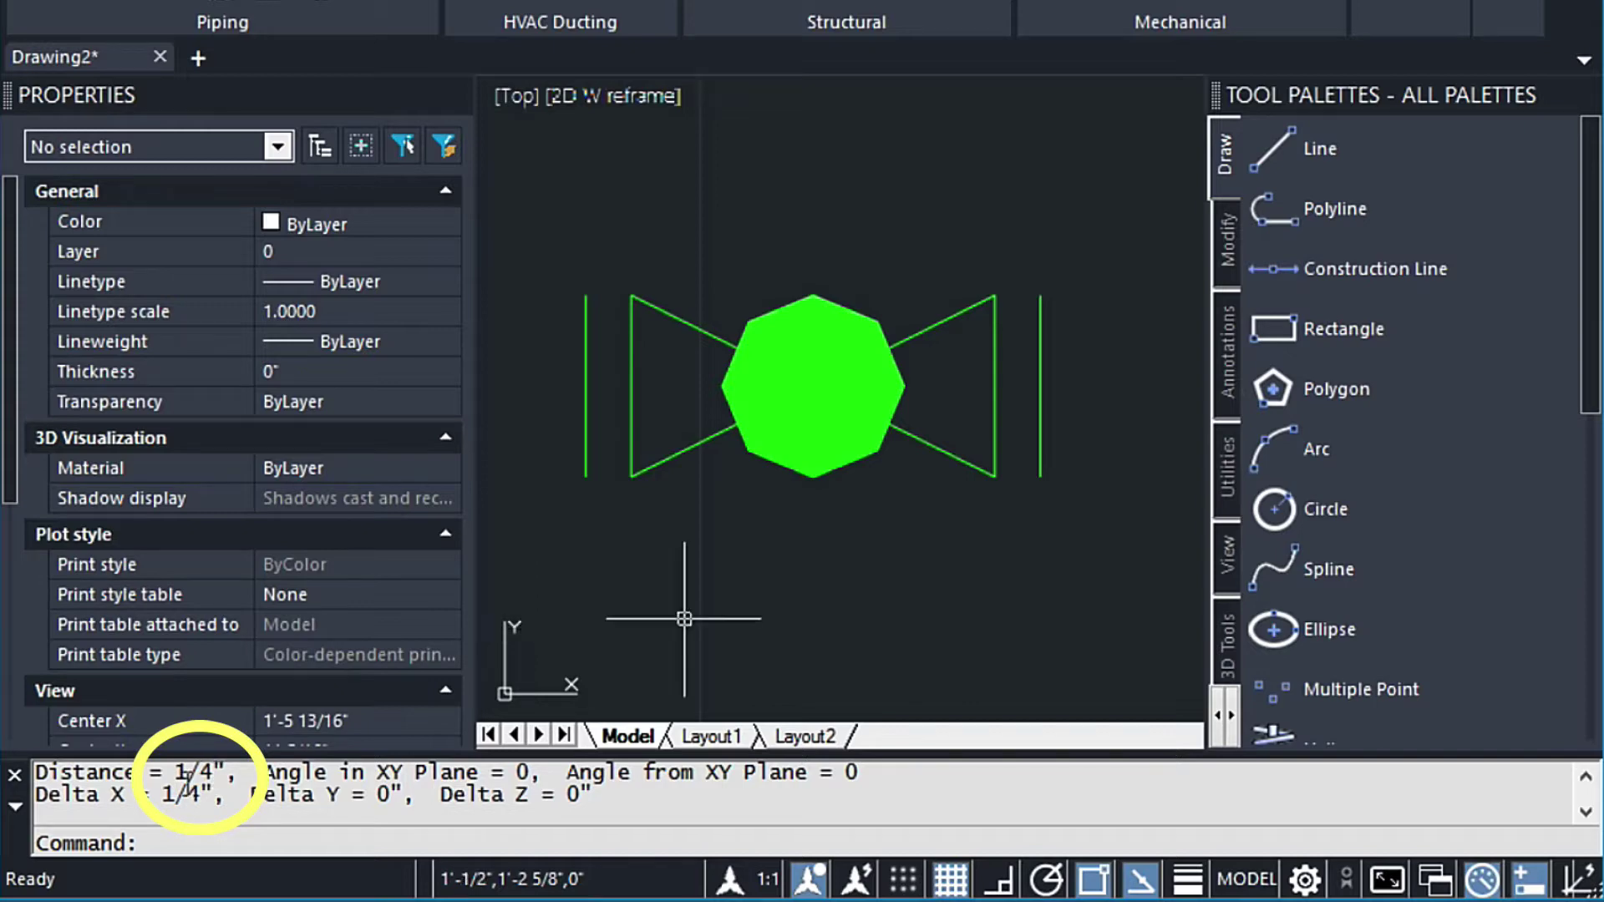
key("Escape")
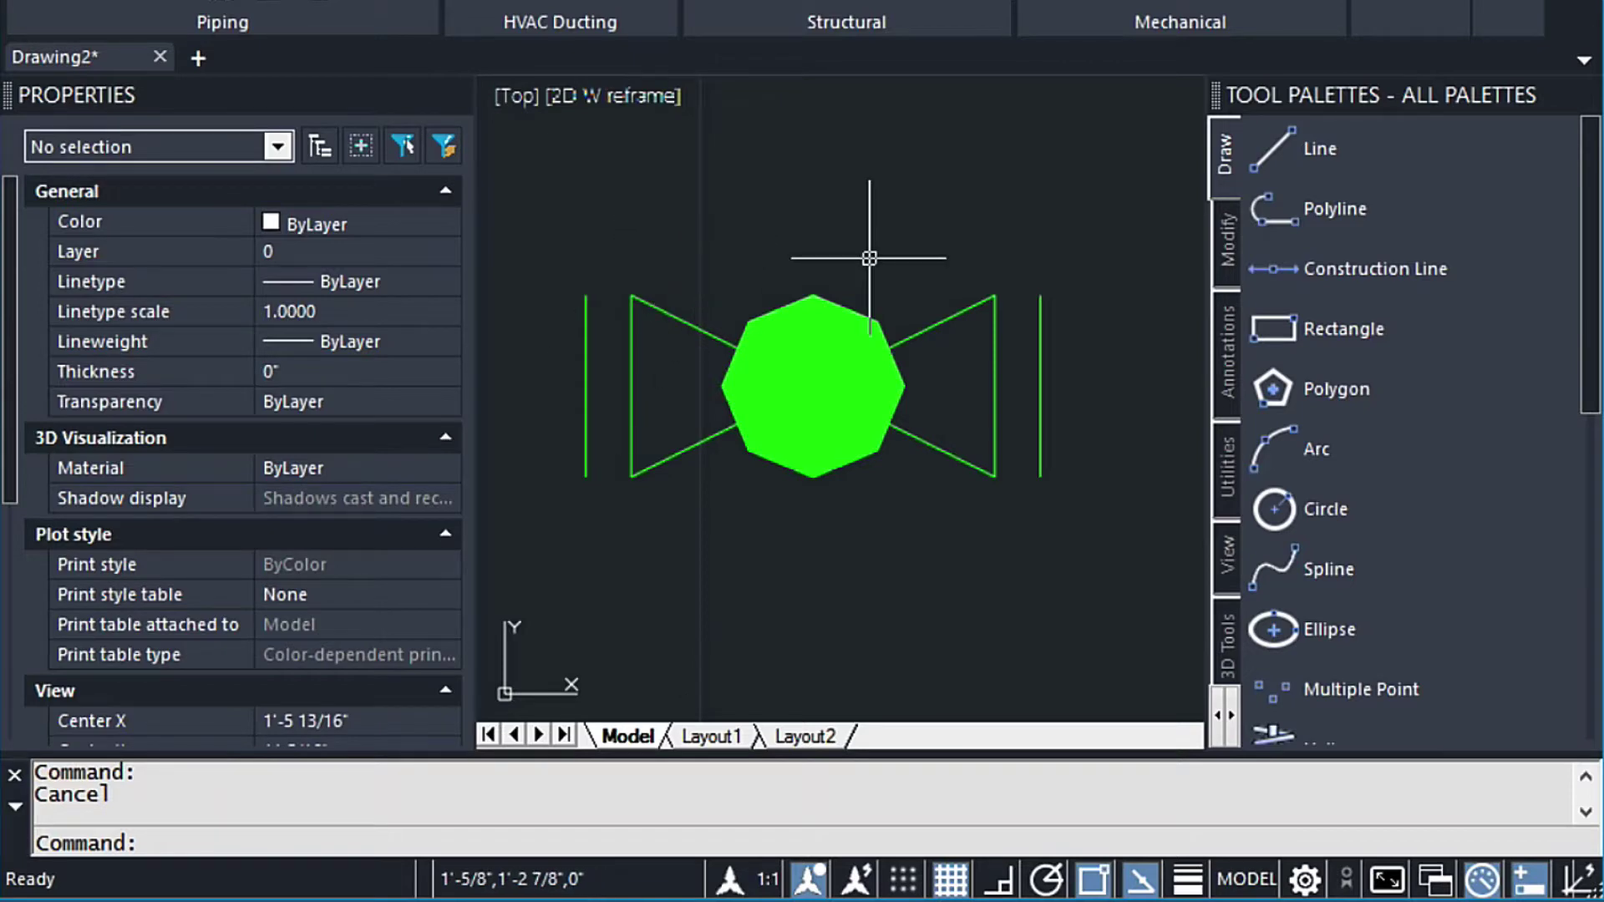
- Use DDUNITS to set linear units to Decimal with a display precision of 2
type("DDUNITS")
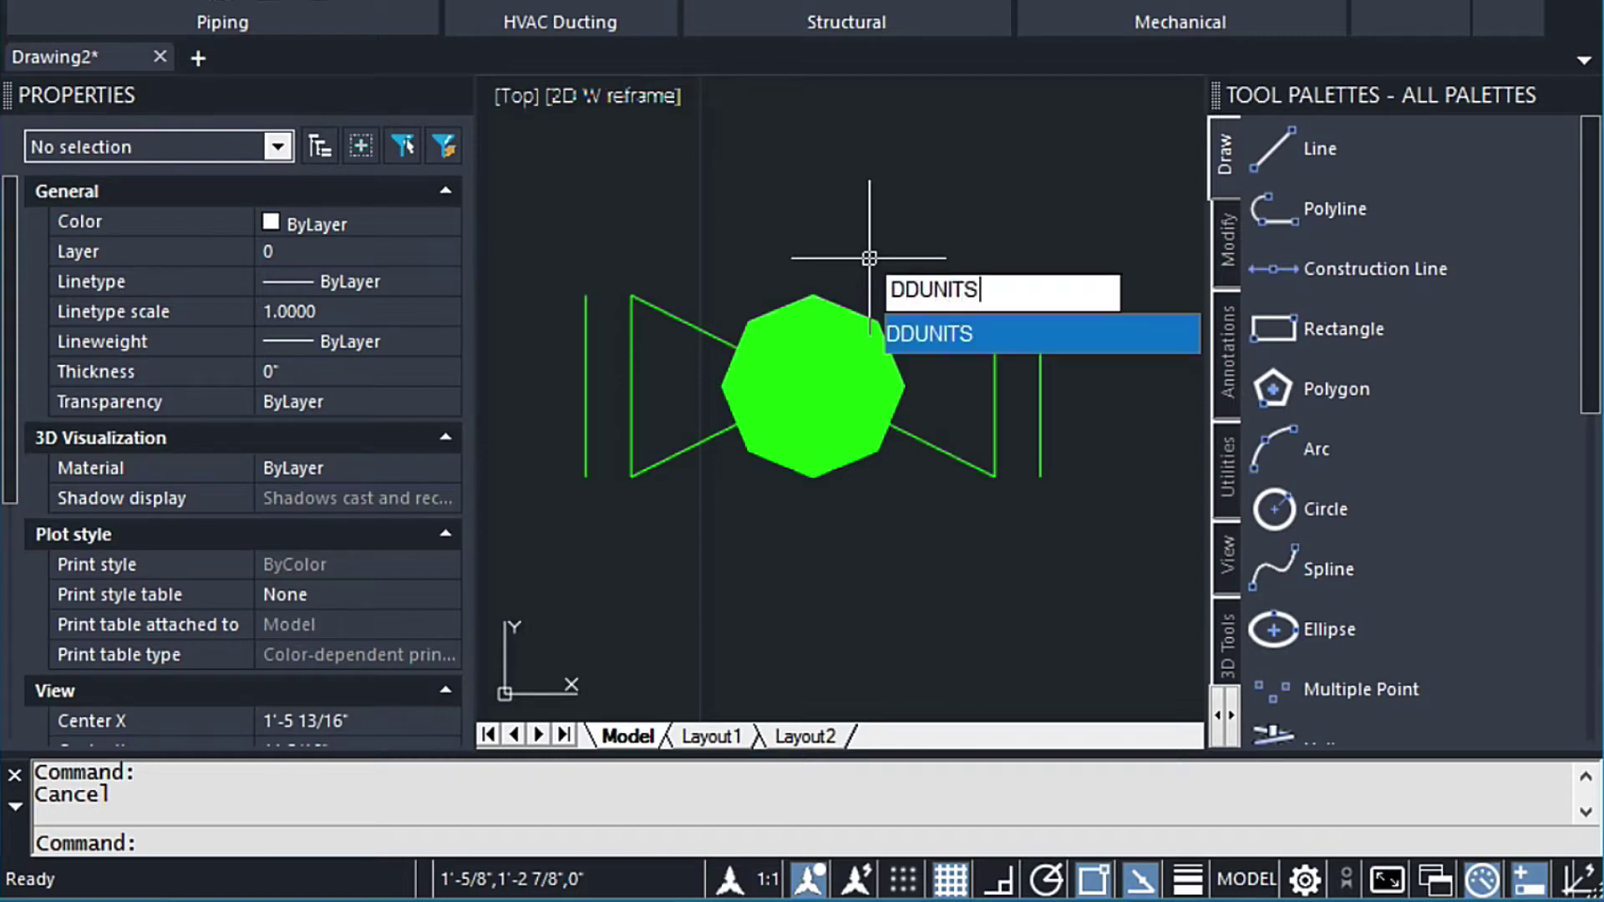
key("Return")
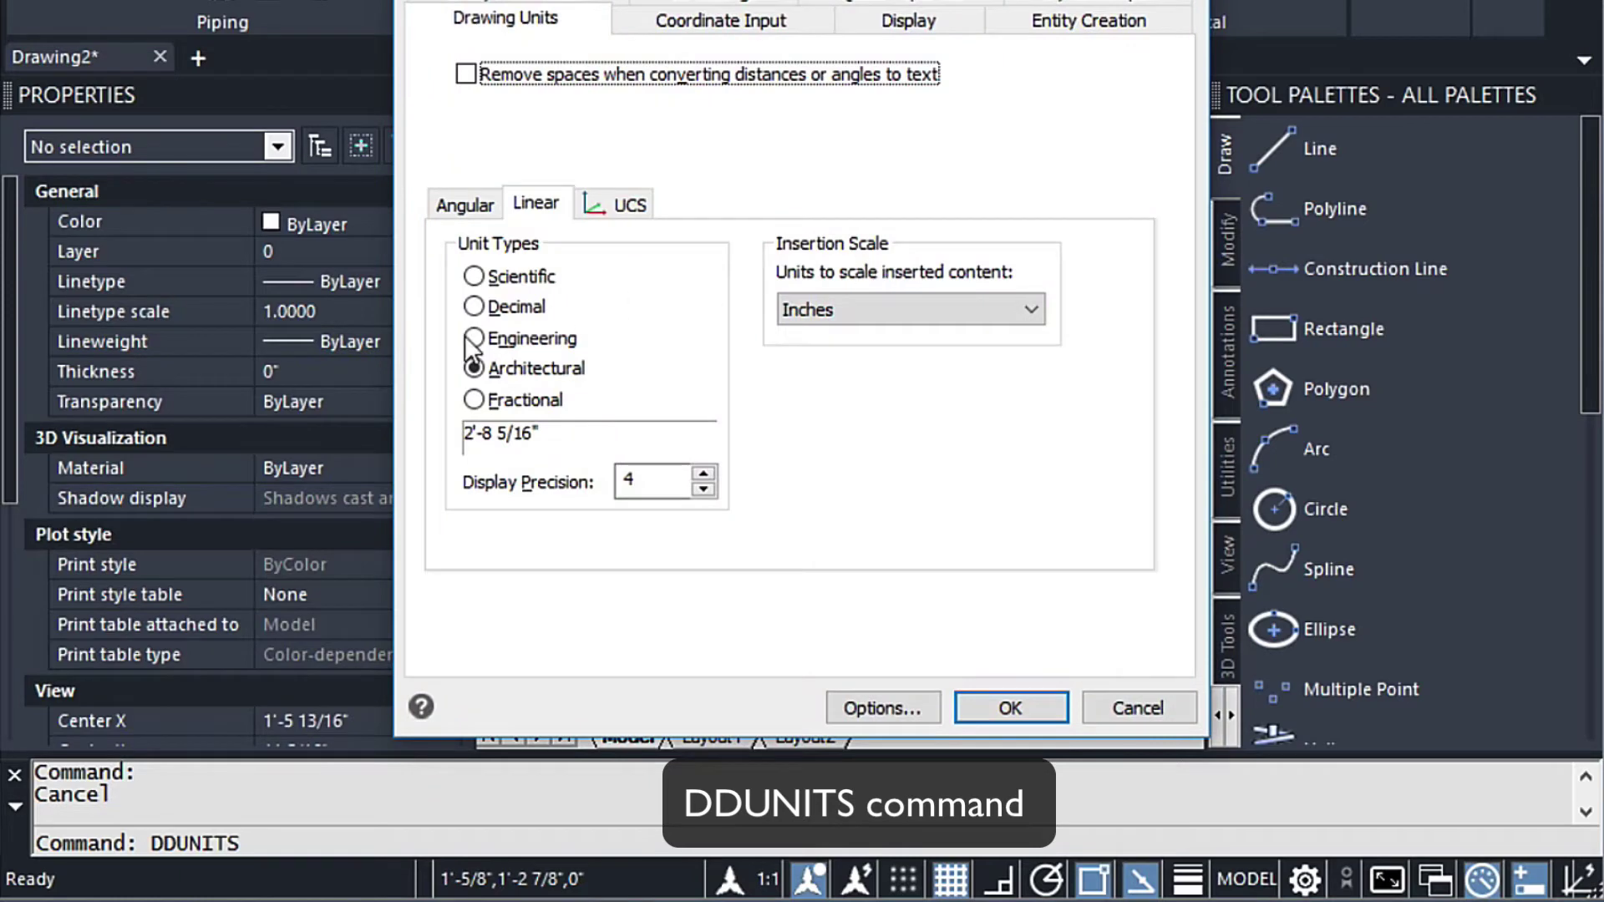
left_click(478, 340)
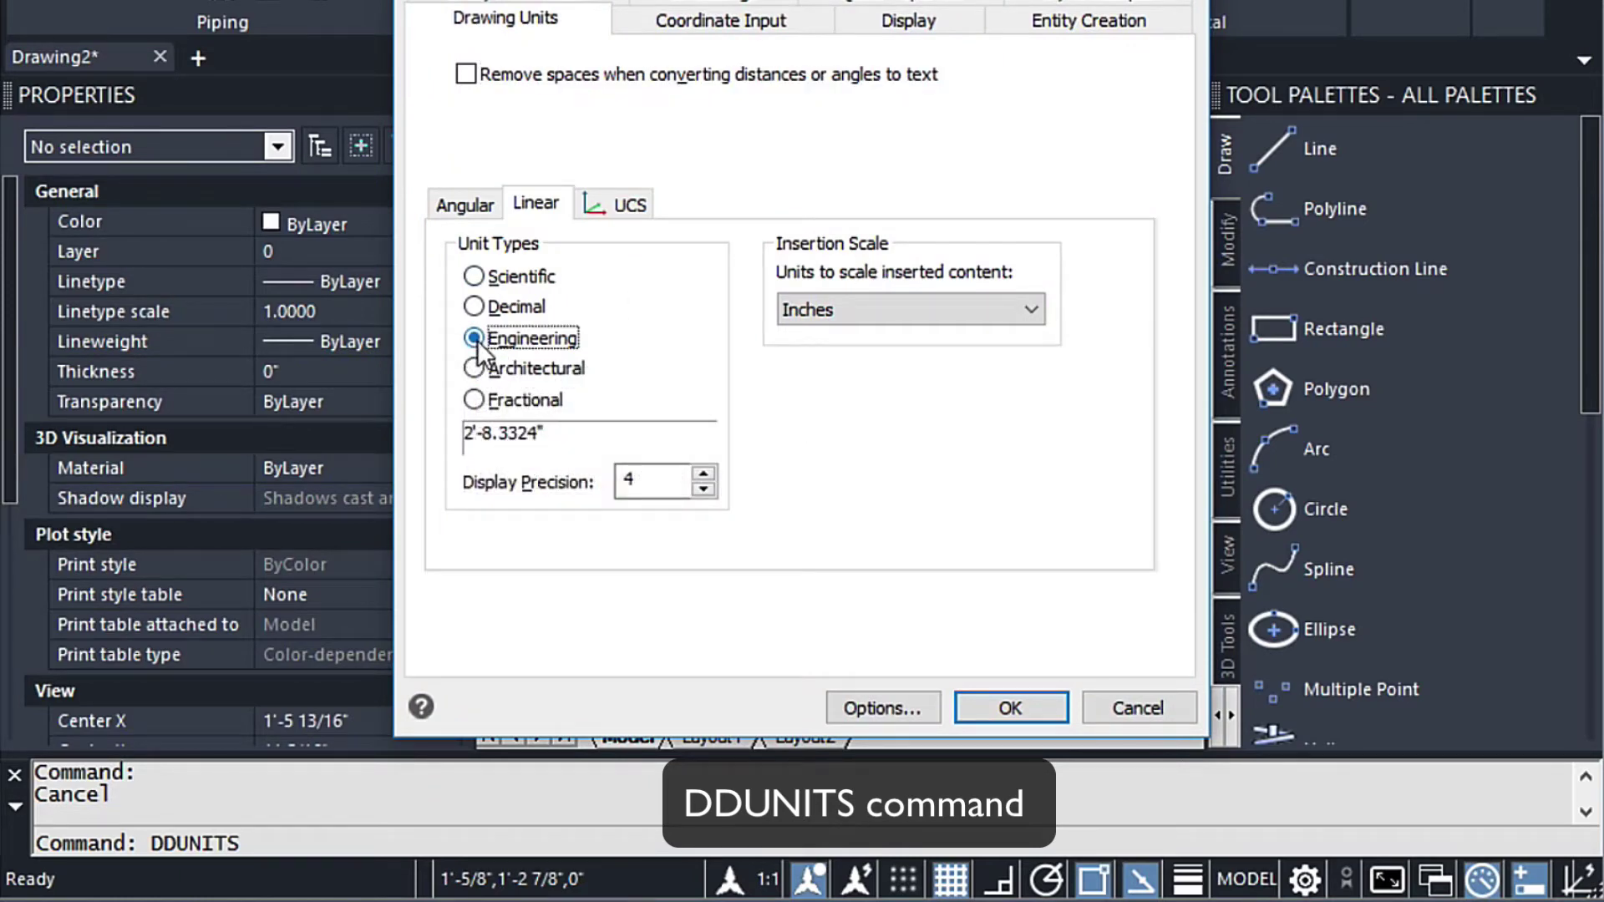
left_click(474, 307)
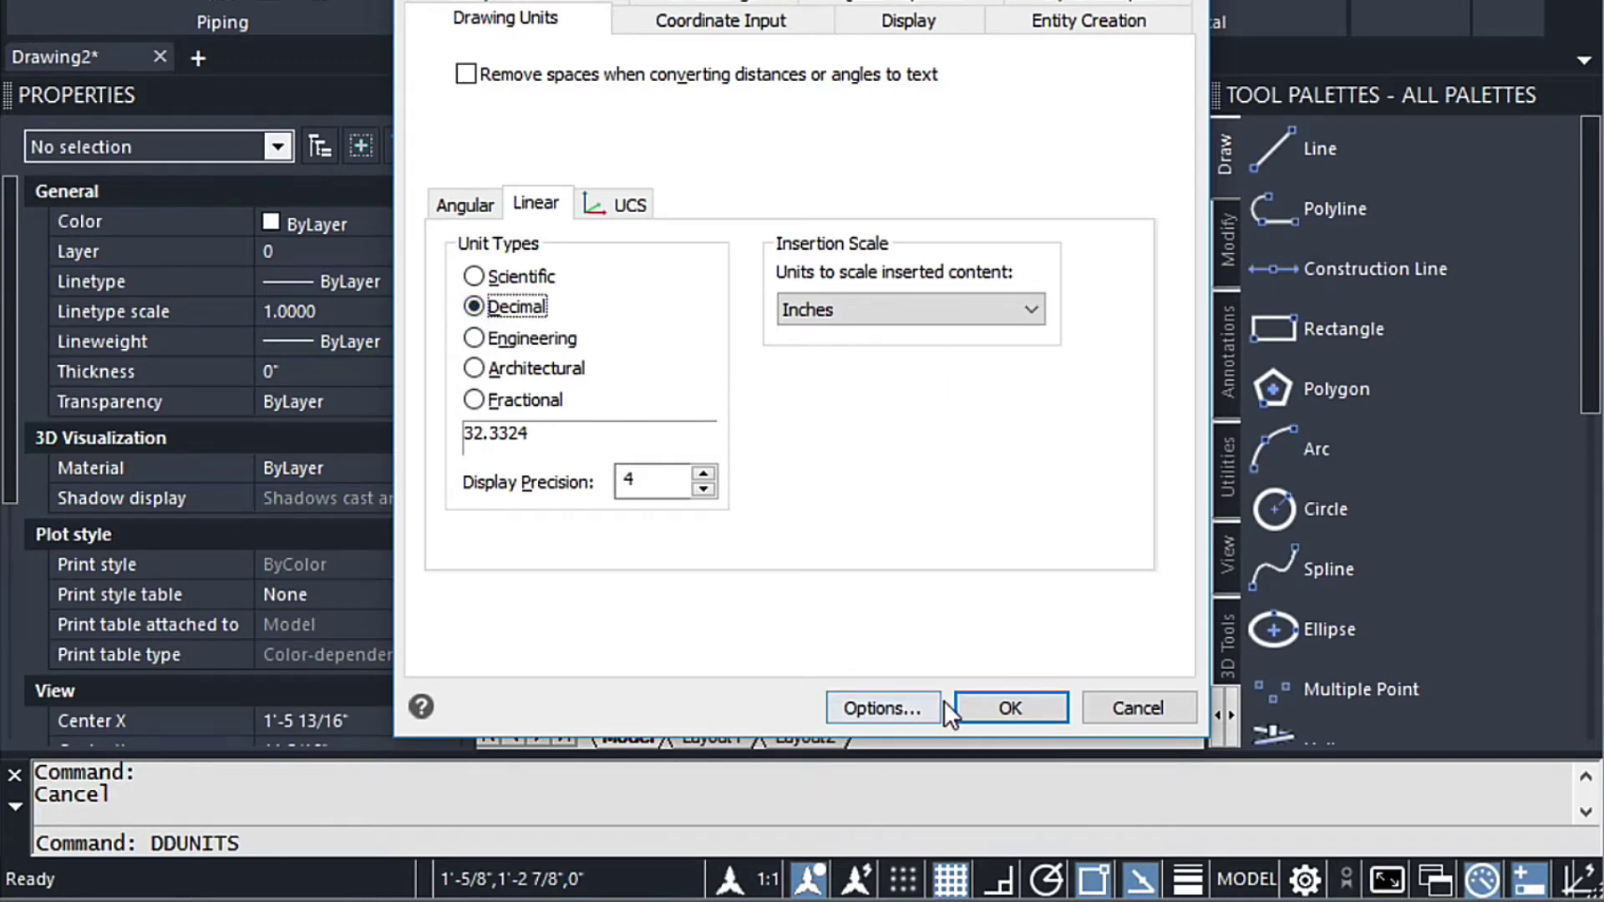
left_click(641, 479)
key("BackSpace")
type("2")
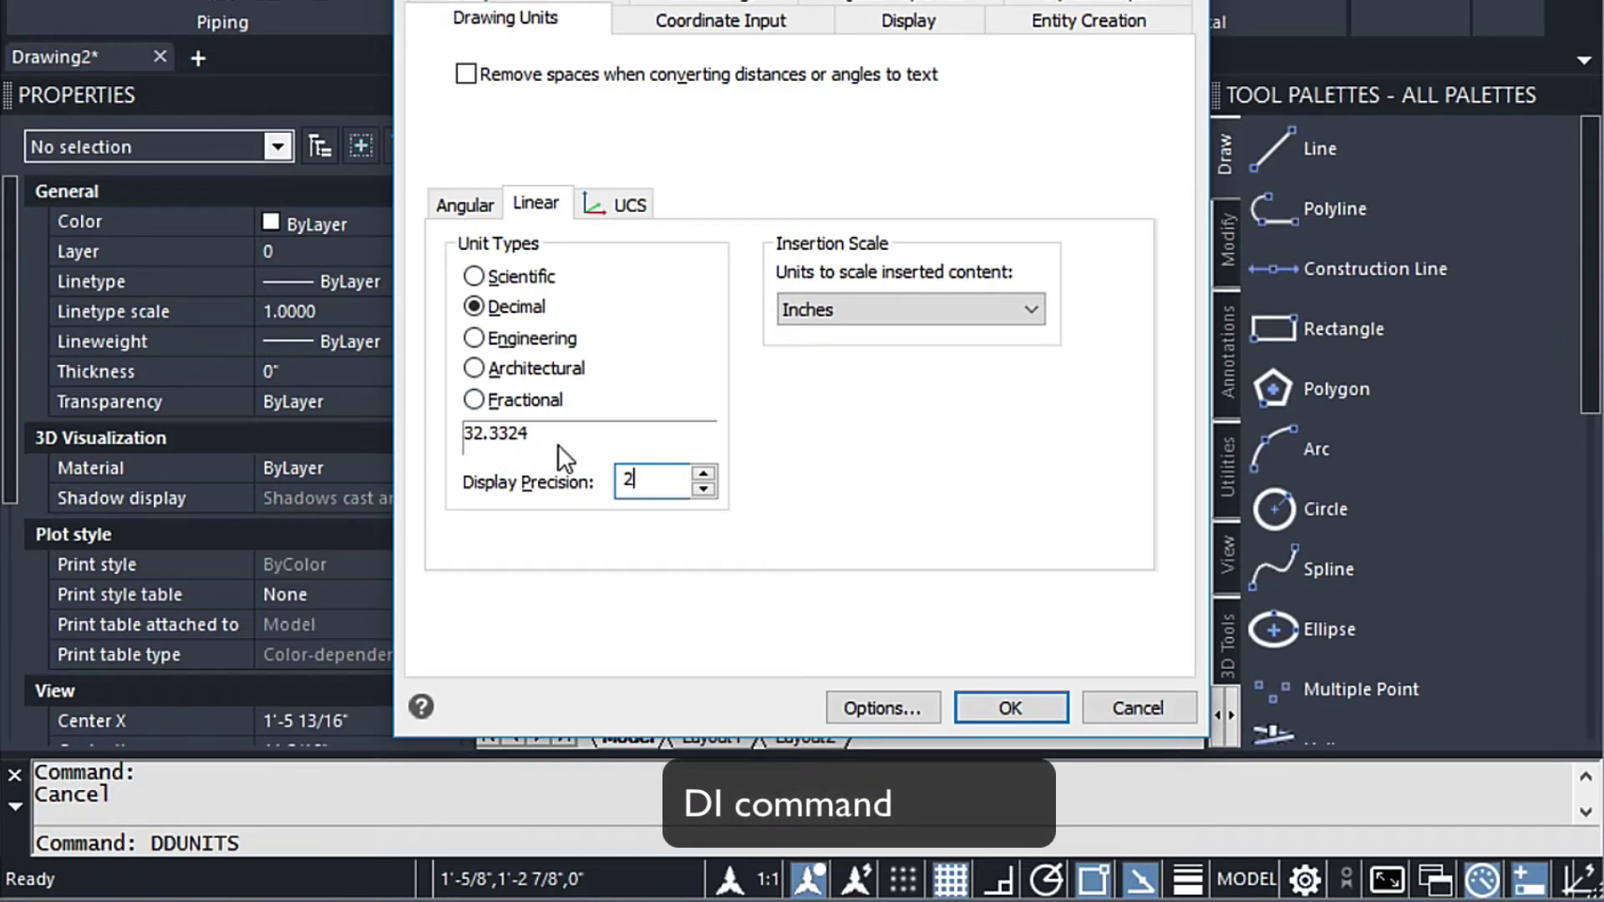
left_click(1011, 708)
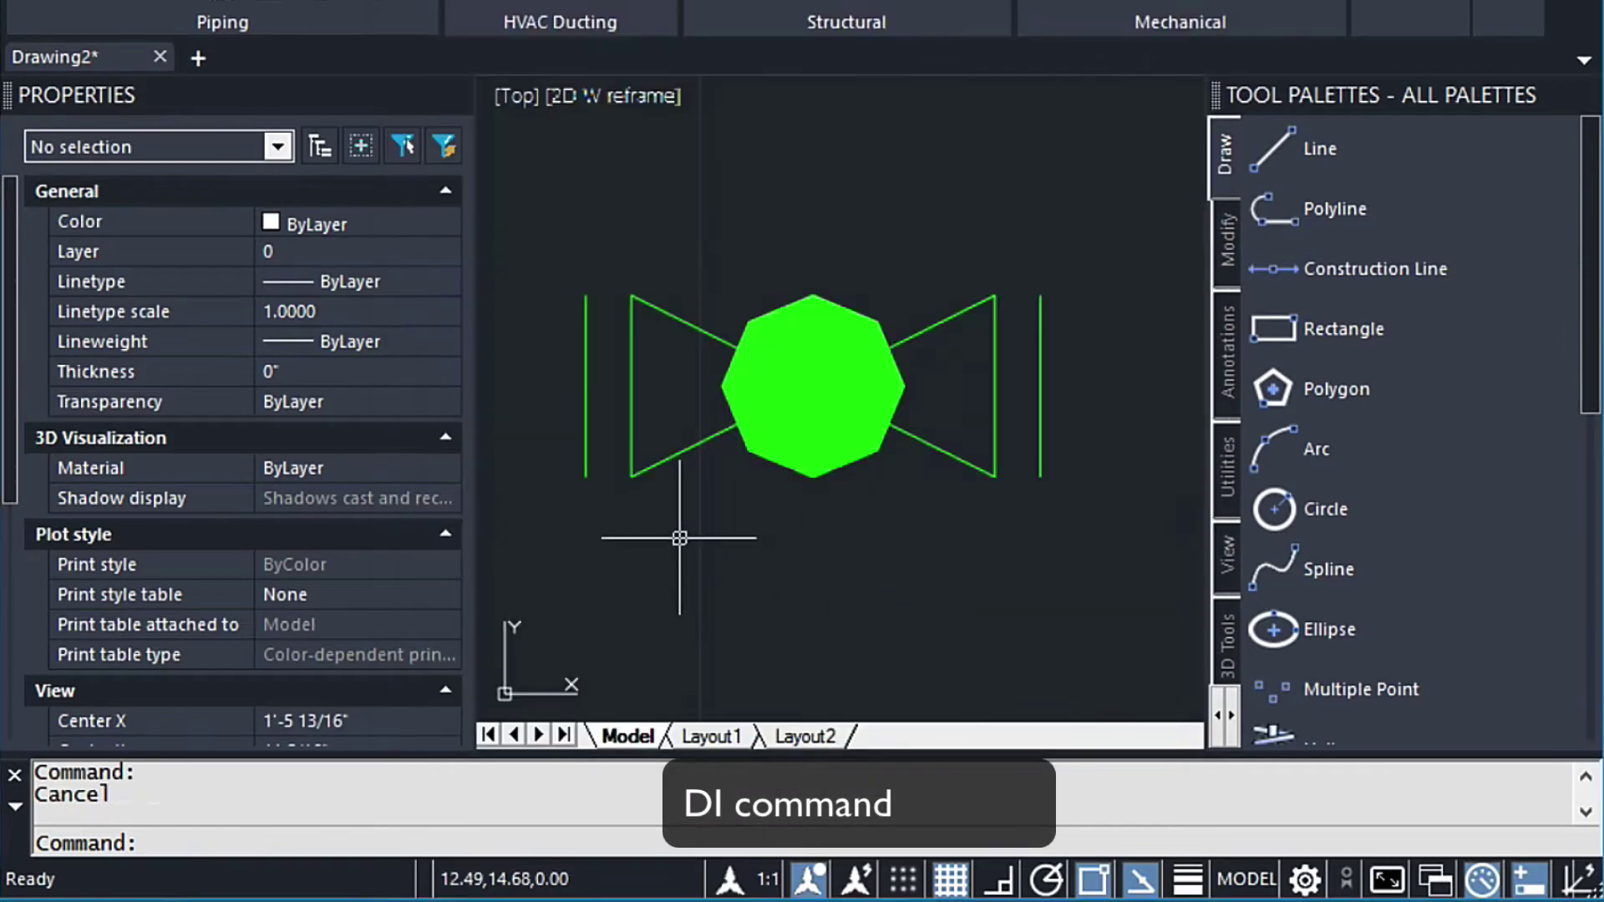
- Measure the valve's width between its bottom corners with DI, reading 0.25
type("DO")
key("Return")
key("Escape")
type("DI")
key("Return")
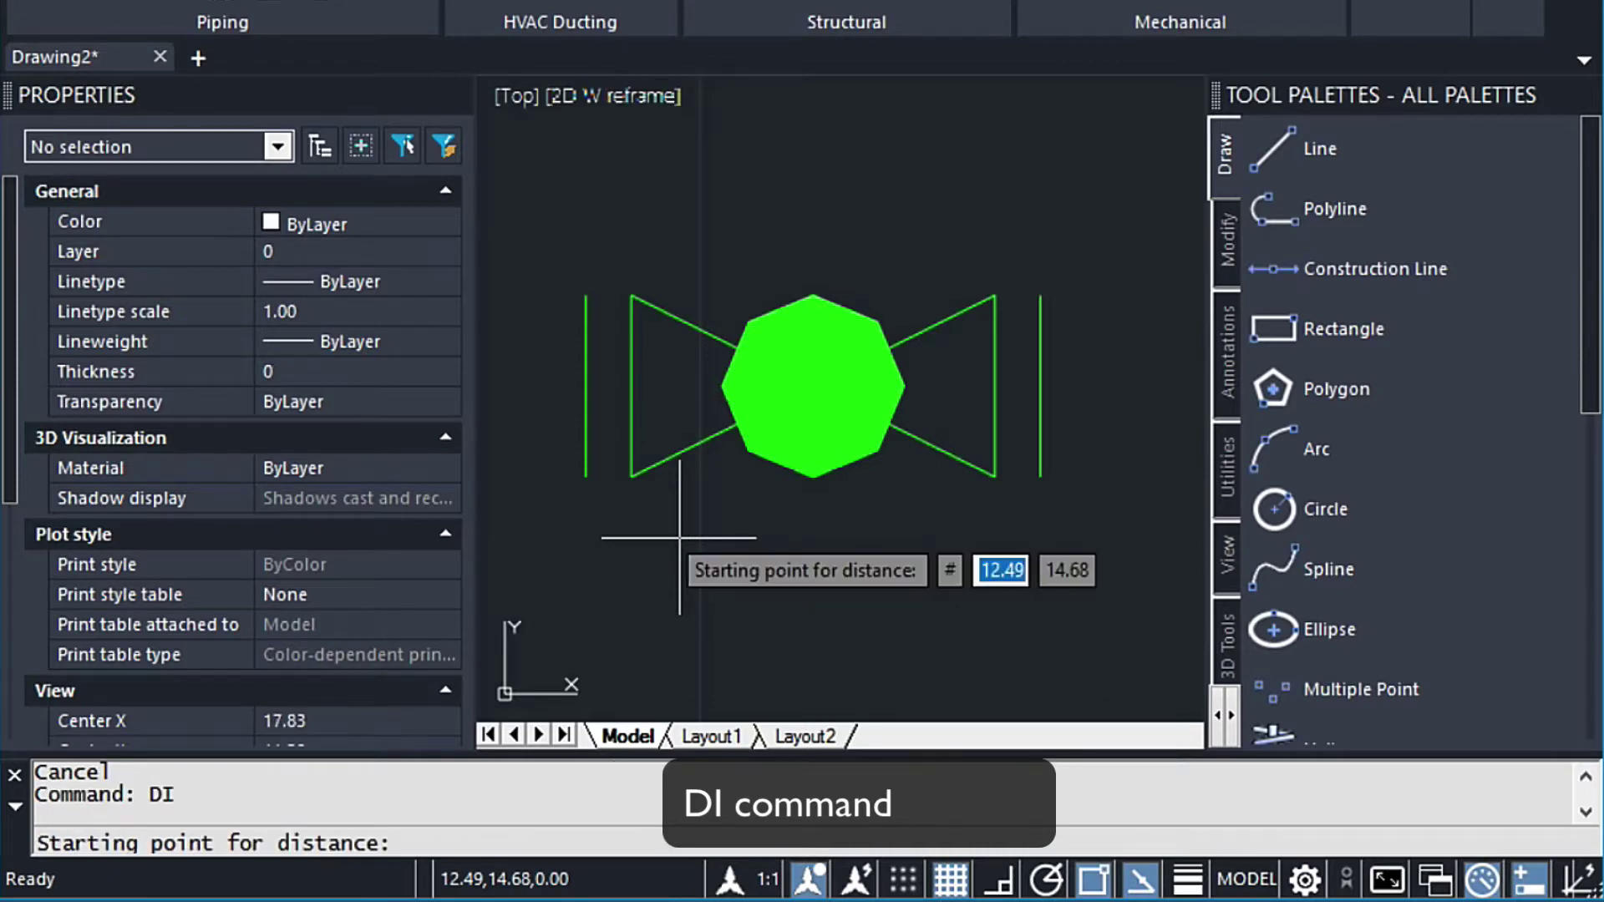
left_click(631, 477)
left_click(997, 482)
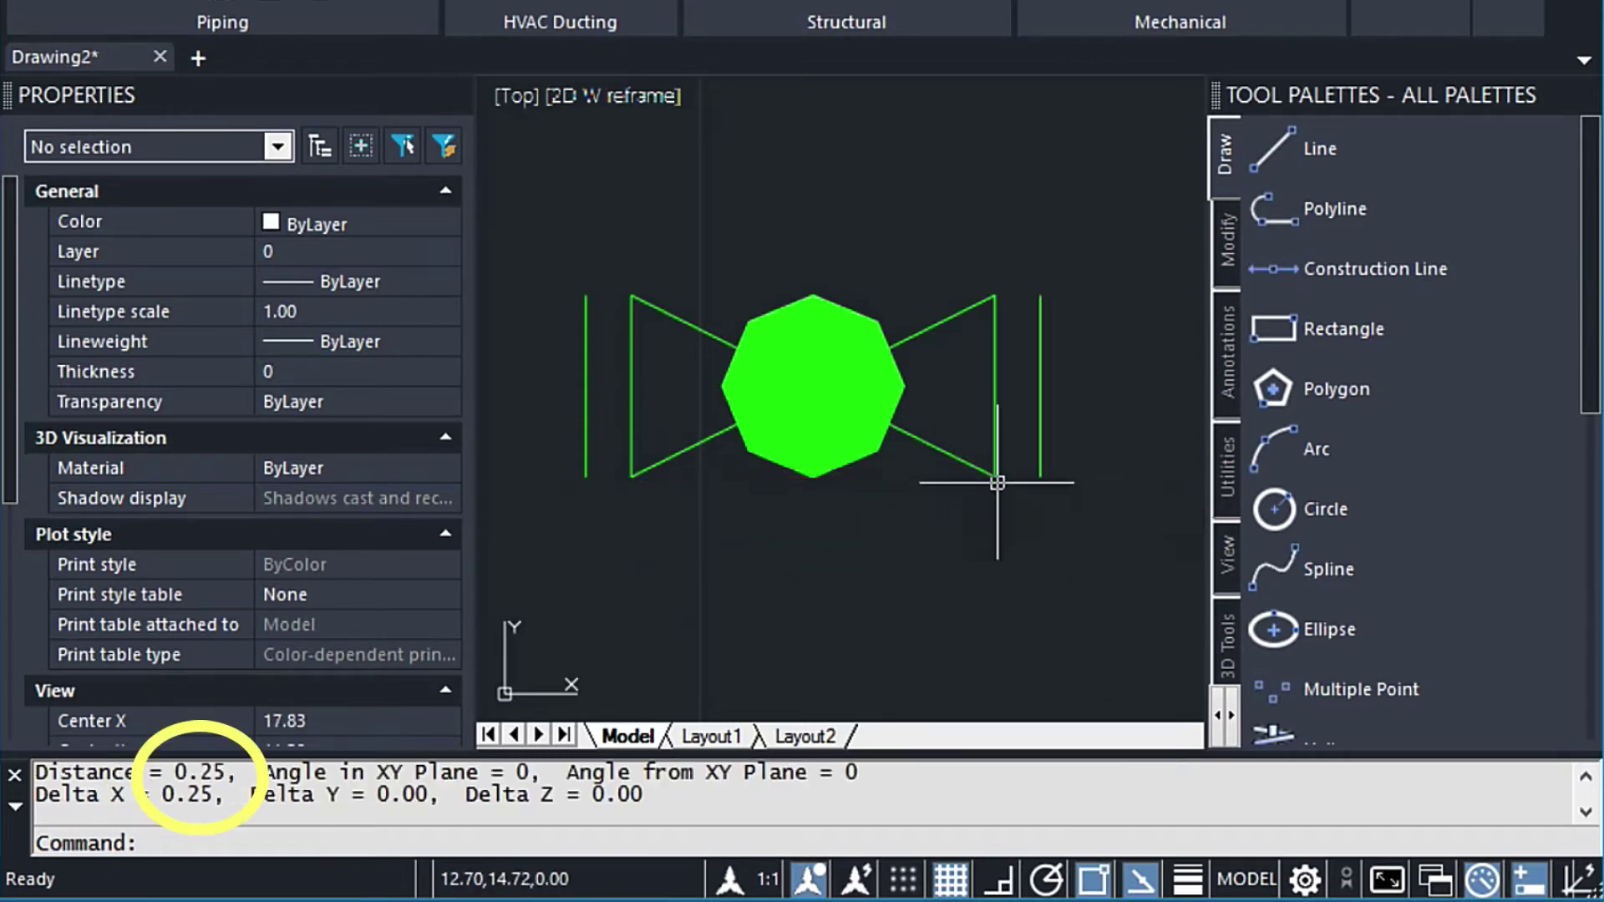
key("Escape")
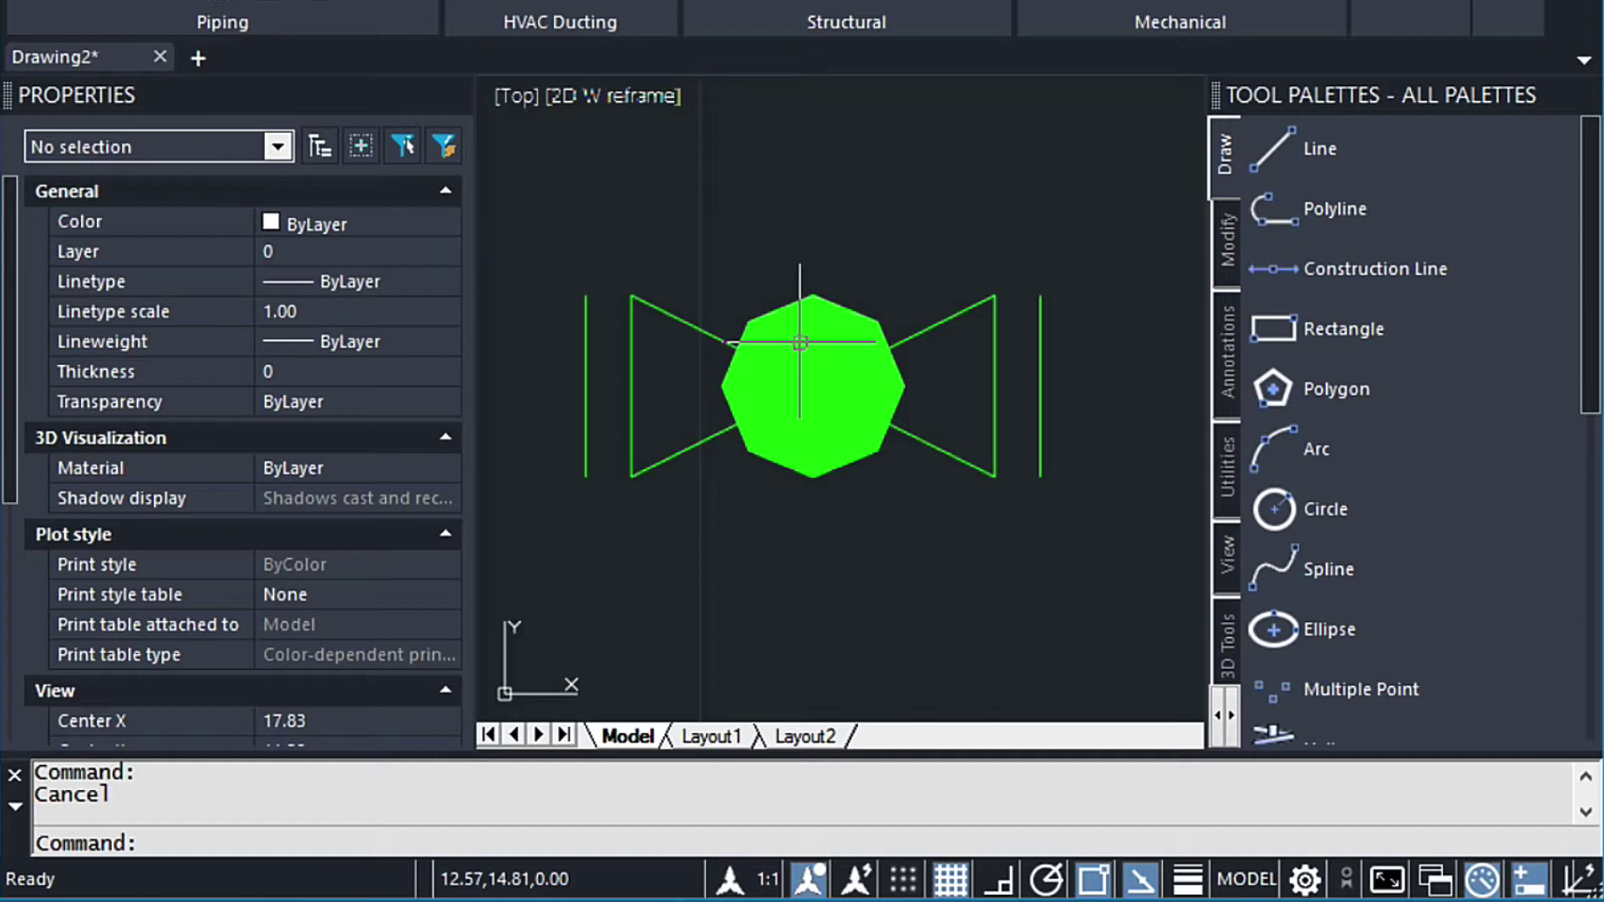
- Keep DIMSCALE at 1.00, then open File Explorer
type("DIMSCALE")
key("Return")
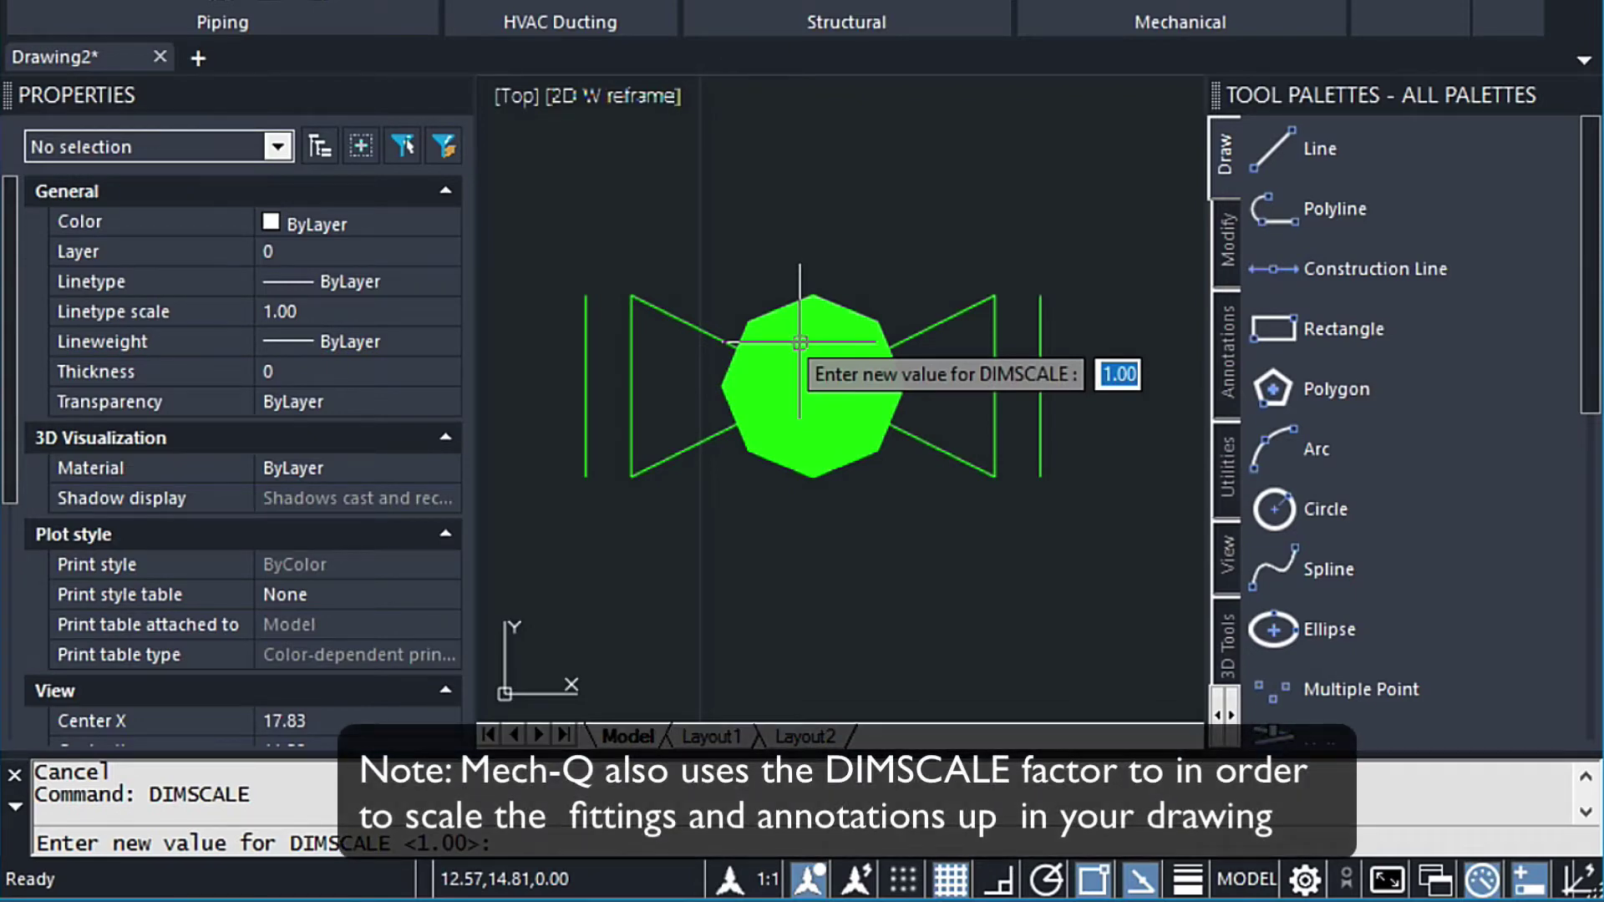
key("Return")
scroll(800, 343, "up", 2)
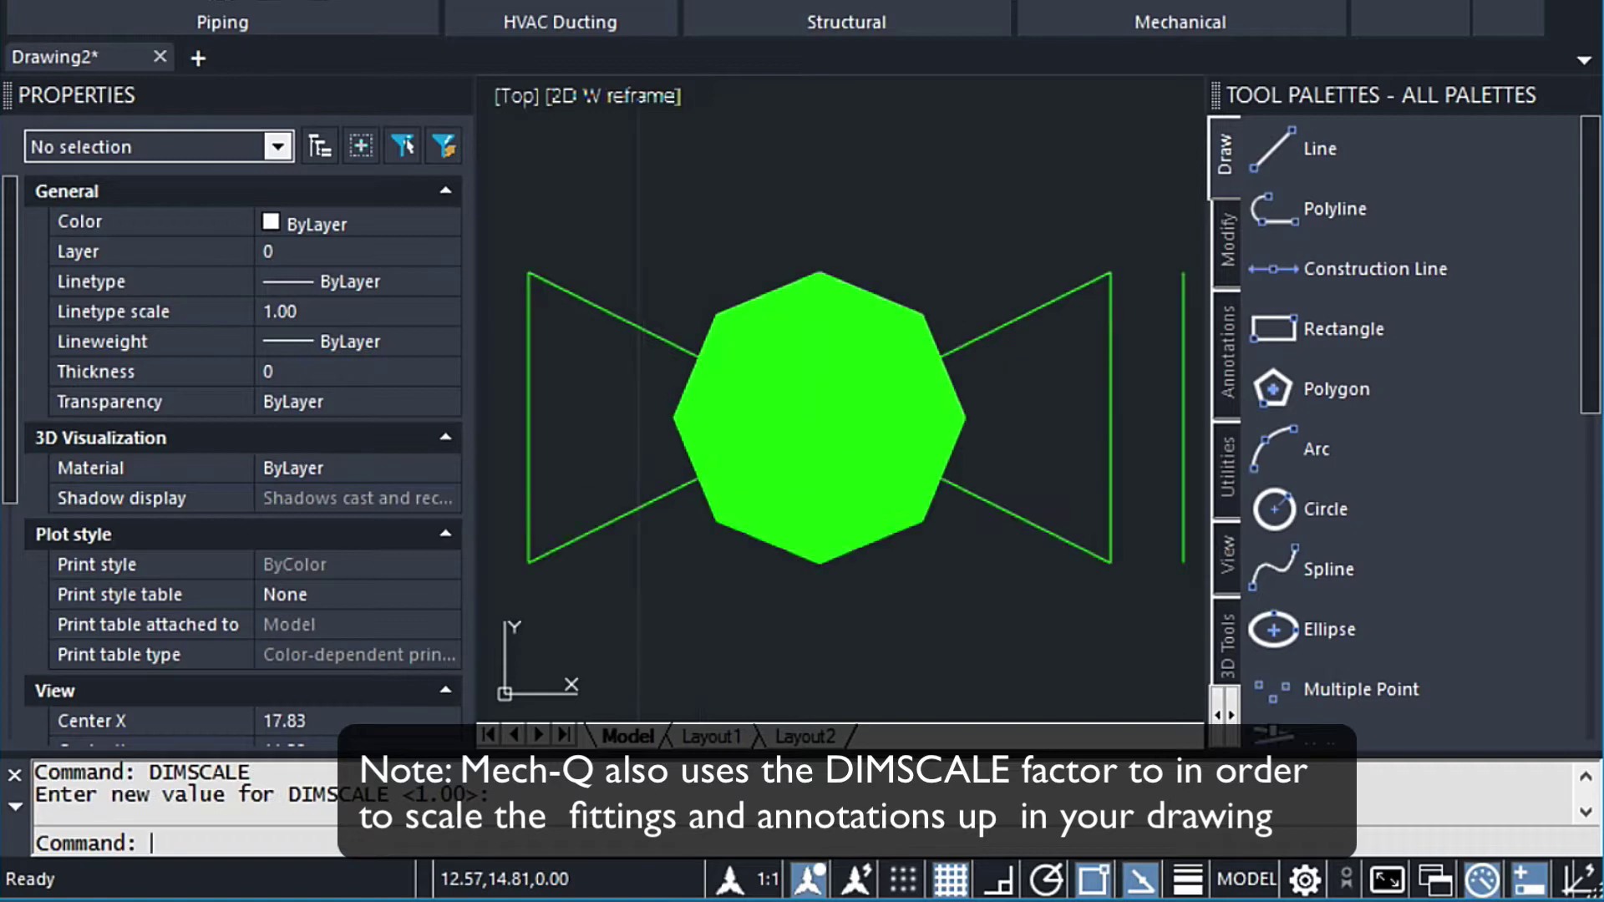
scroll(752, 269, "down", 3)
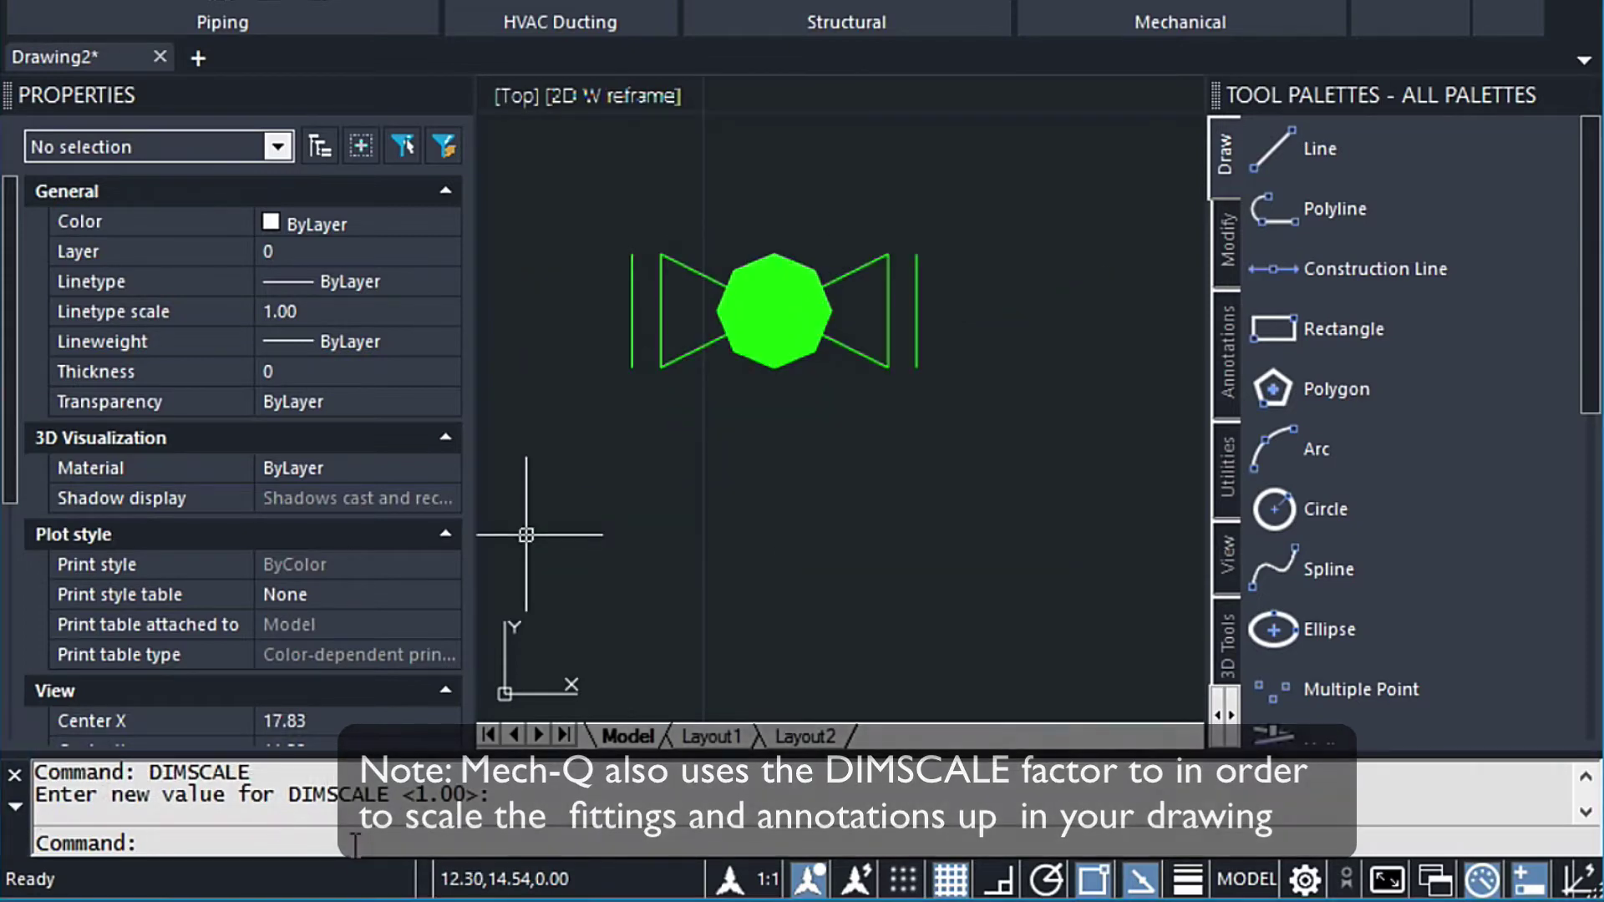
key("super+e")
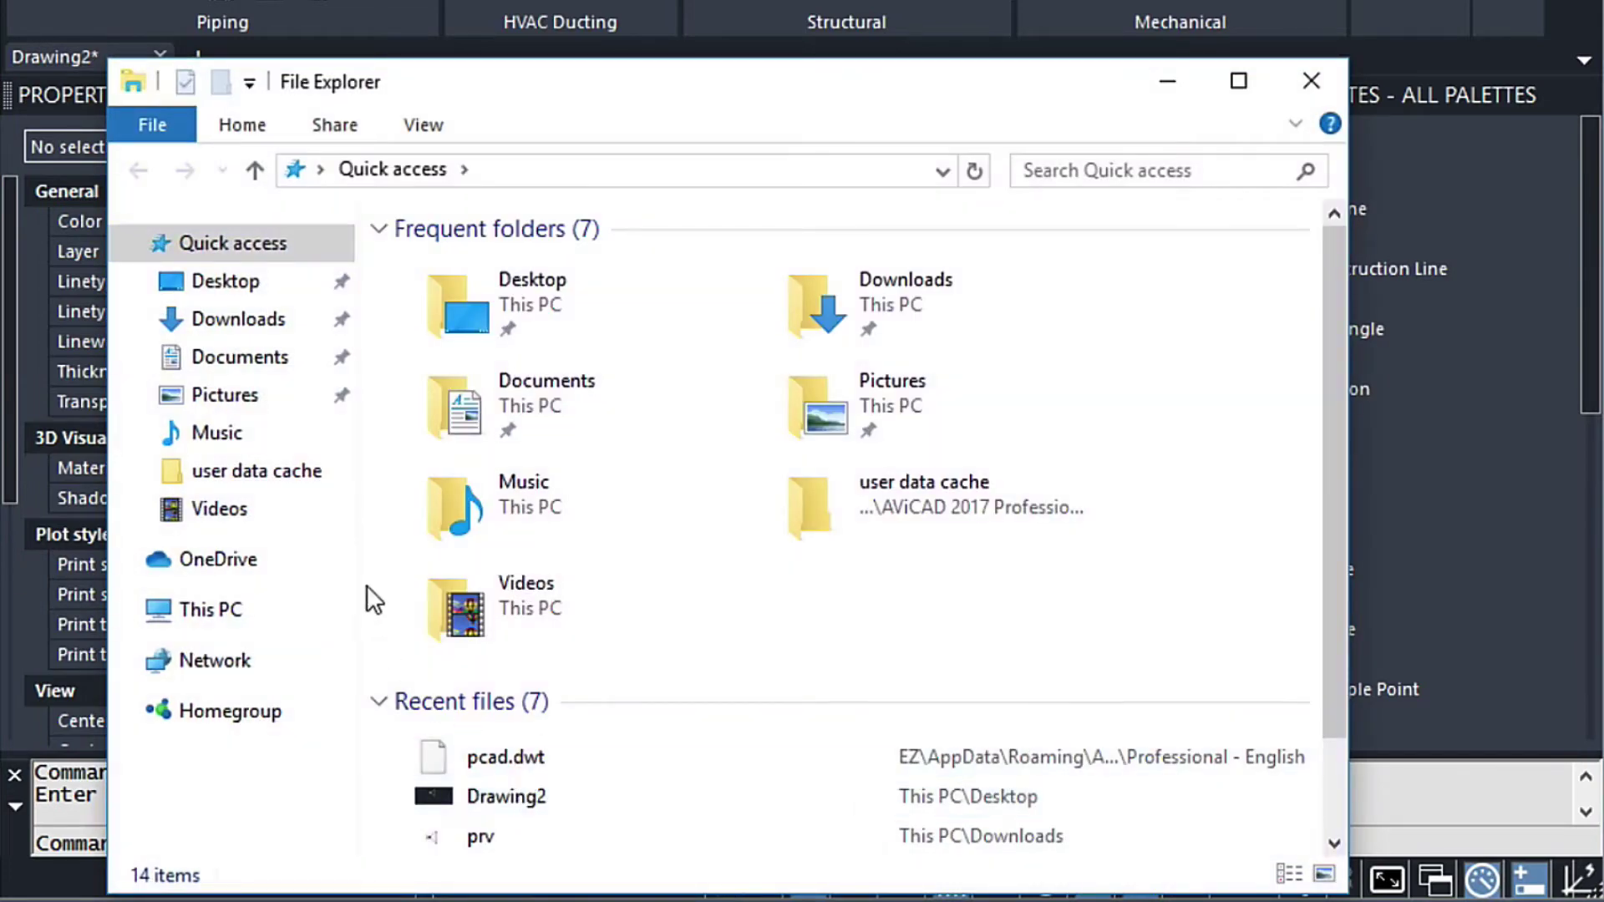
- Drag Drawing2 from the Desktop folder onto the AViCAD canvas to open it
left_click(244, 284)
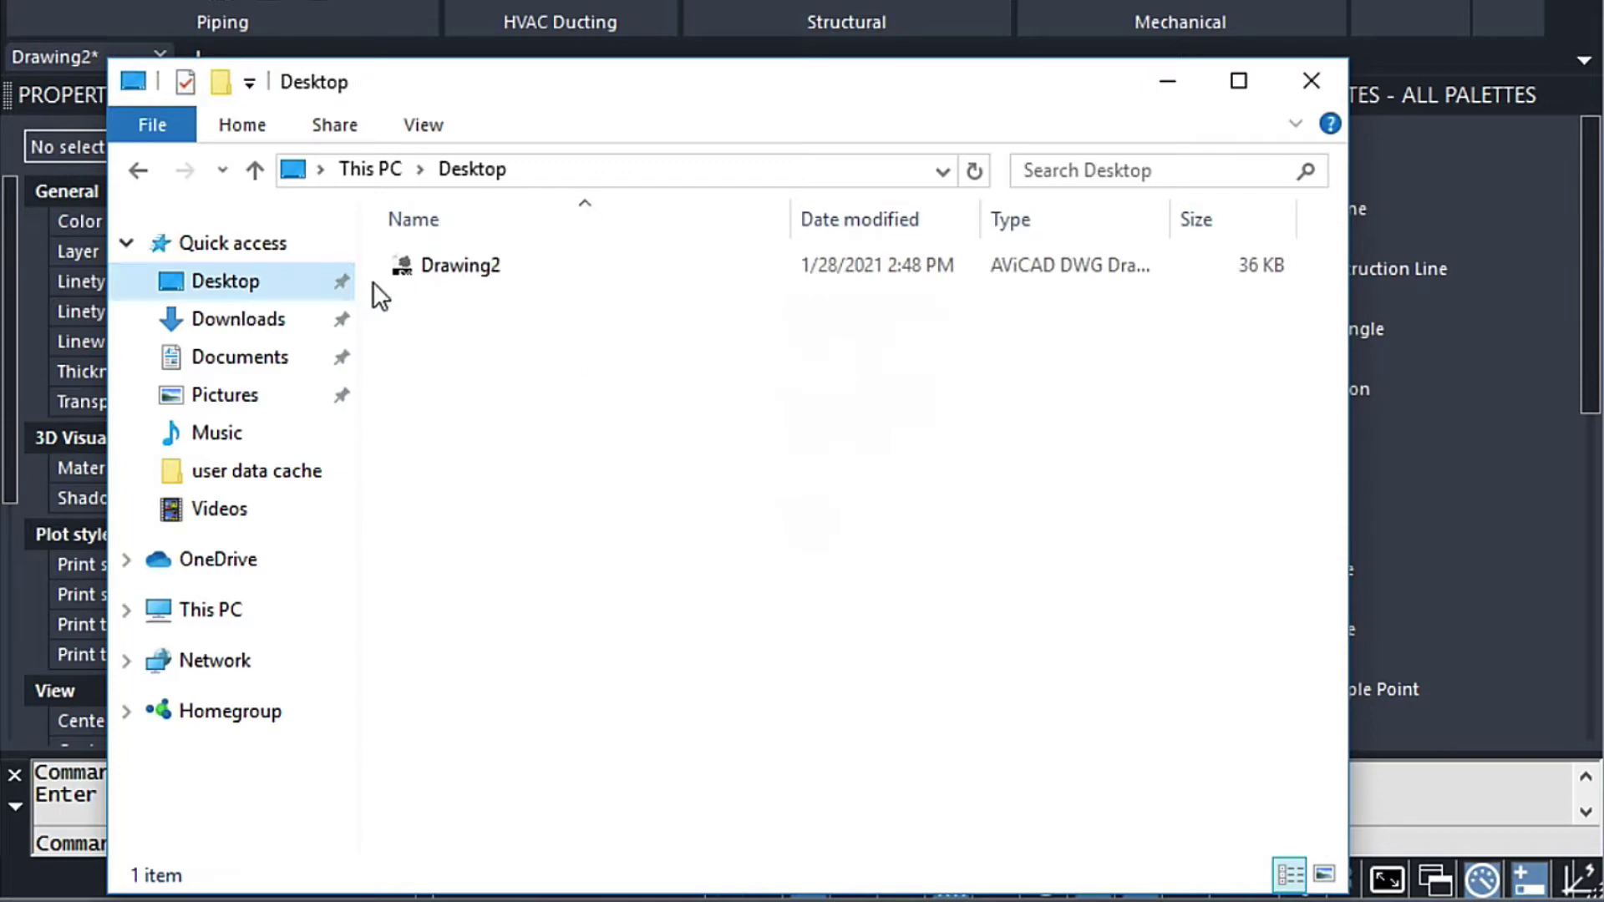
mouse_move(564, 103)
left_mouse_down()
mouse_move(1225, 0)
mouse_move(1358, 0)
left_mouse_up()
left_click_drag(1245, 106, 786, 485)
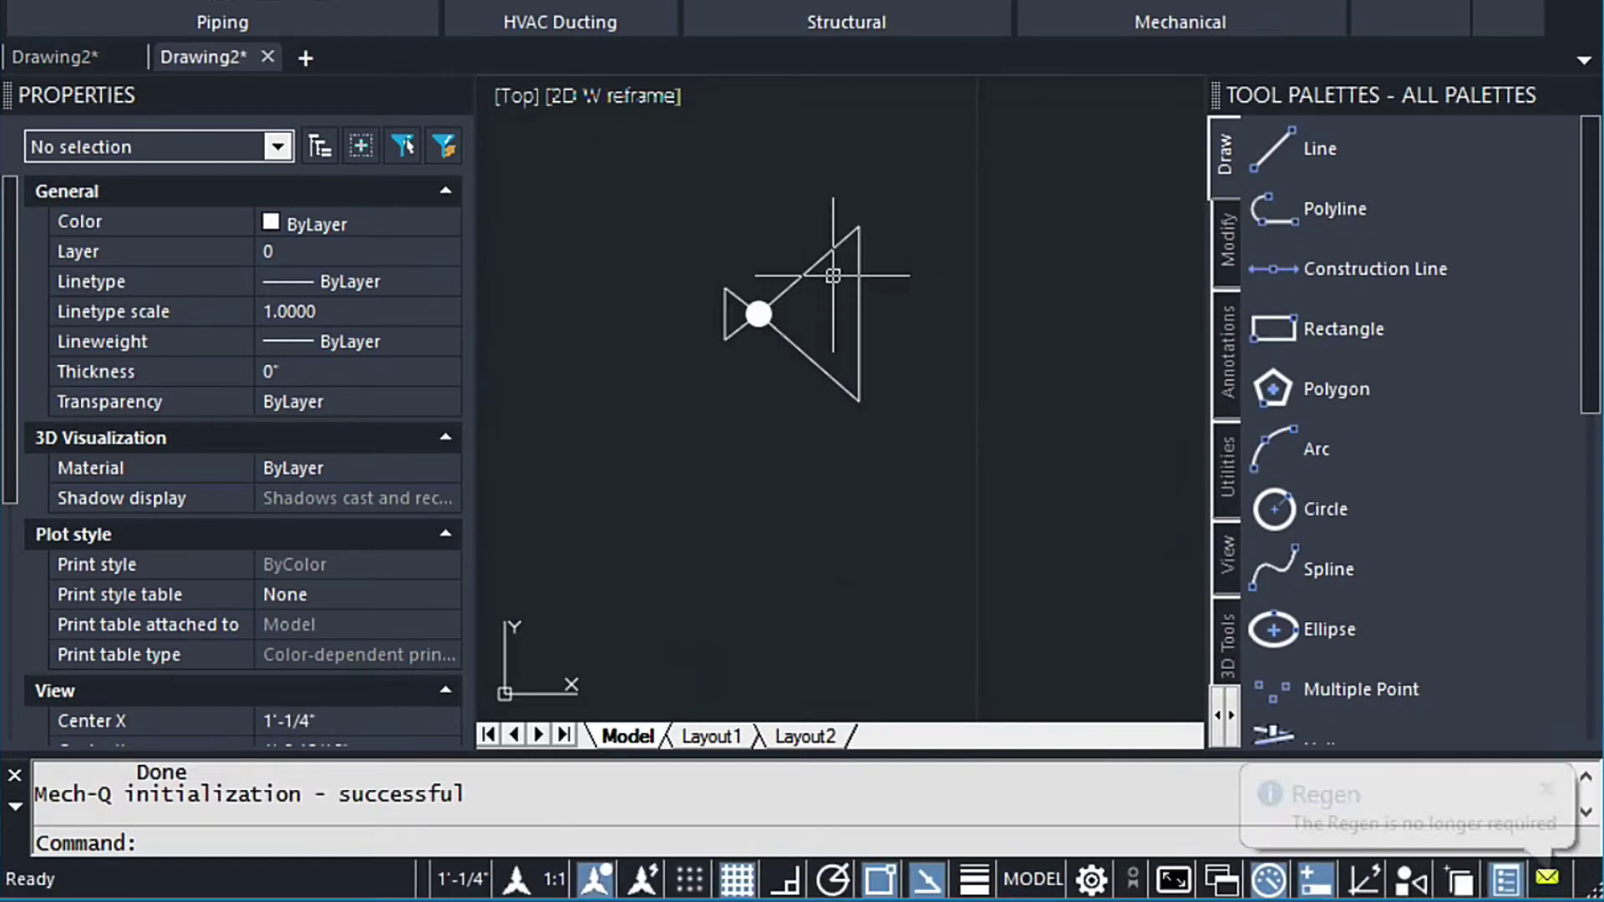
- Copy all nine objects of the white valve symbol and return to the first Drawing2 tab
key("Escape")
left_click(905, 476)
left_click(685, 162)
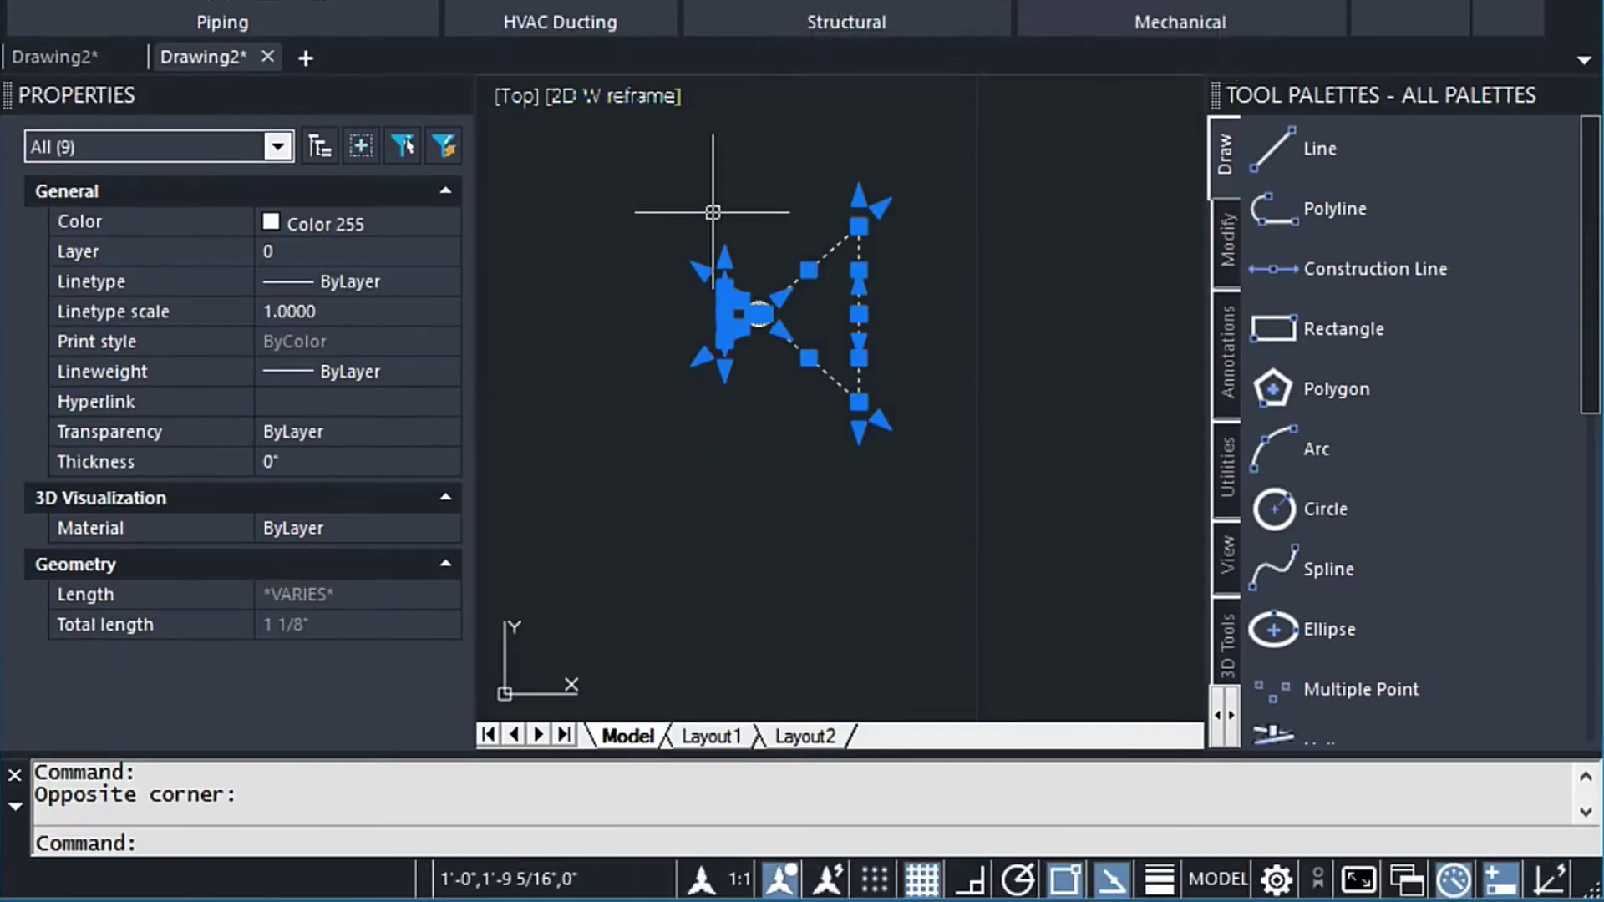
key("ctrl+c")
left_click(98, 58)
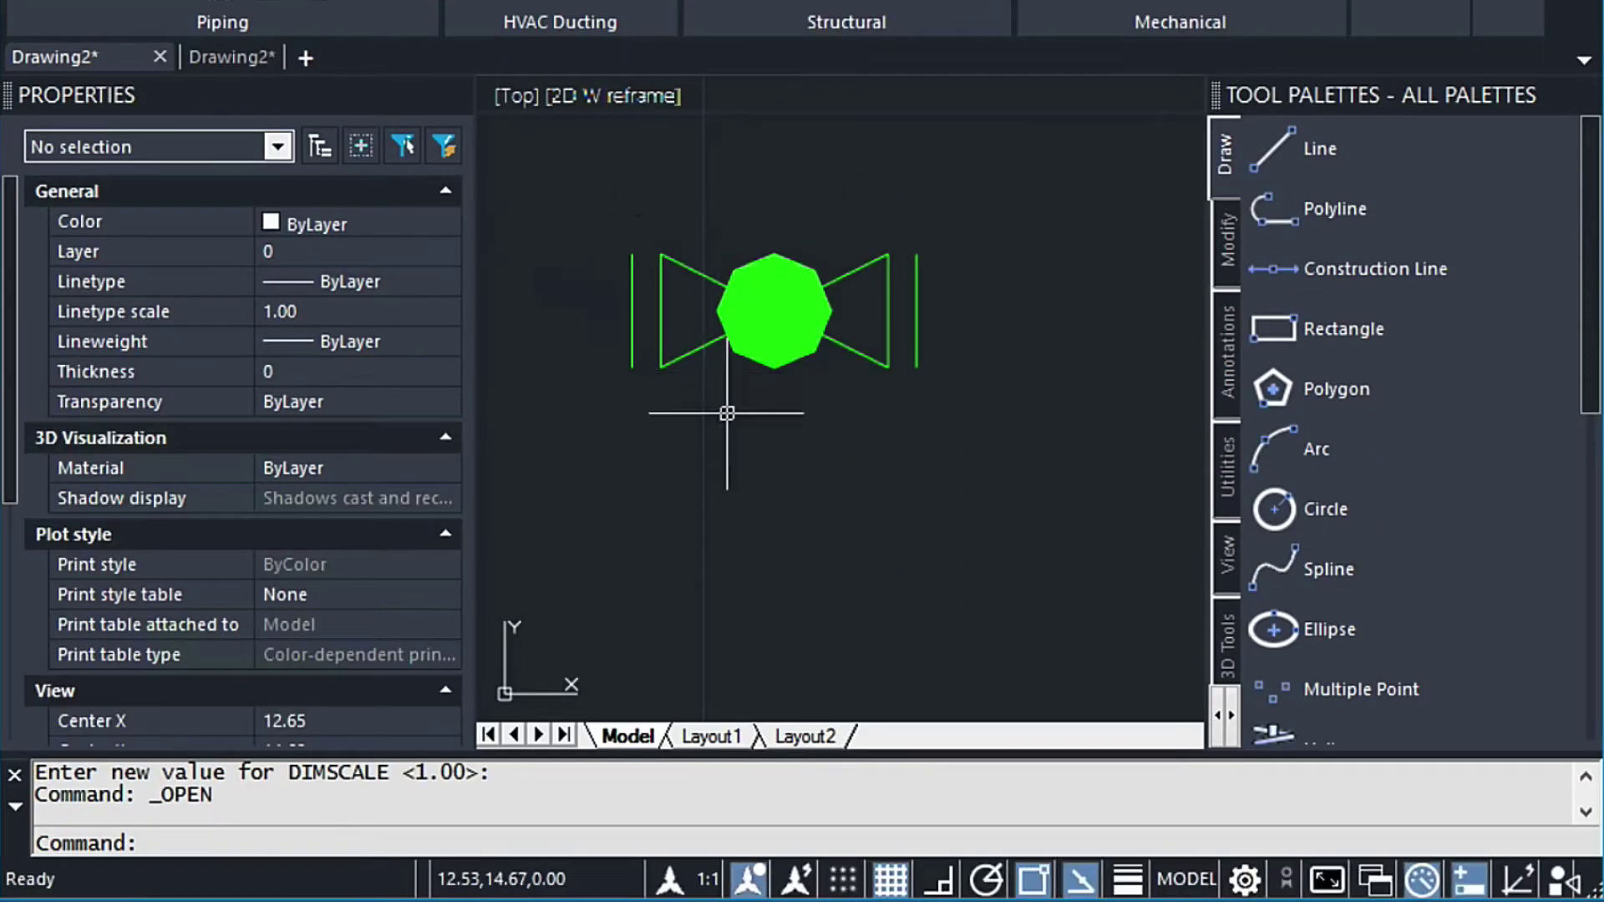
- Paste the white valve symbol below the green valve
key("ctrl+v")
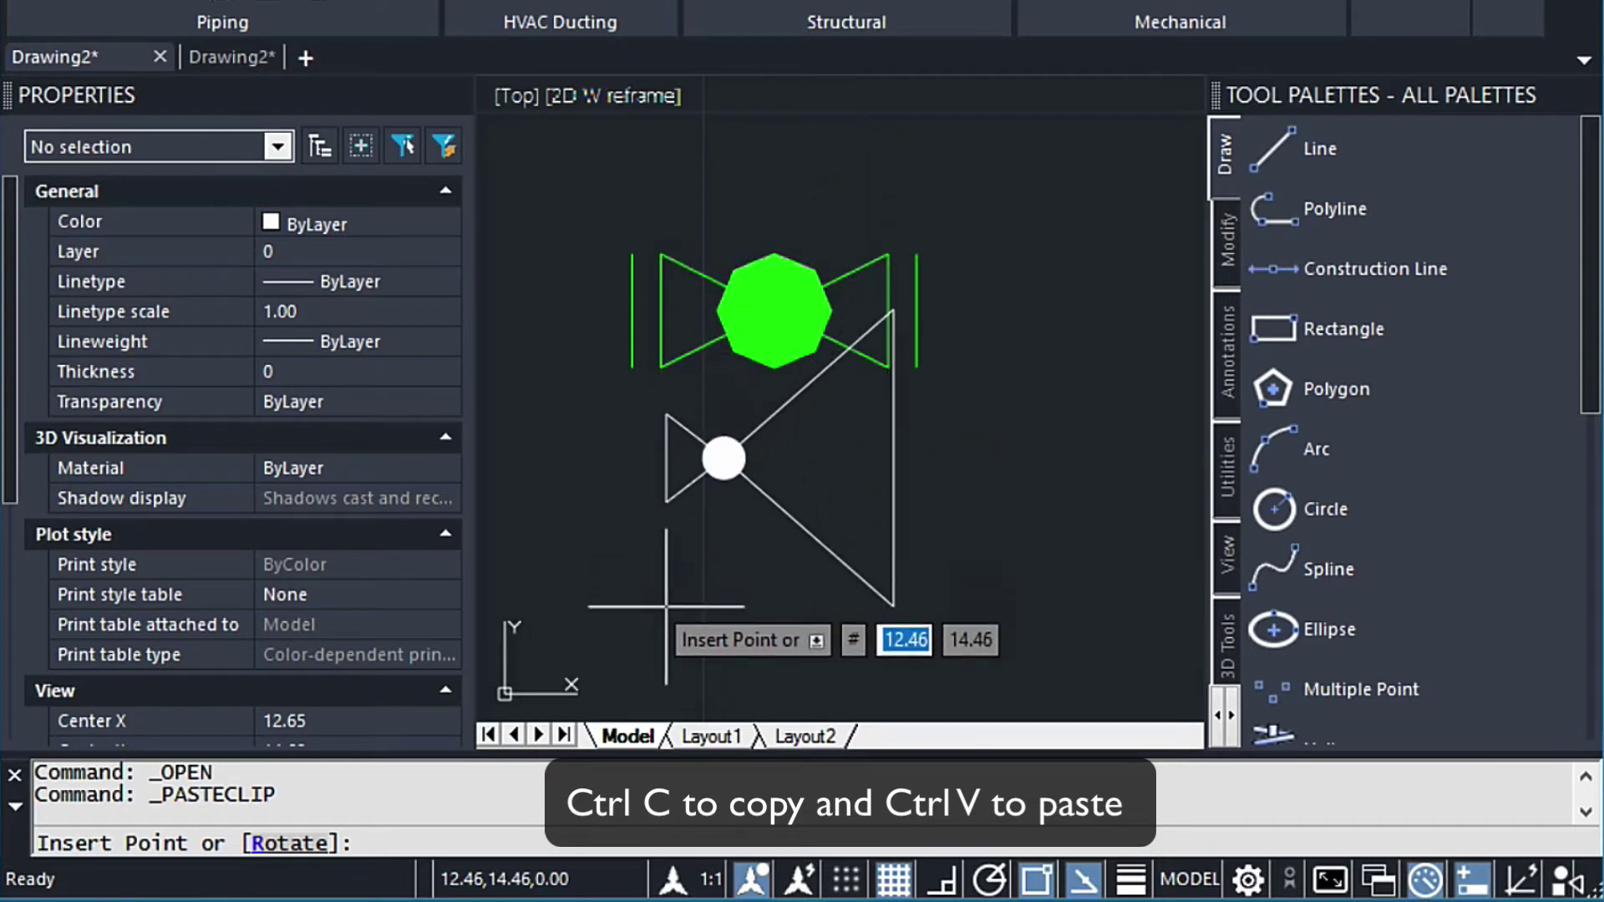
left_click(666, 690)
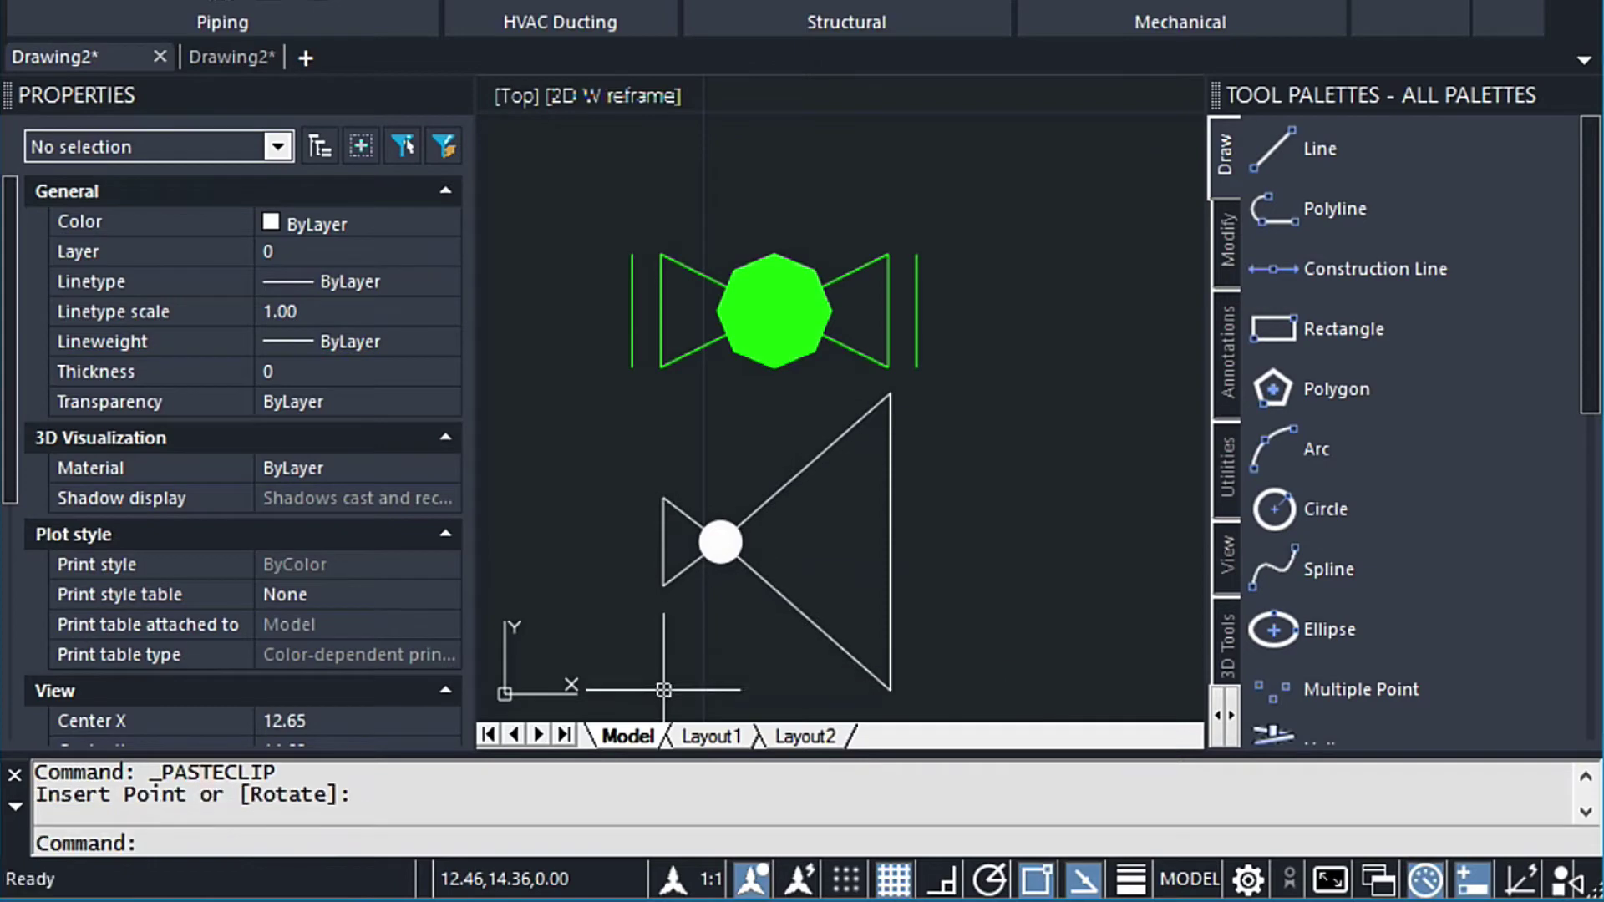
key("Escape")
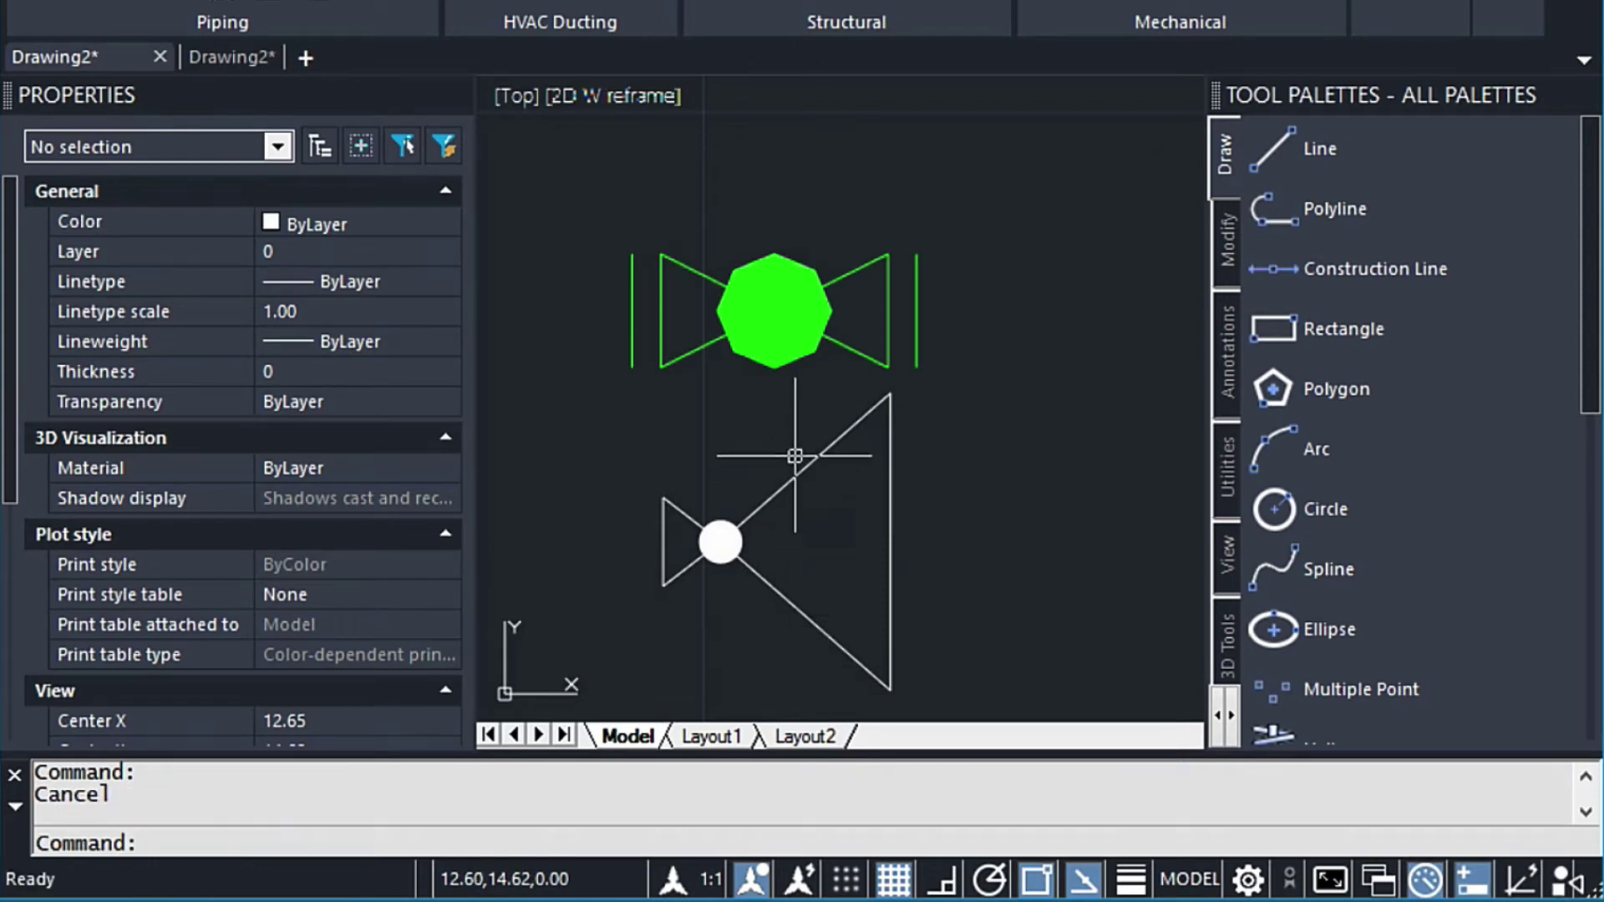
left_click(799, 451)
key("Escape")
left_click(803, 463)
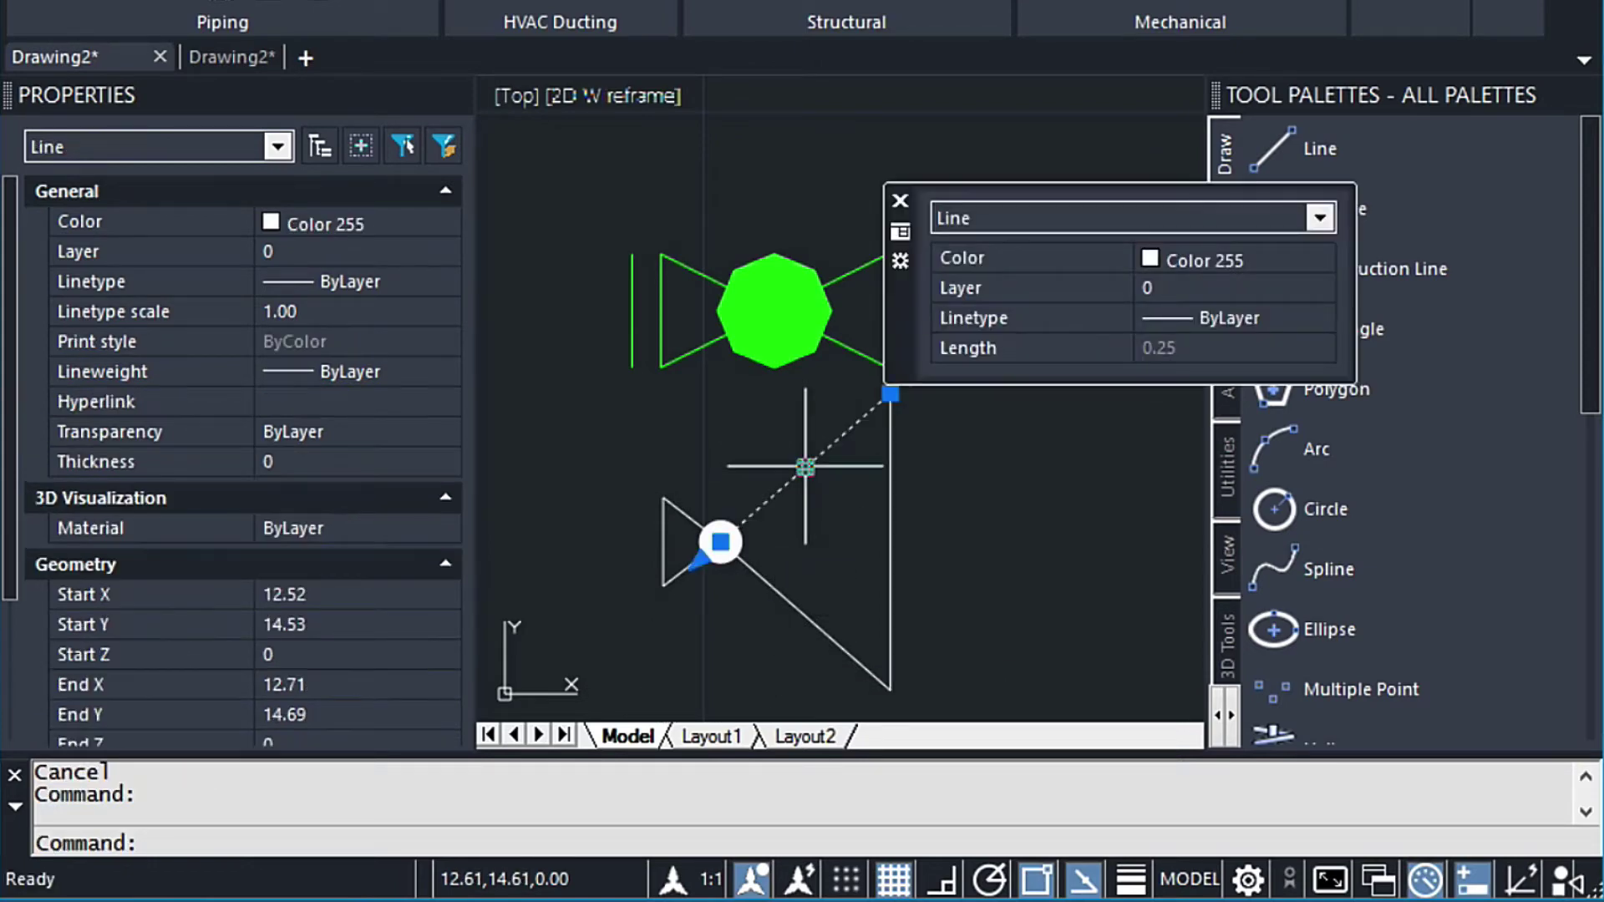
key("Escape")
- Erase the green valve with the E command
middle_click_drag(805, 468, 805, 361)
left_click(886, 170)
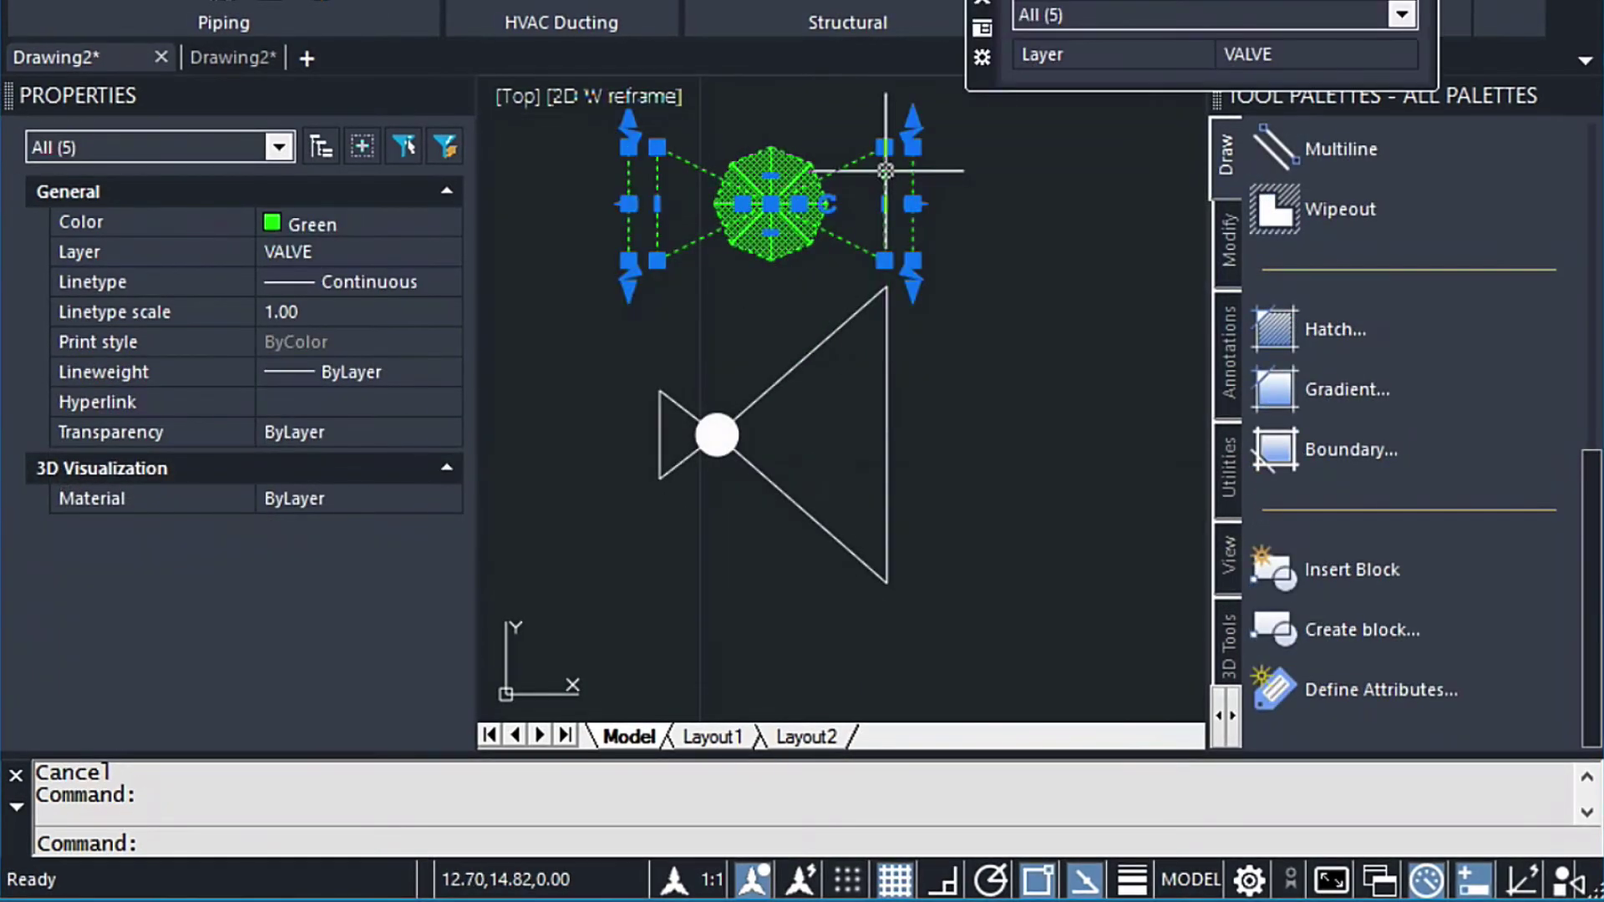
type("E")
key("Return")
key("Escape")
- Zoom window around the white valve and nudge the view to centre it
type("Z")
key("Return")
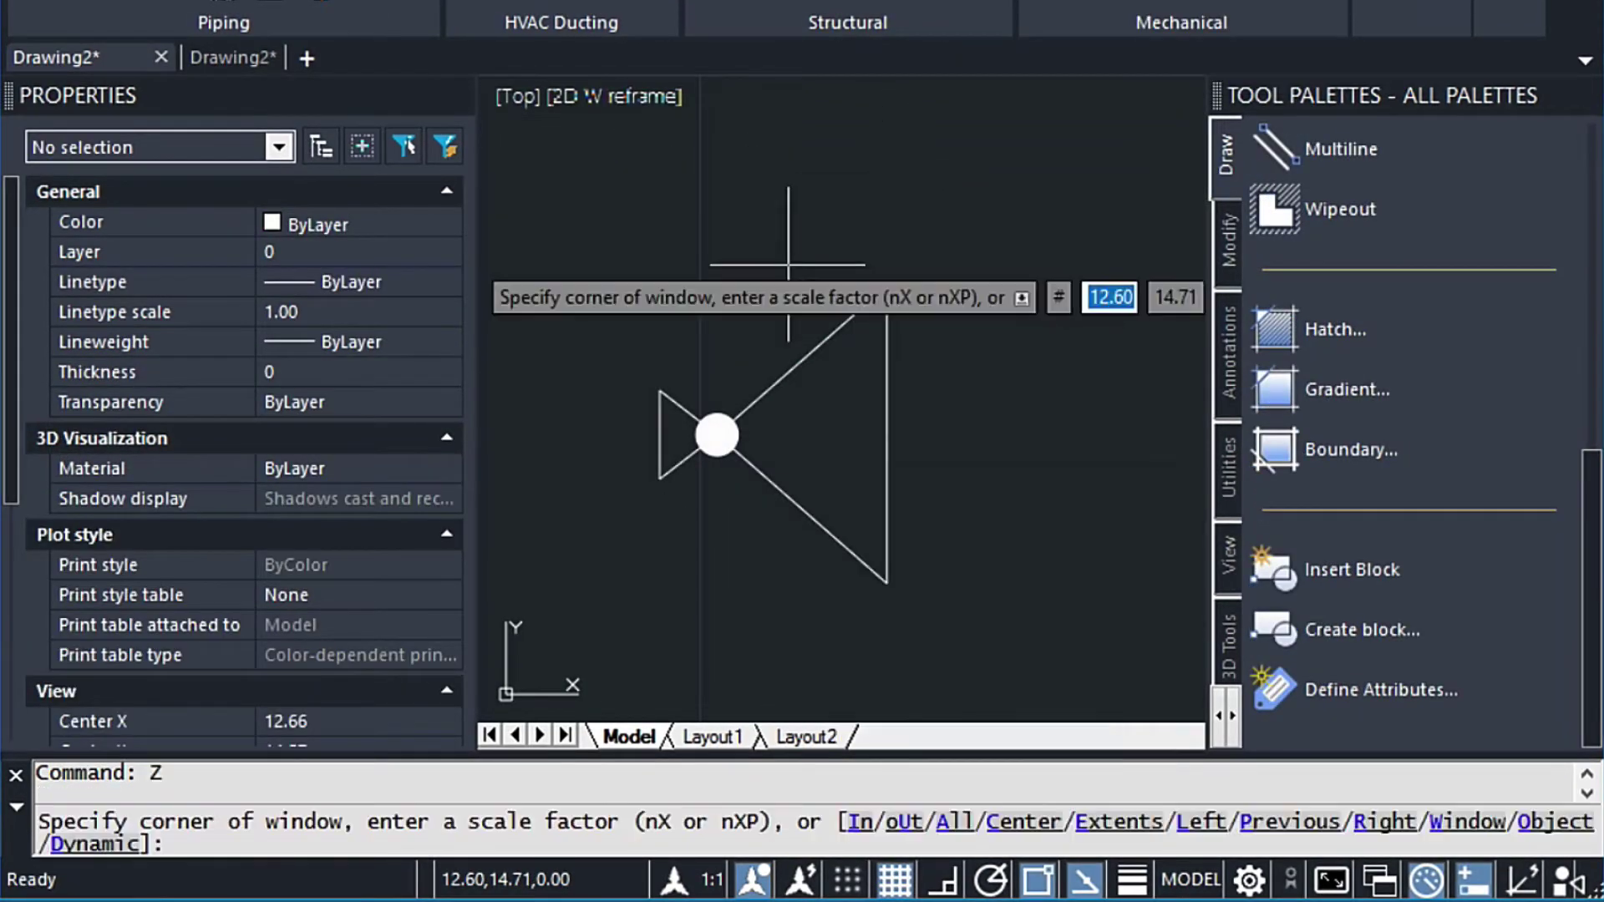
left_click(628, 265)
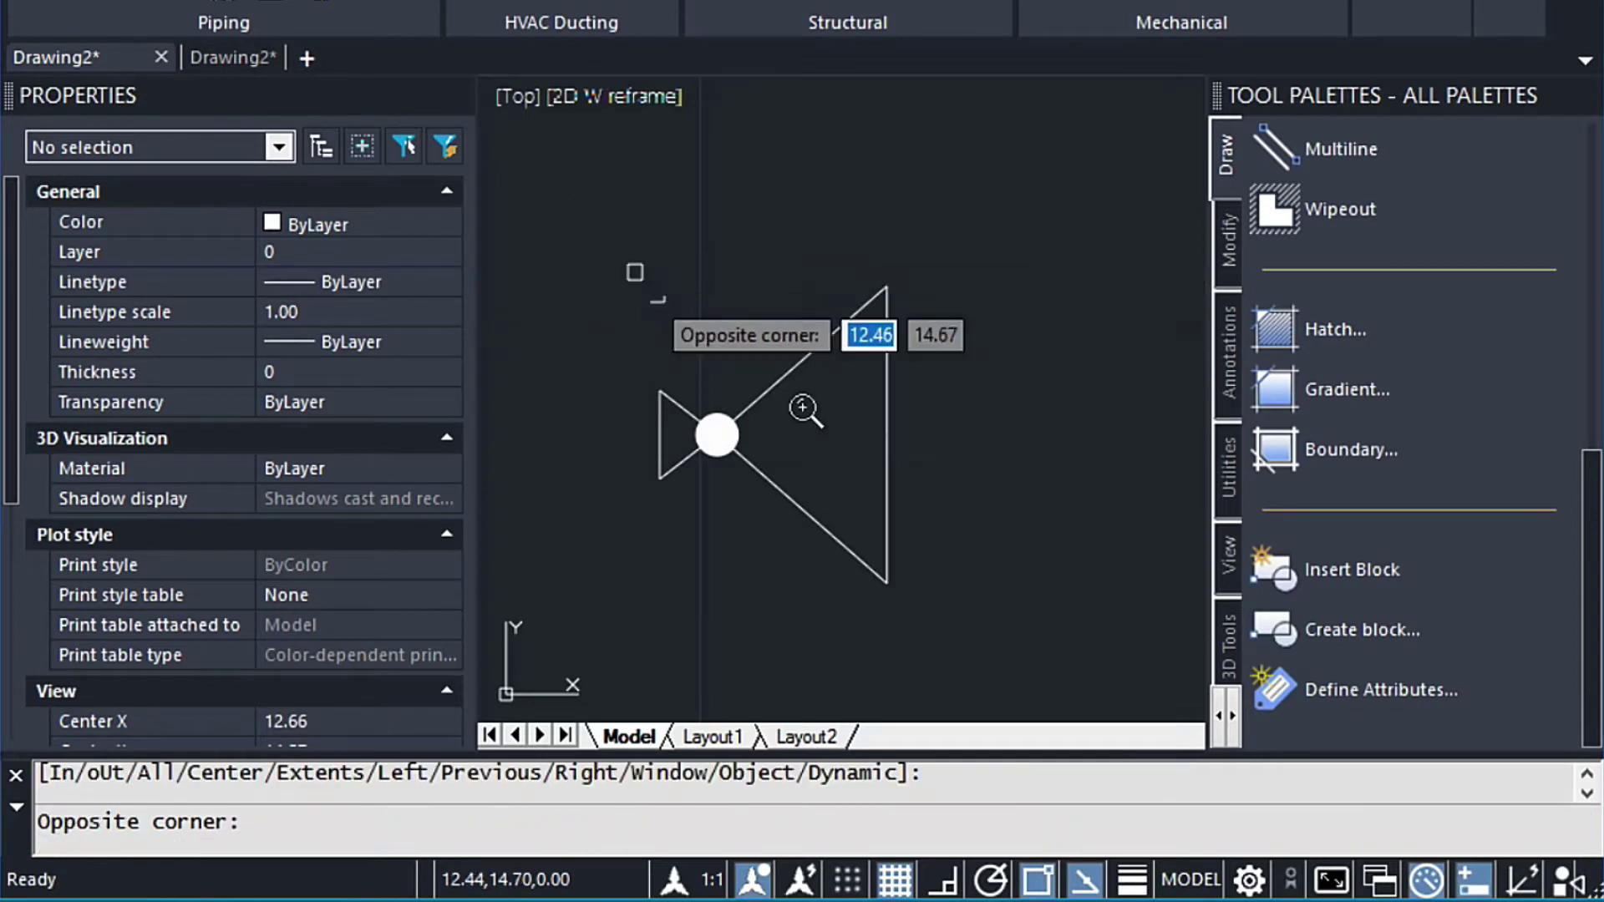
left_click(899, 592)
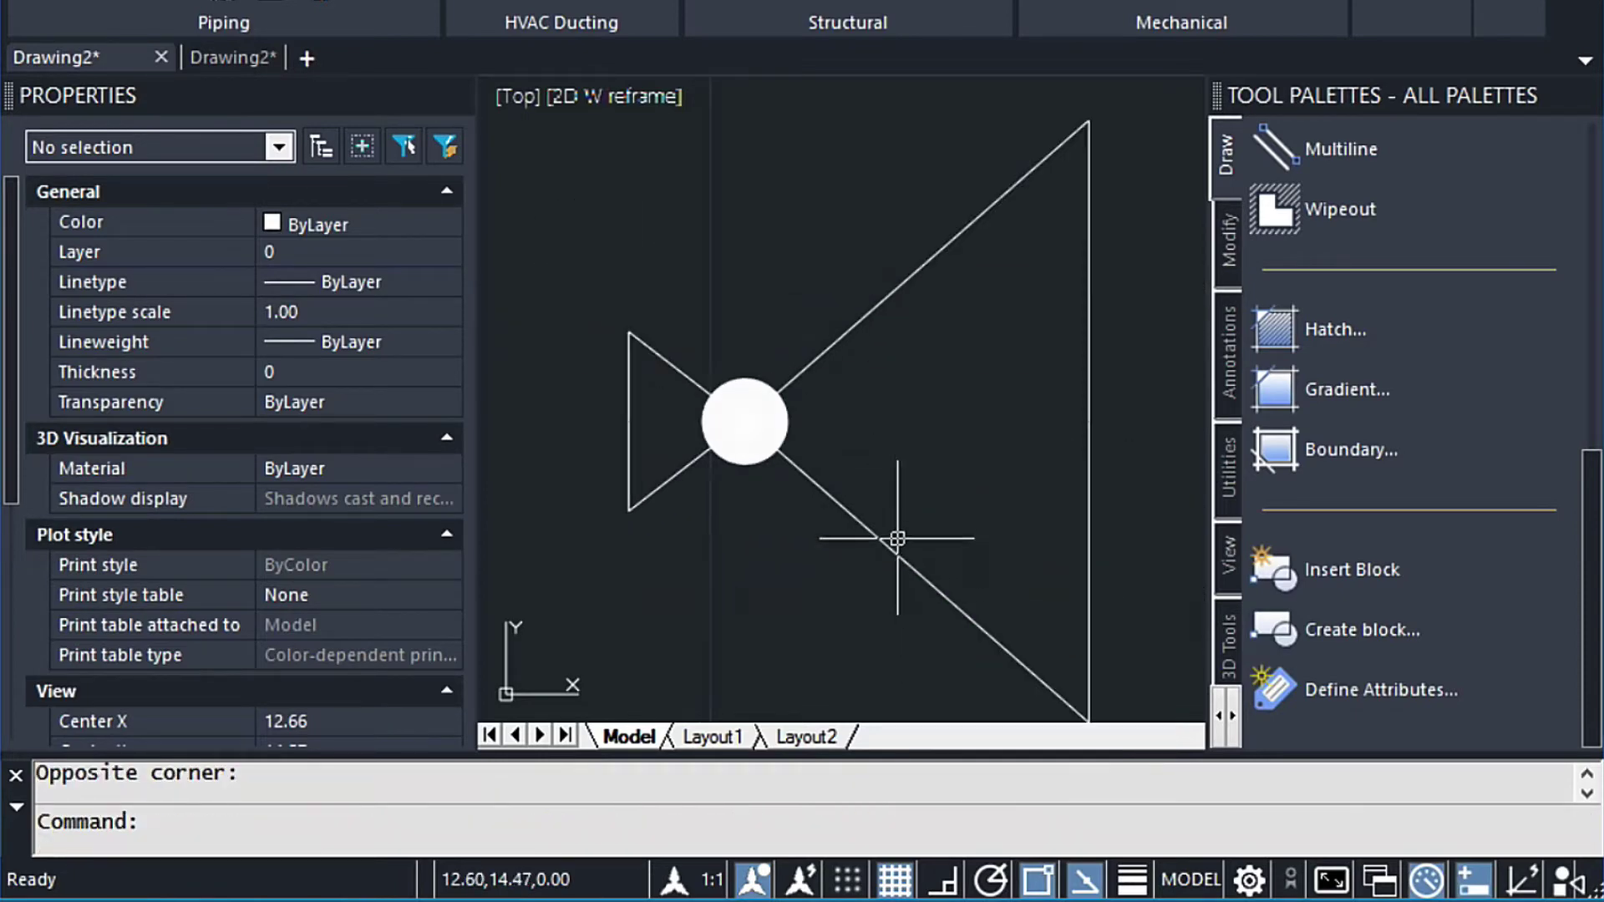
middle_click_drag(1158, 645, 1149, 629)
key("Escape")
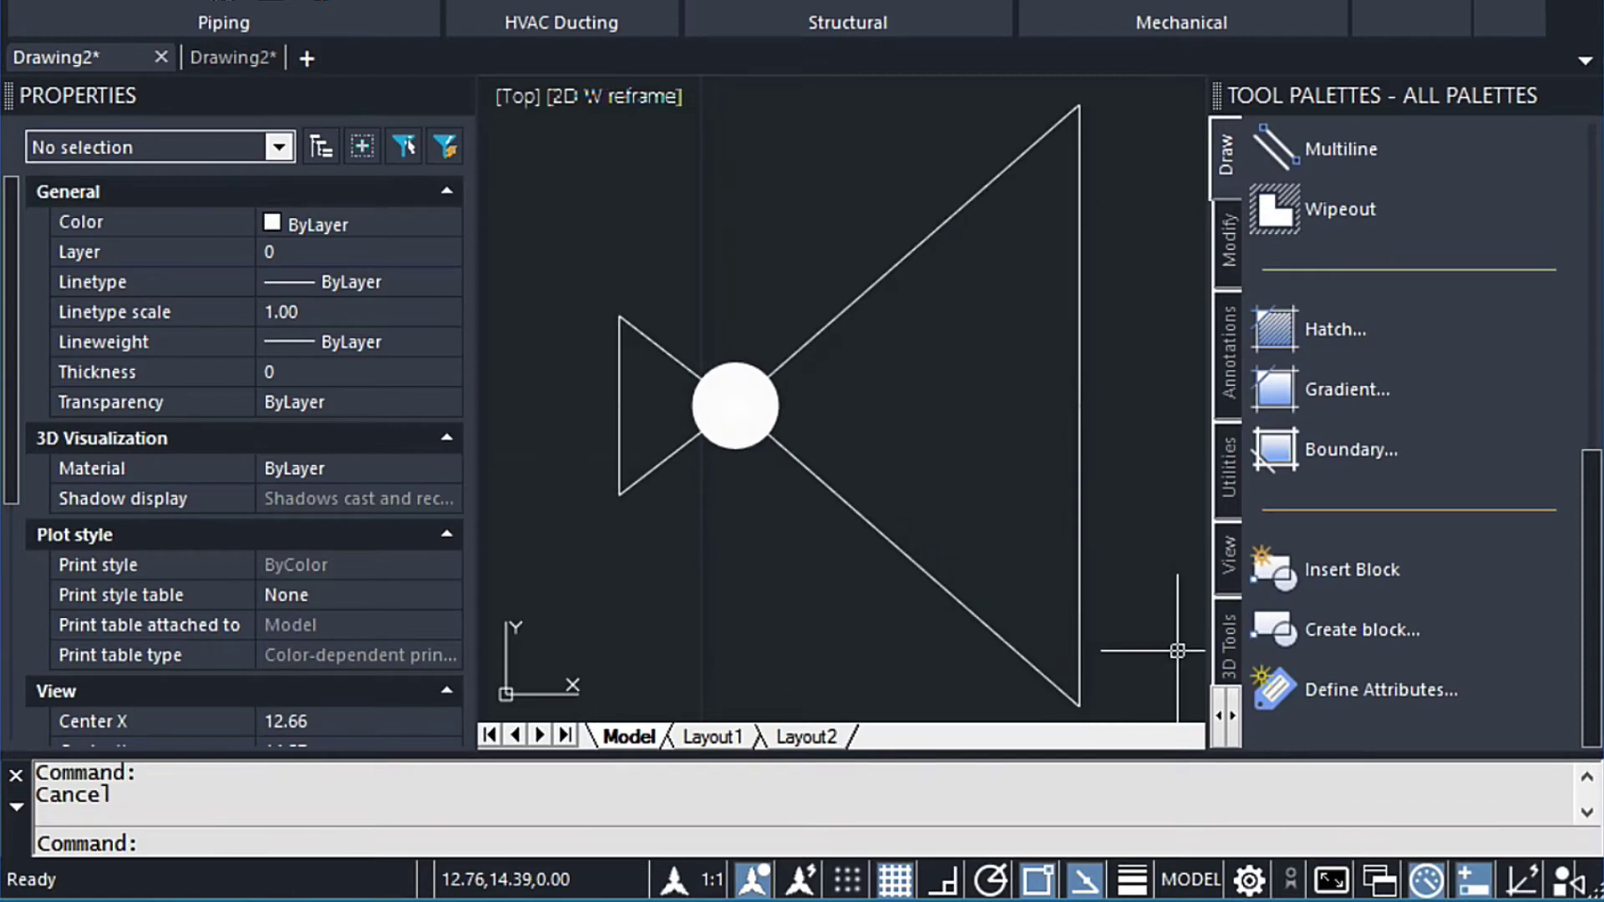
- Run MSLIDE to start making a slide of the current view
type("MSLIDE")
key("Return")
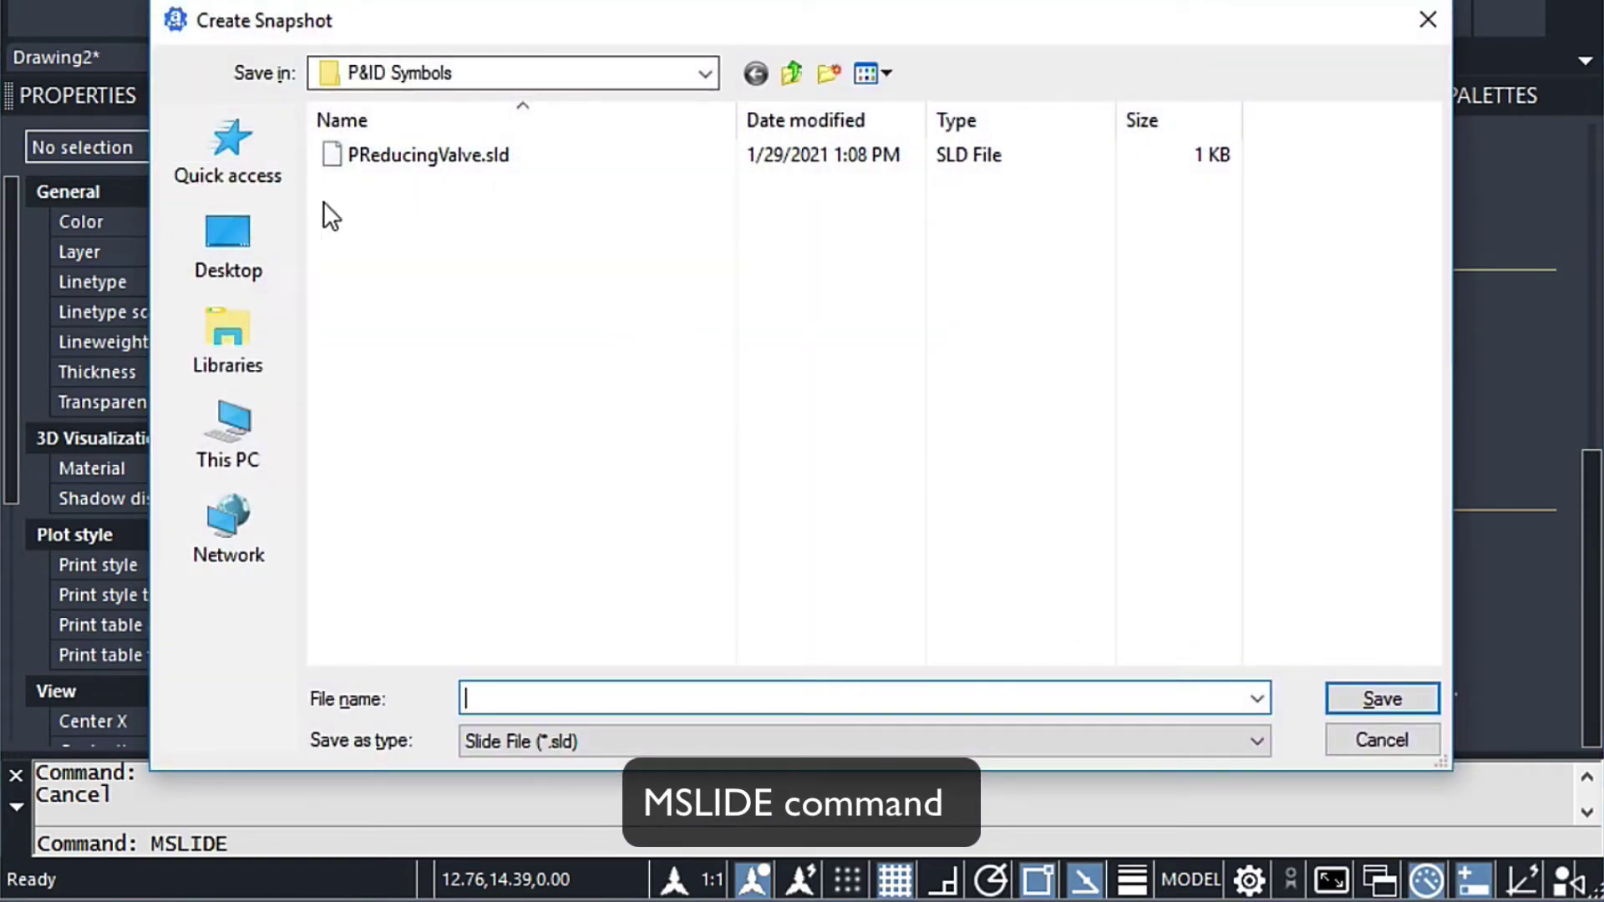
- Save the slide as PReducingValve.sld in P&ID Symbols, replacing the existing file
left_click(706, 73)
left_click(707, 73)
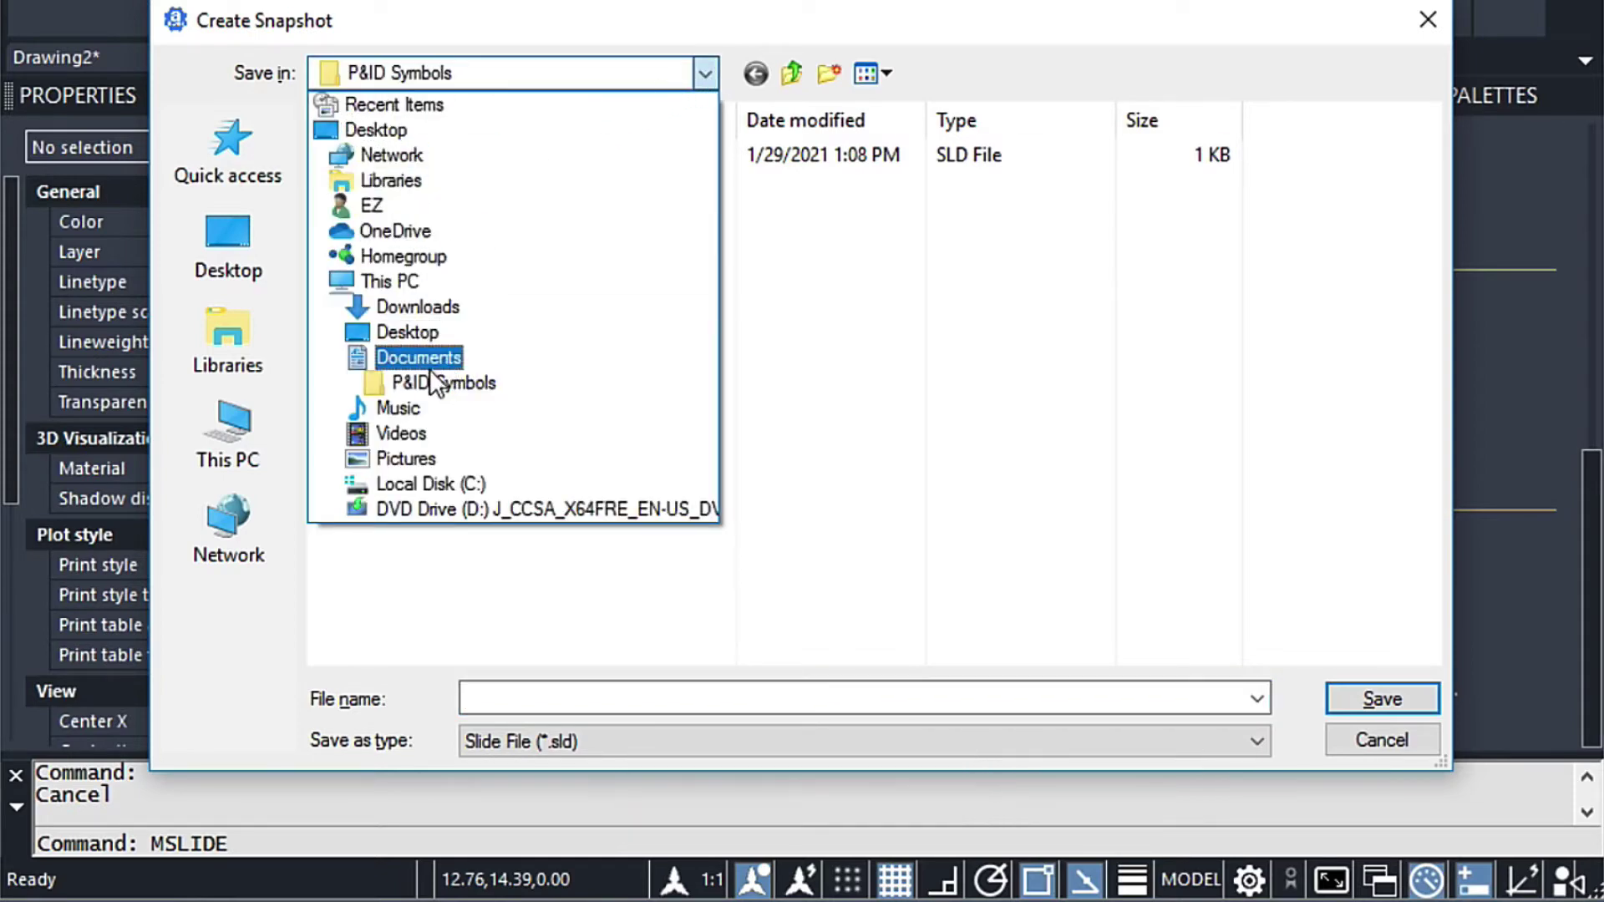
left_click(837, 343)
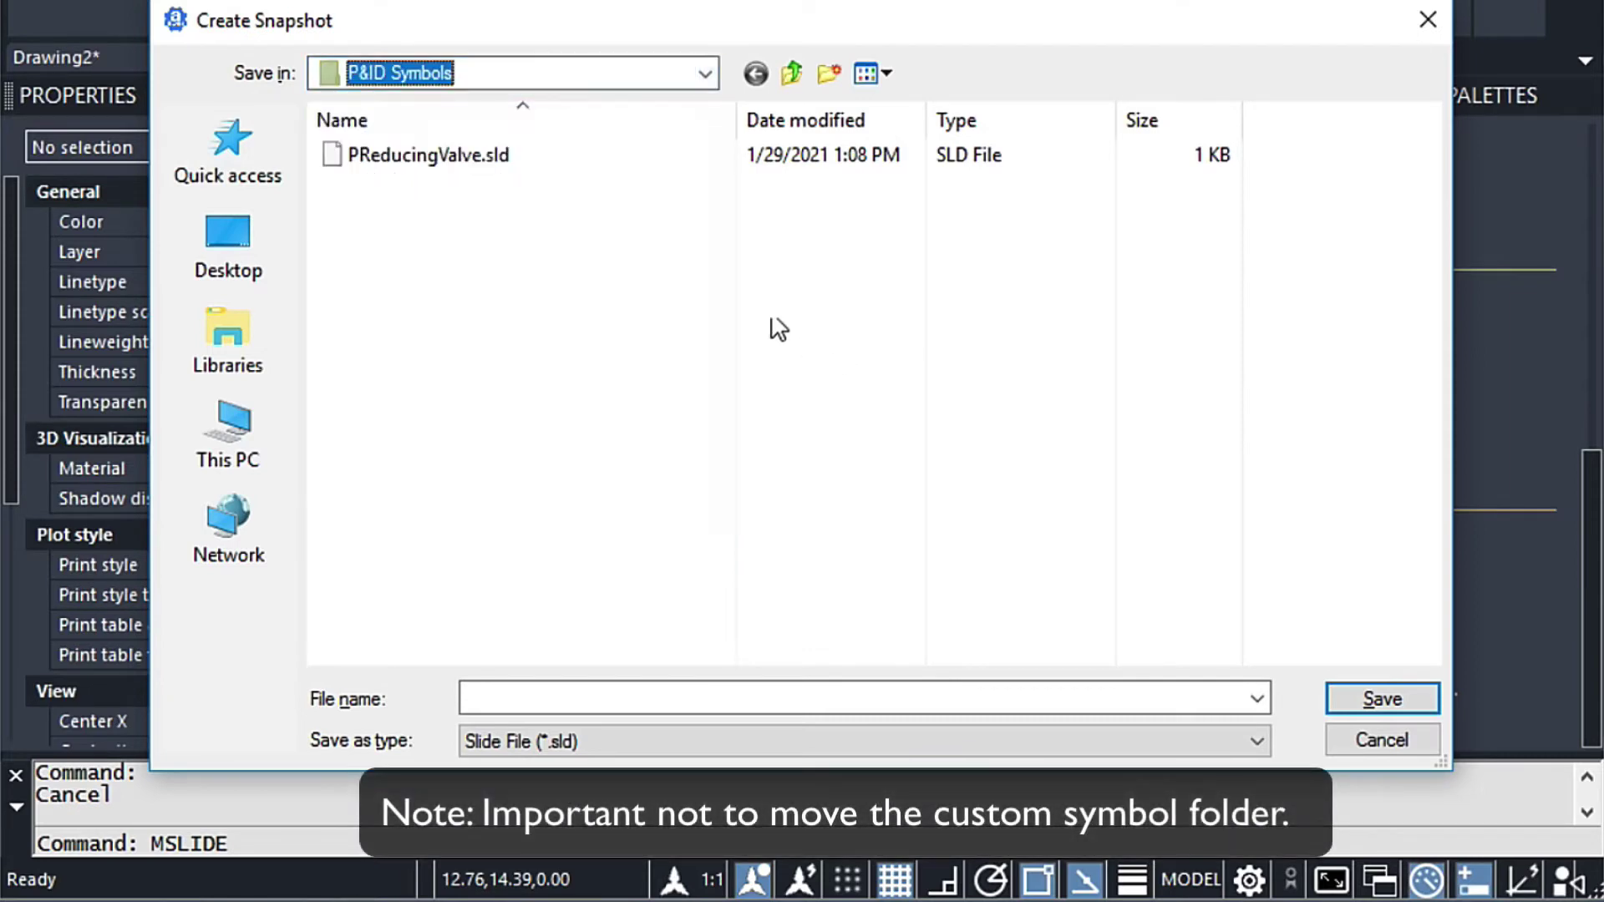
double_click(421, 159)
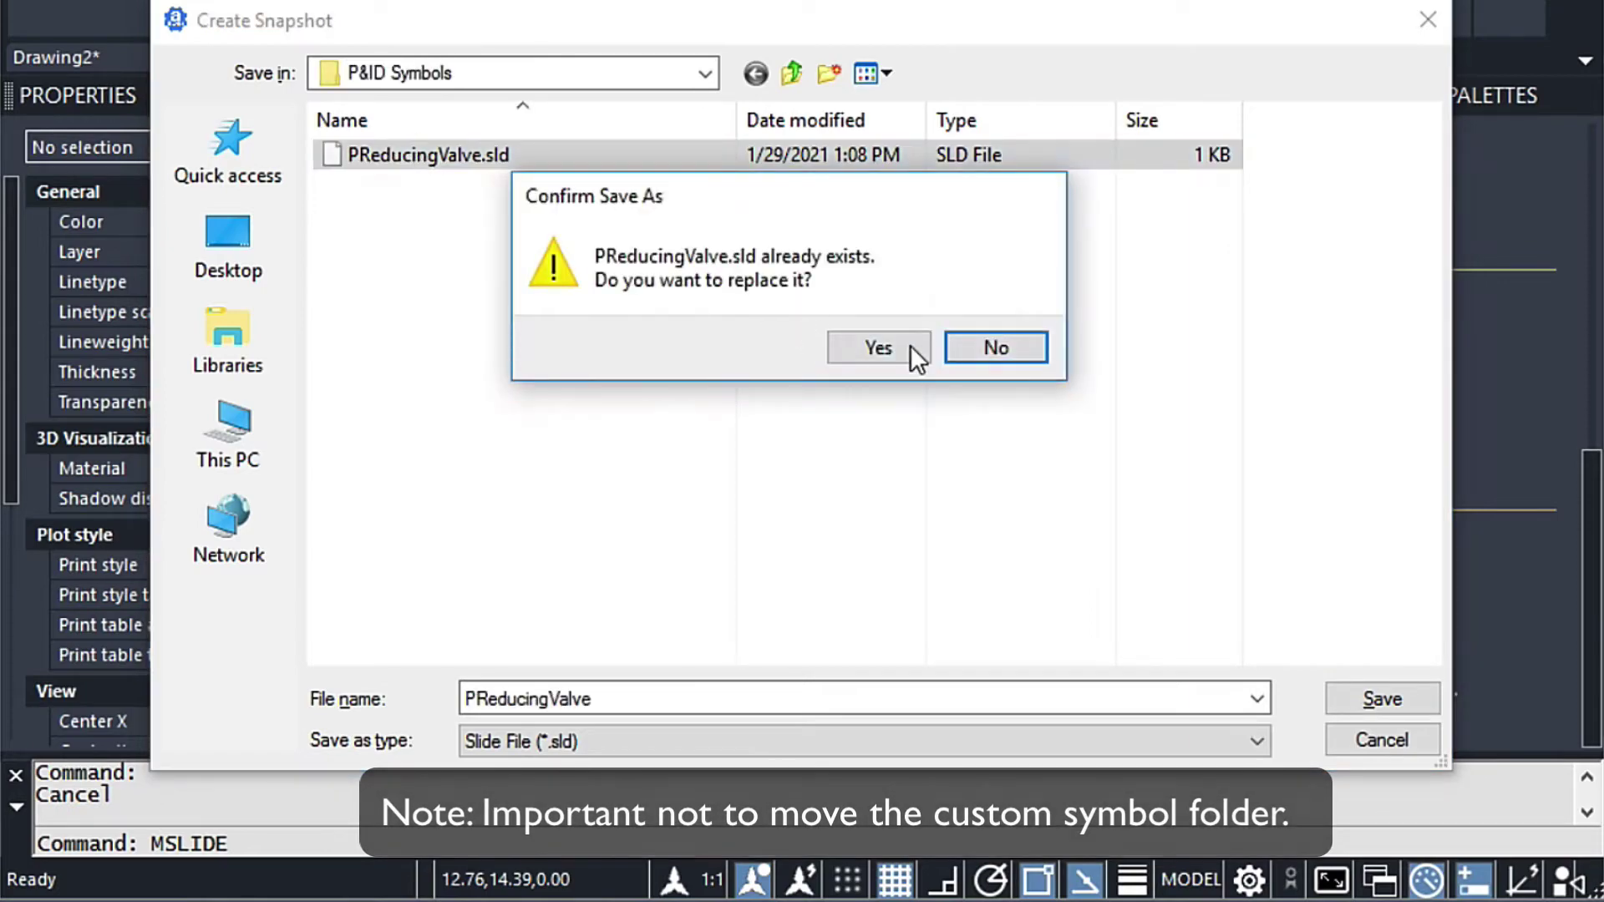
left_click(879, 347)
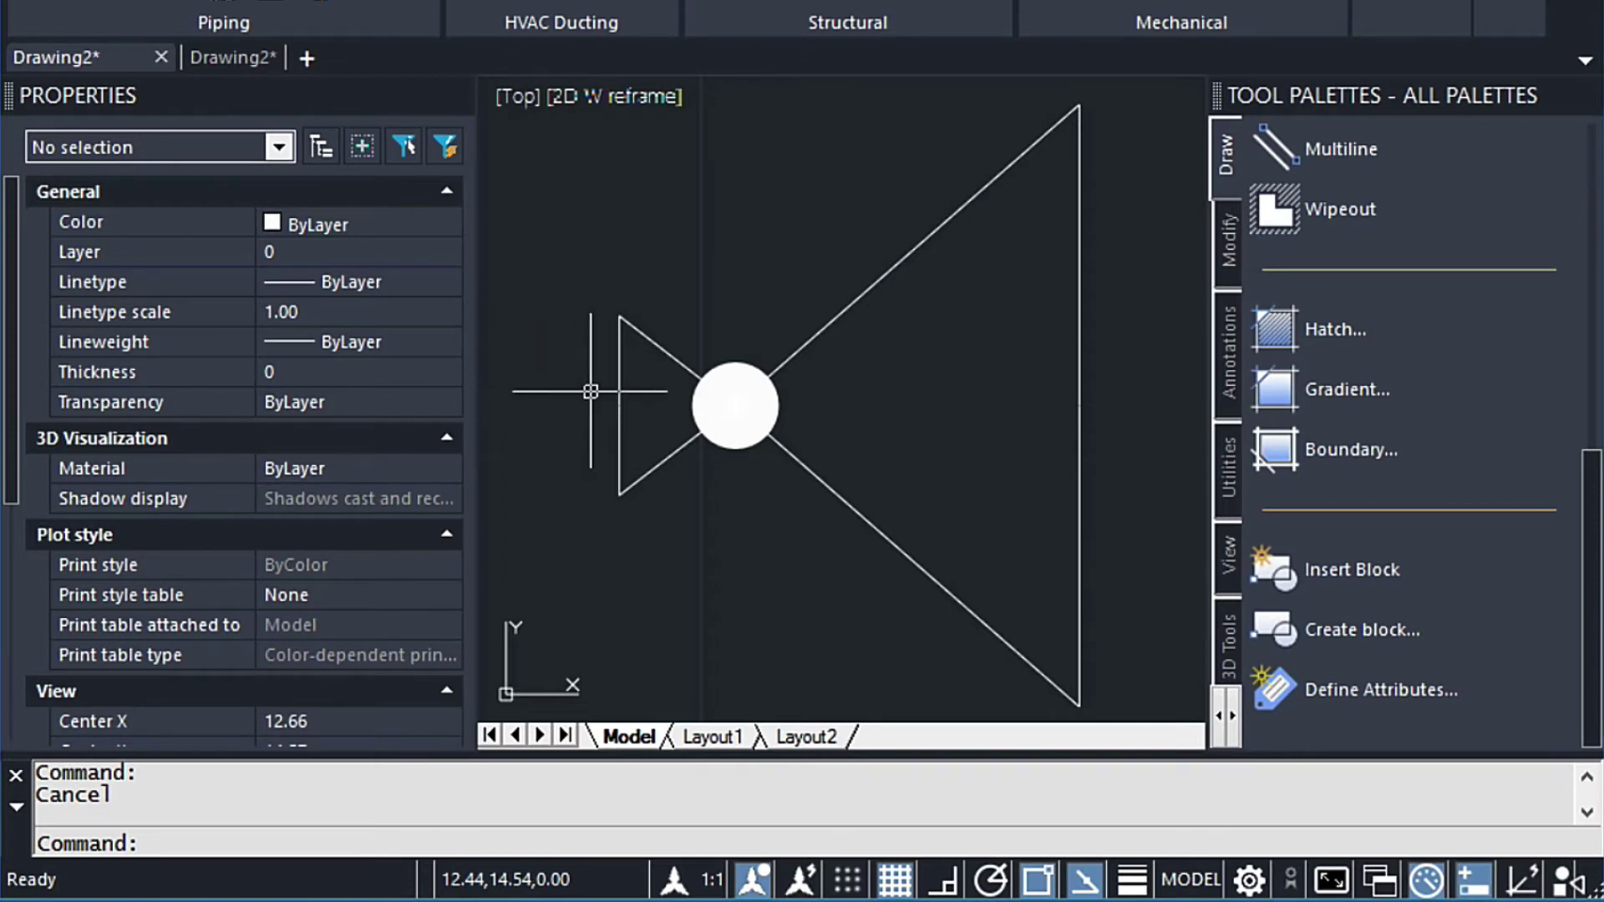
- Draw a horizontal line from the small triangle's left edge to the large triangle's vertical edge
type("L")
key("Return")
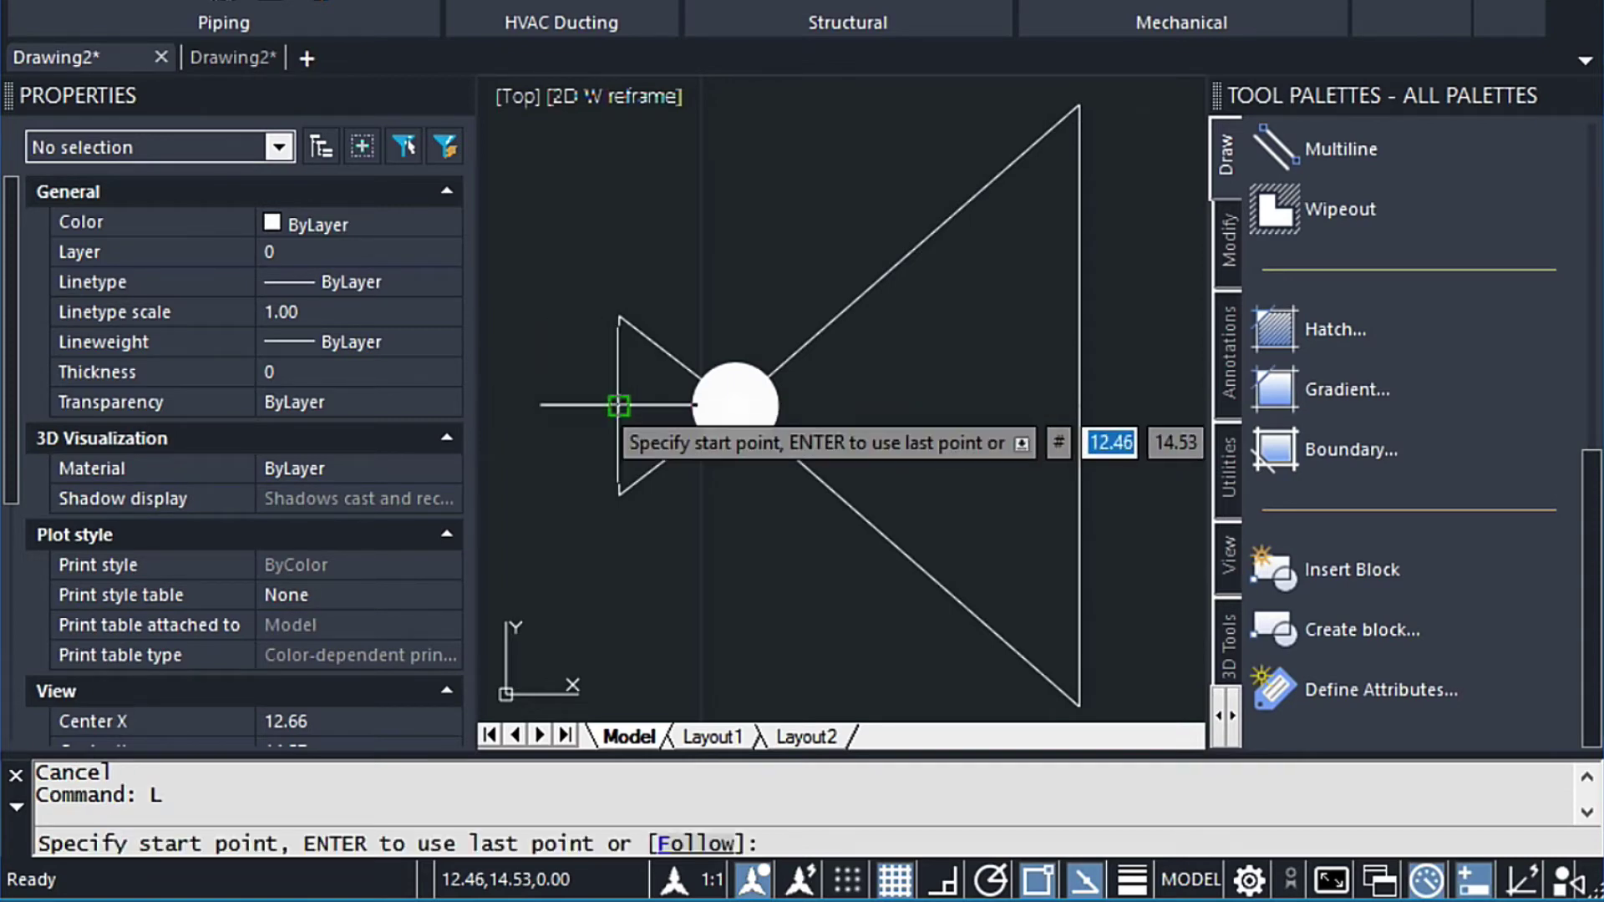
left_click(619, 407)
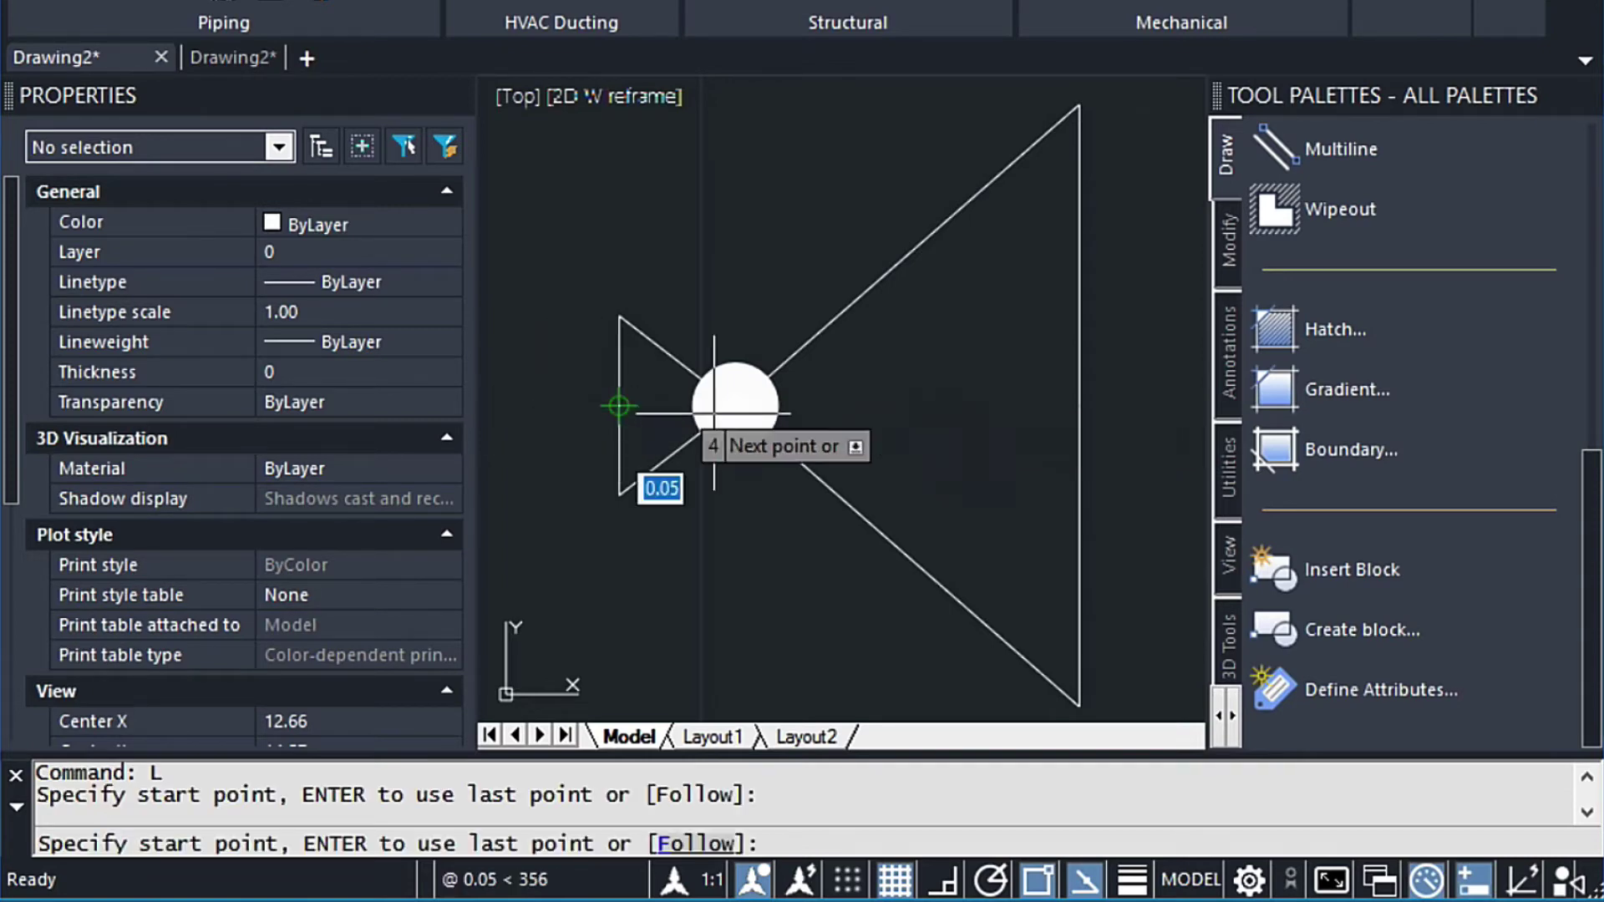
left_click(1079, 405)
key("Escape")
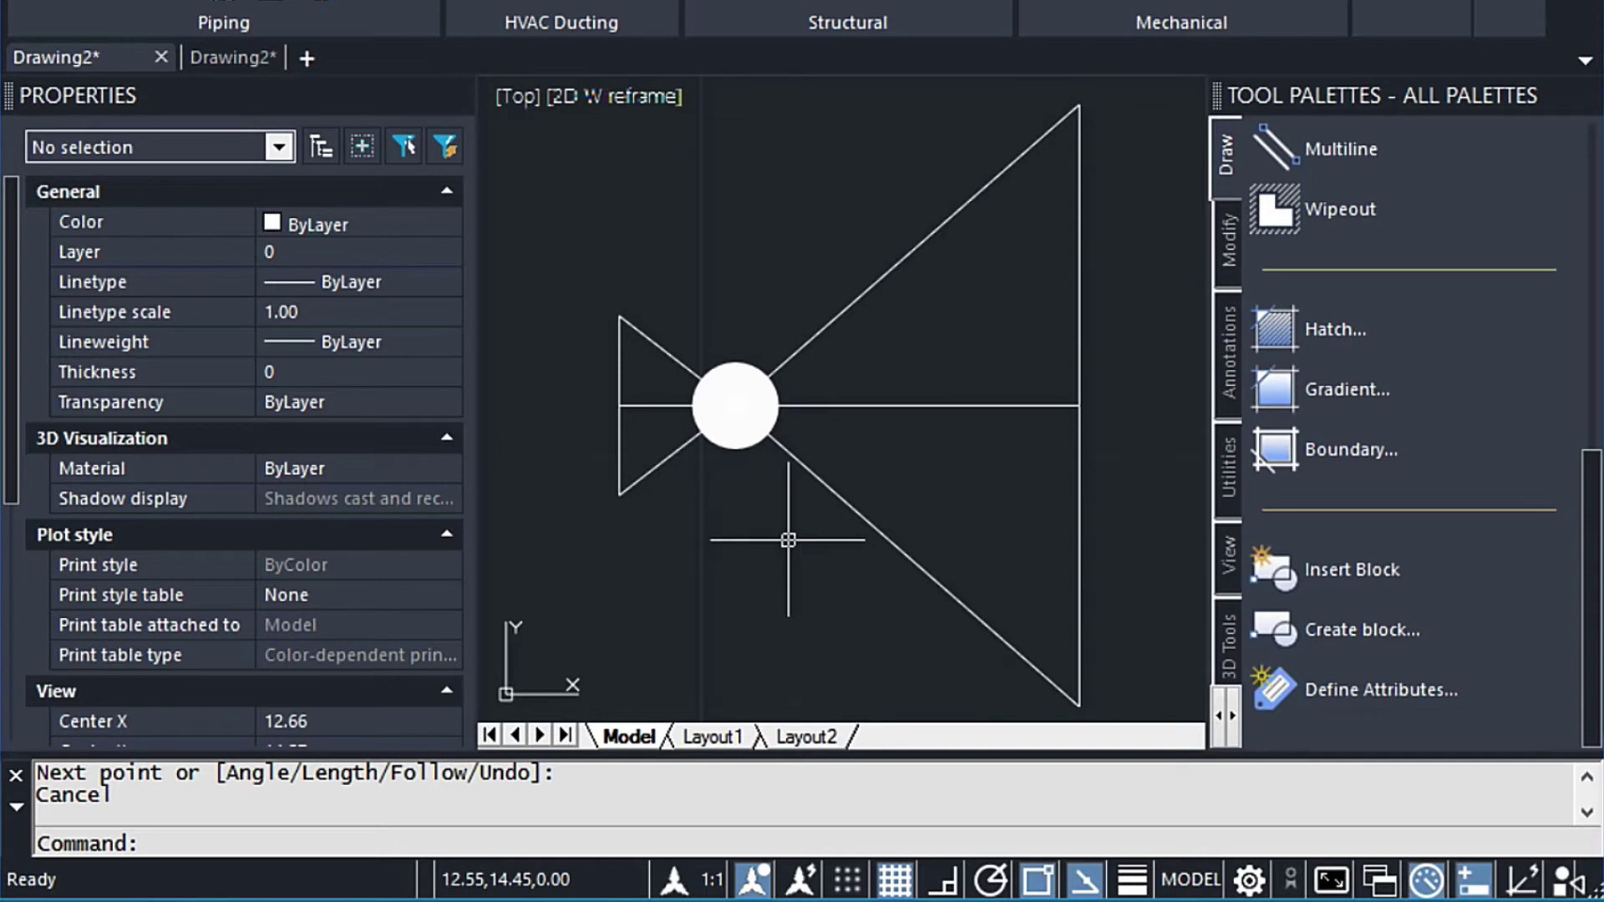
- Start a write-block with base point at the line's midpoint (12.58, 14.53) and Inches insert units
type("WB")
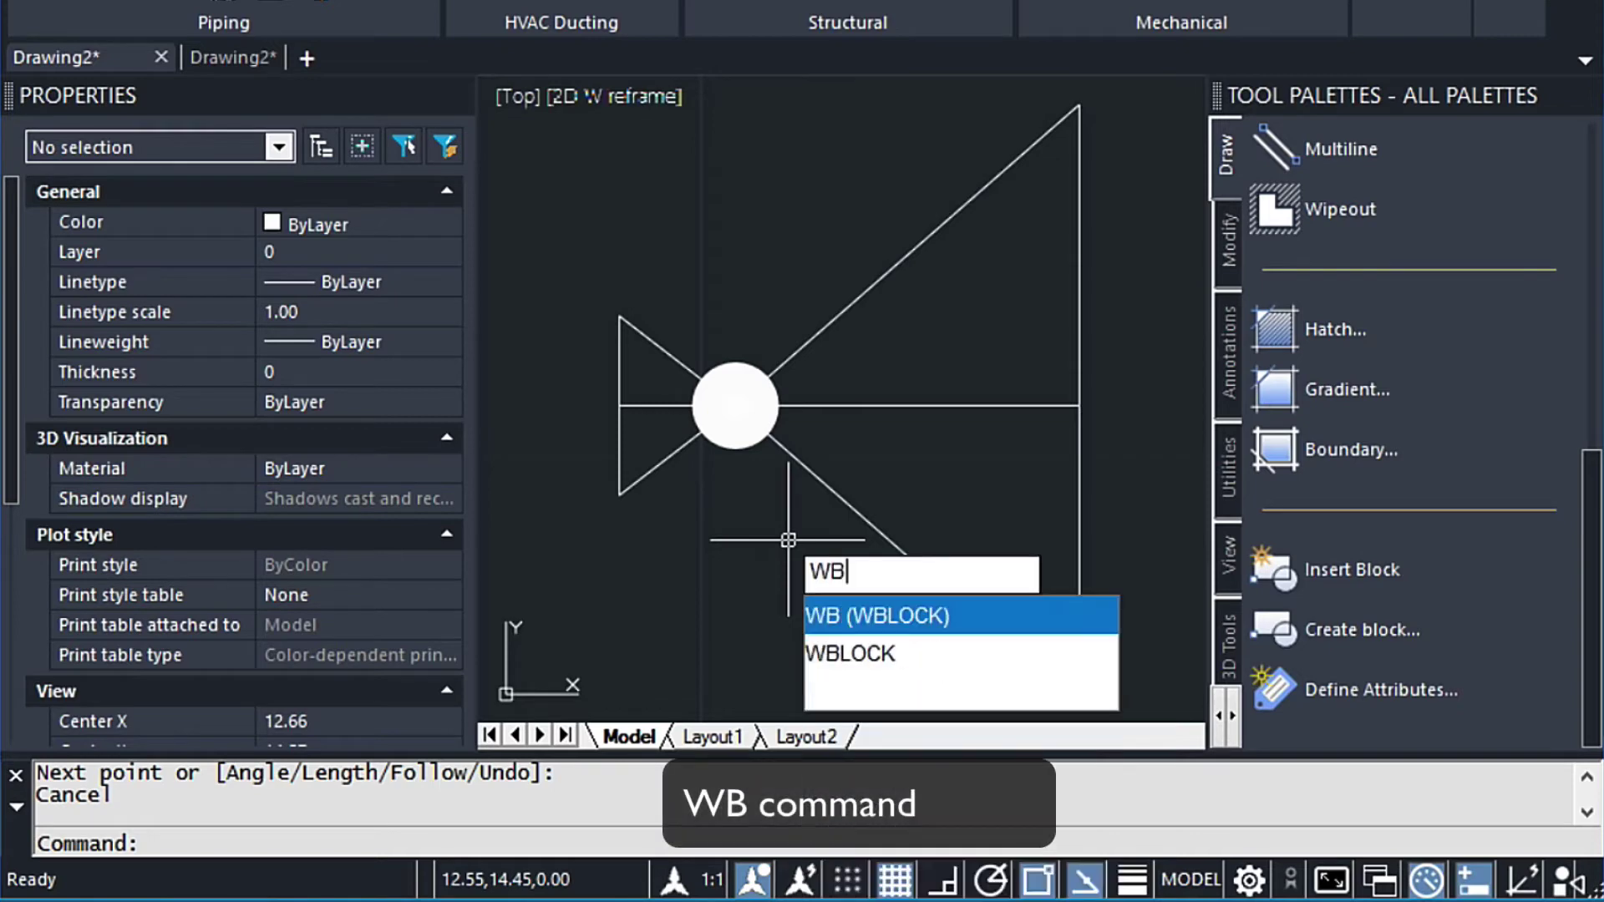
key("Return")
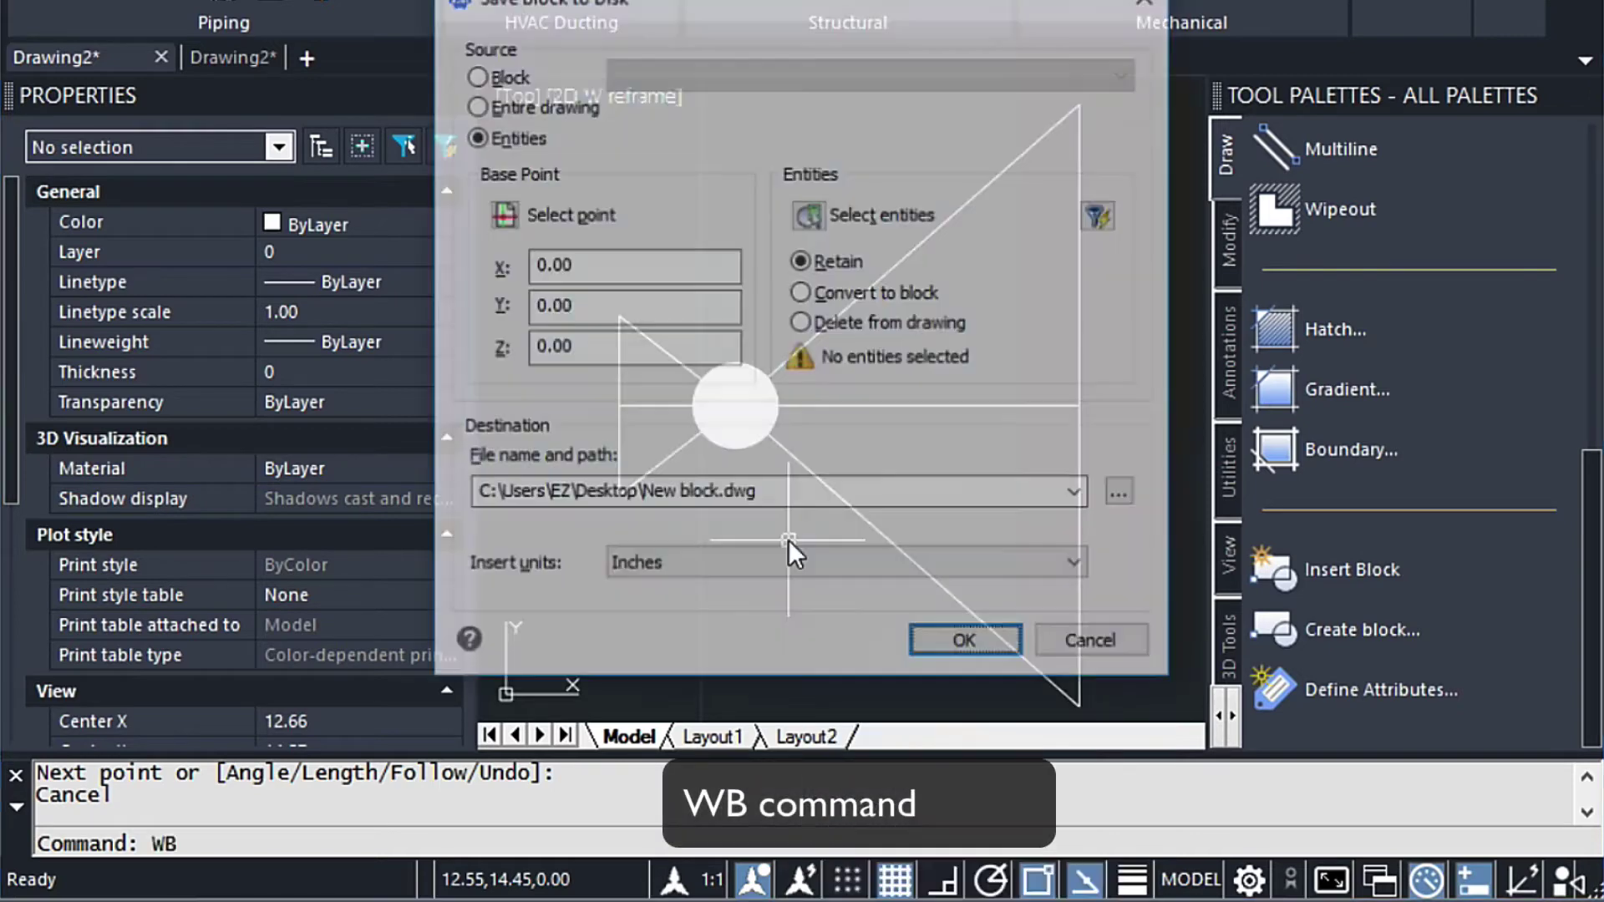
left_click(500, 215)
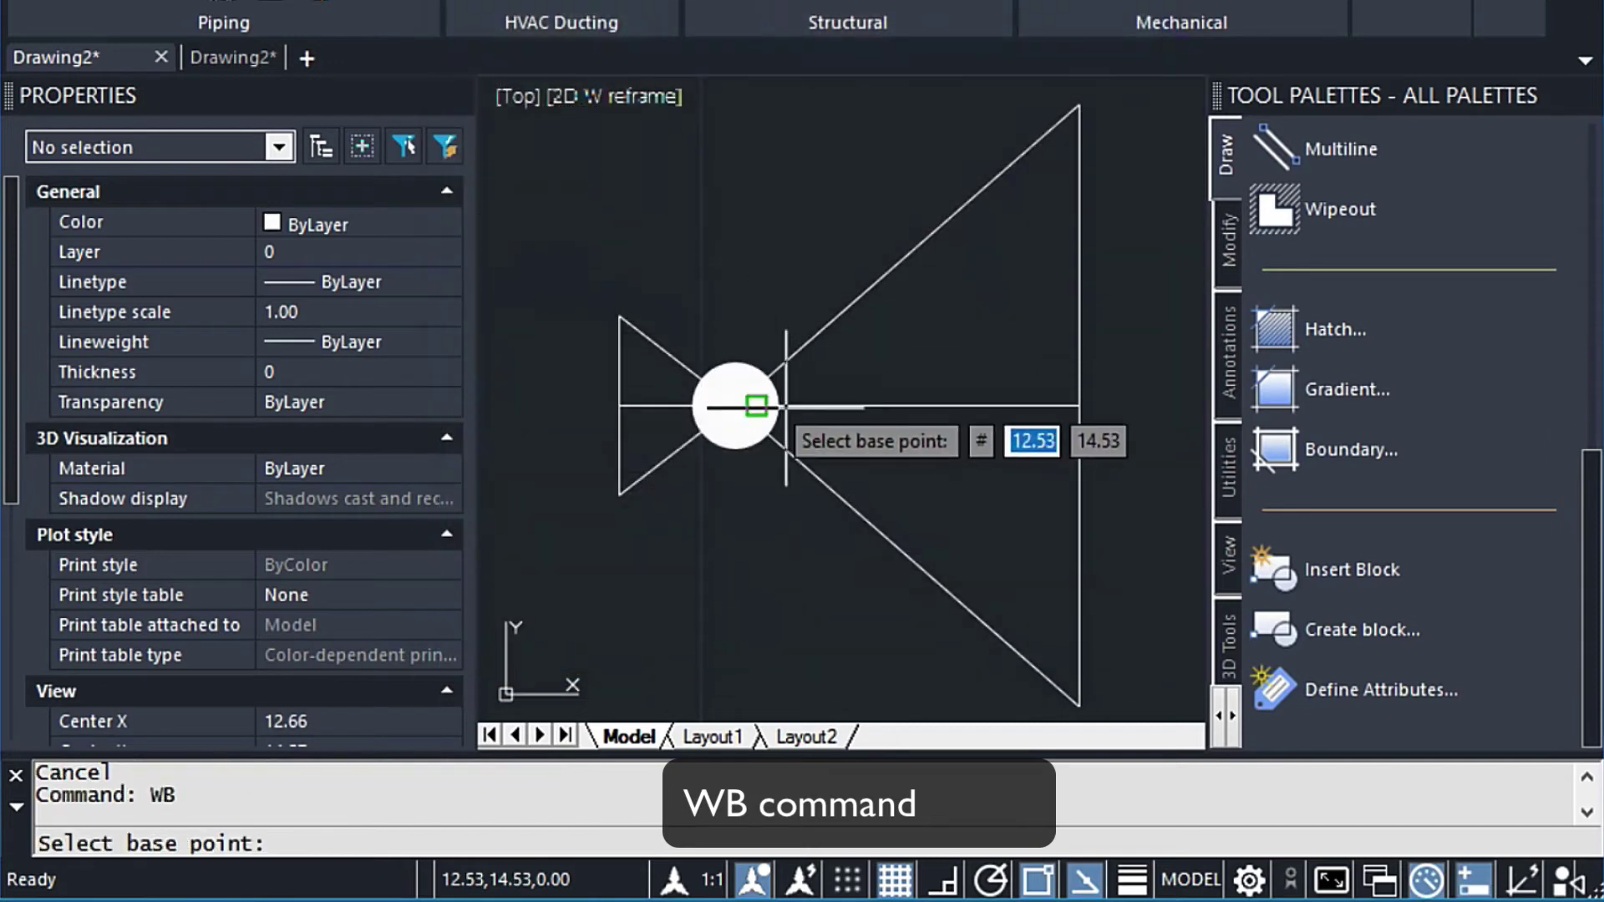
left_click(849, 408)
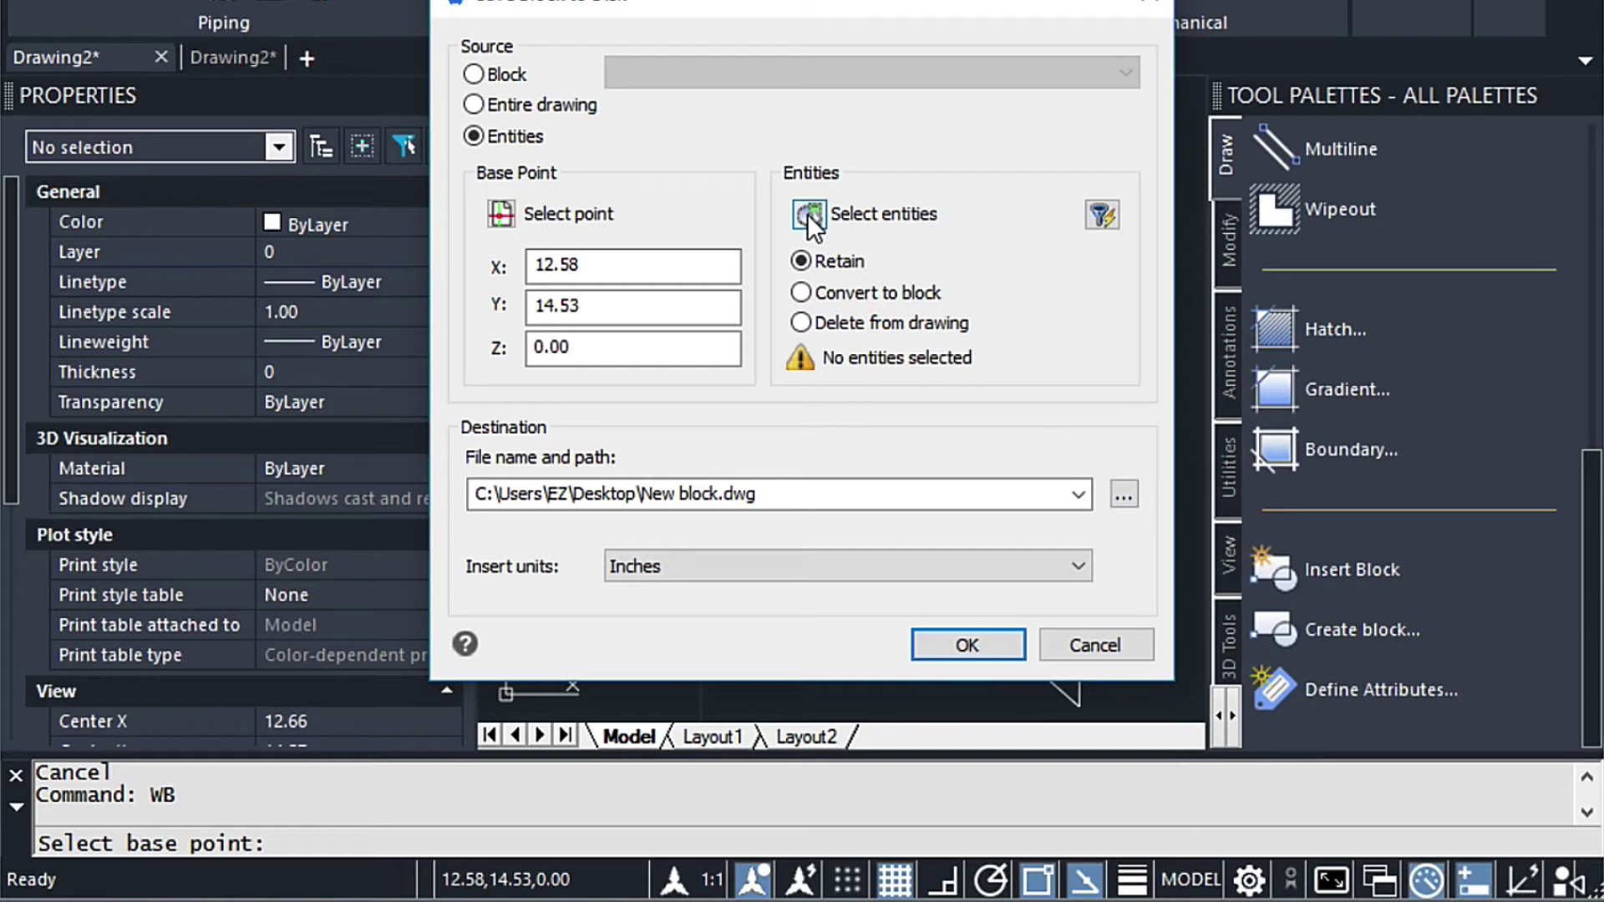
left_click(758, 567)
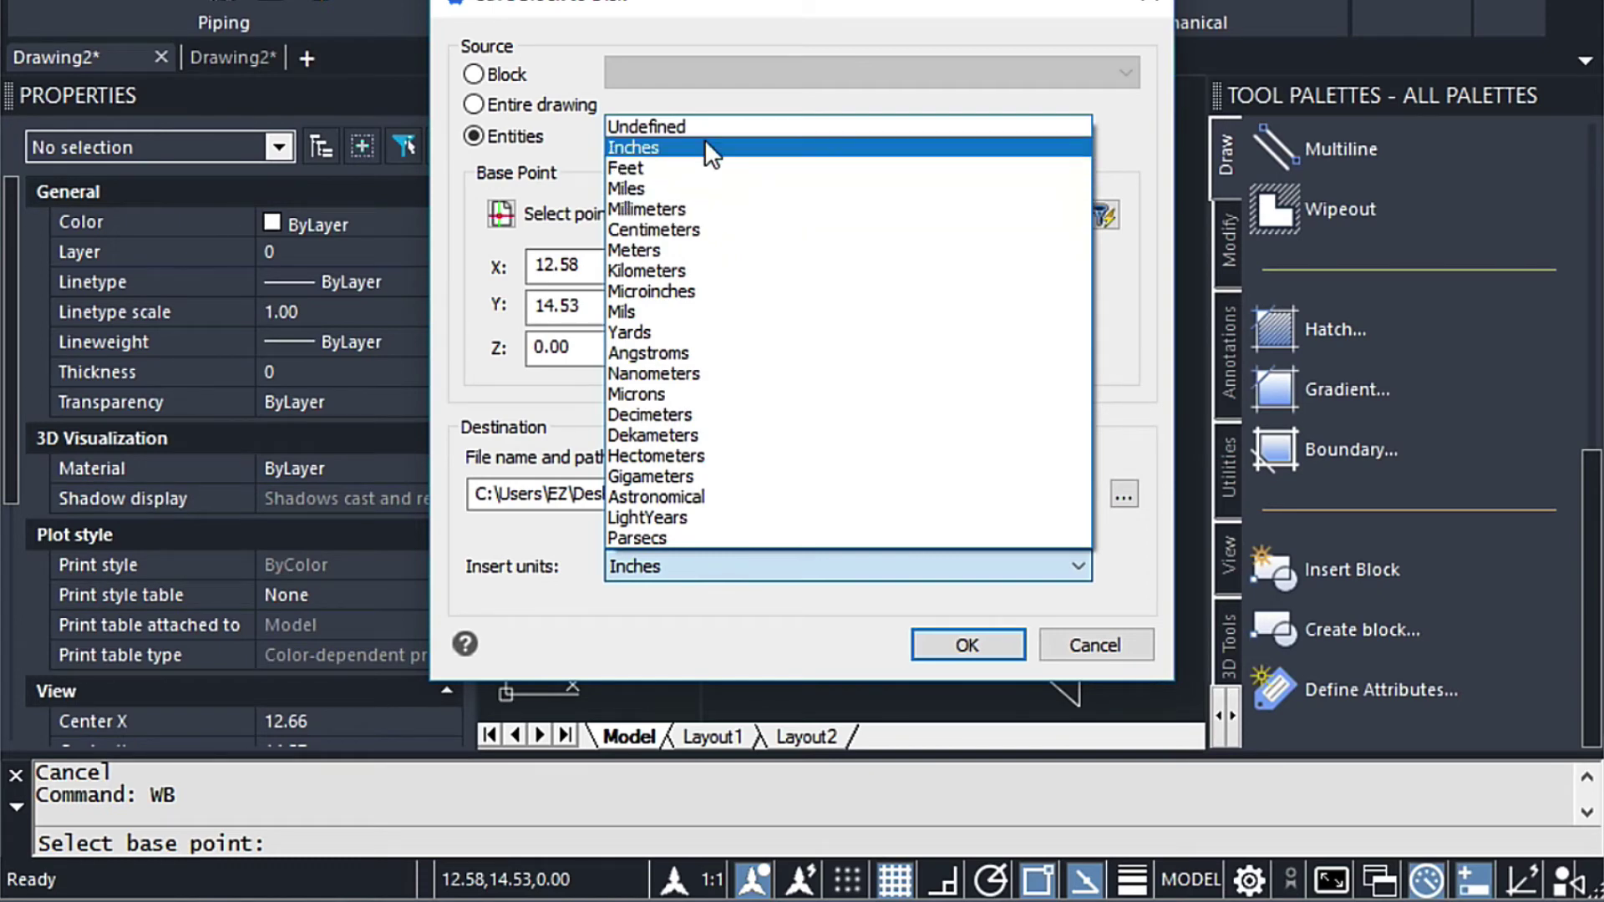
left_click(705, 147)
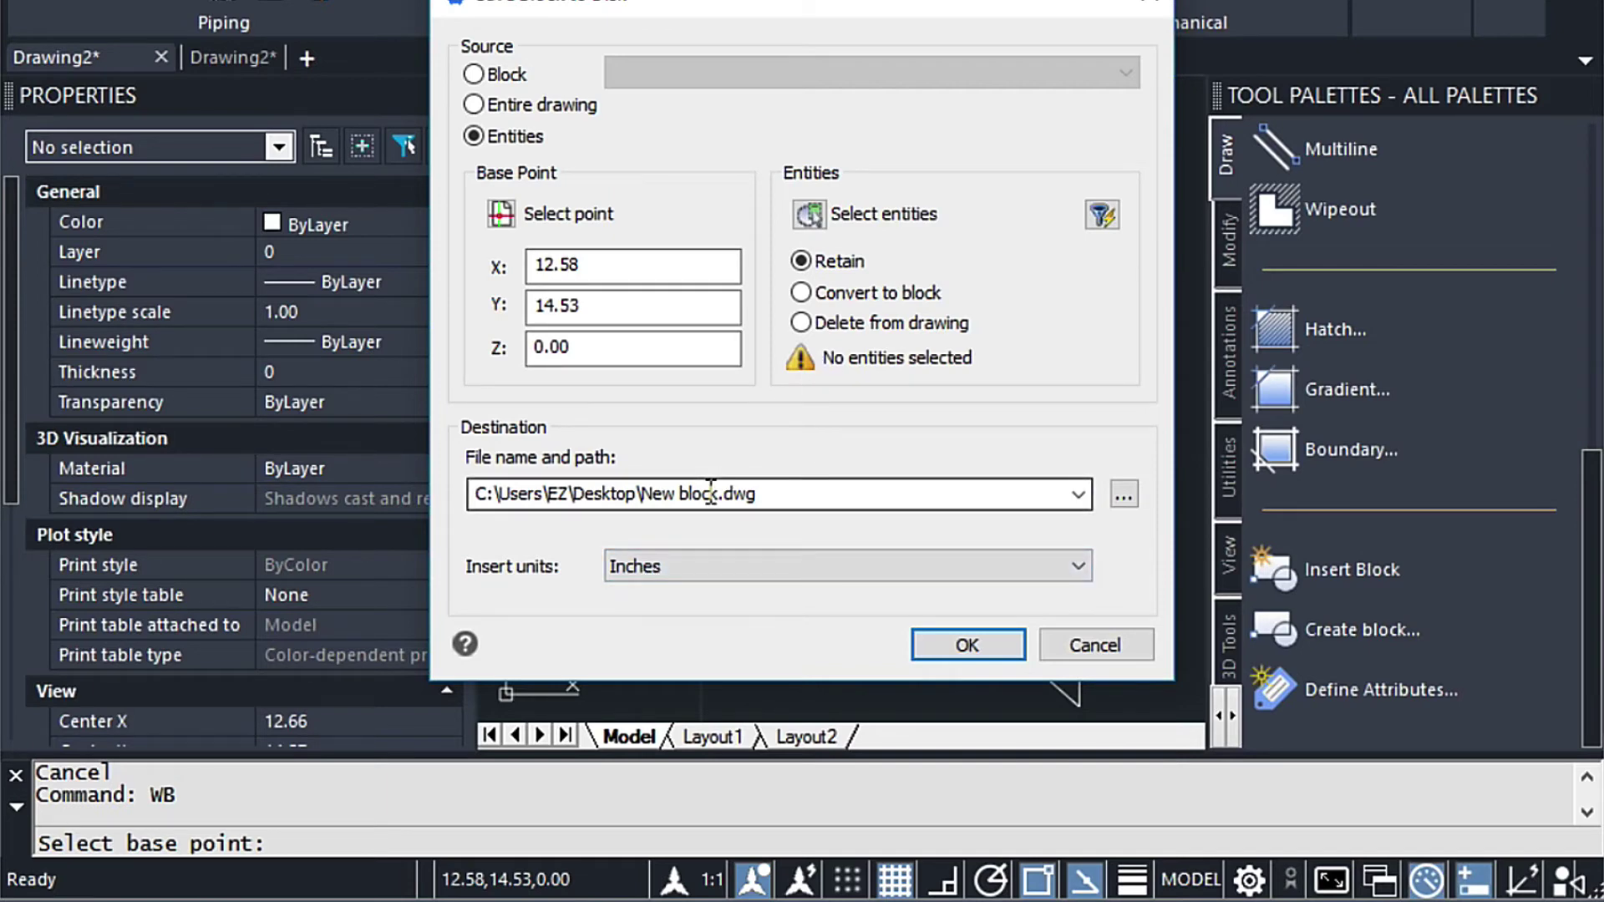
- Select all nine valve entities as the block's source with crossing windows
left_click(804, 217)
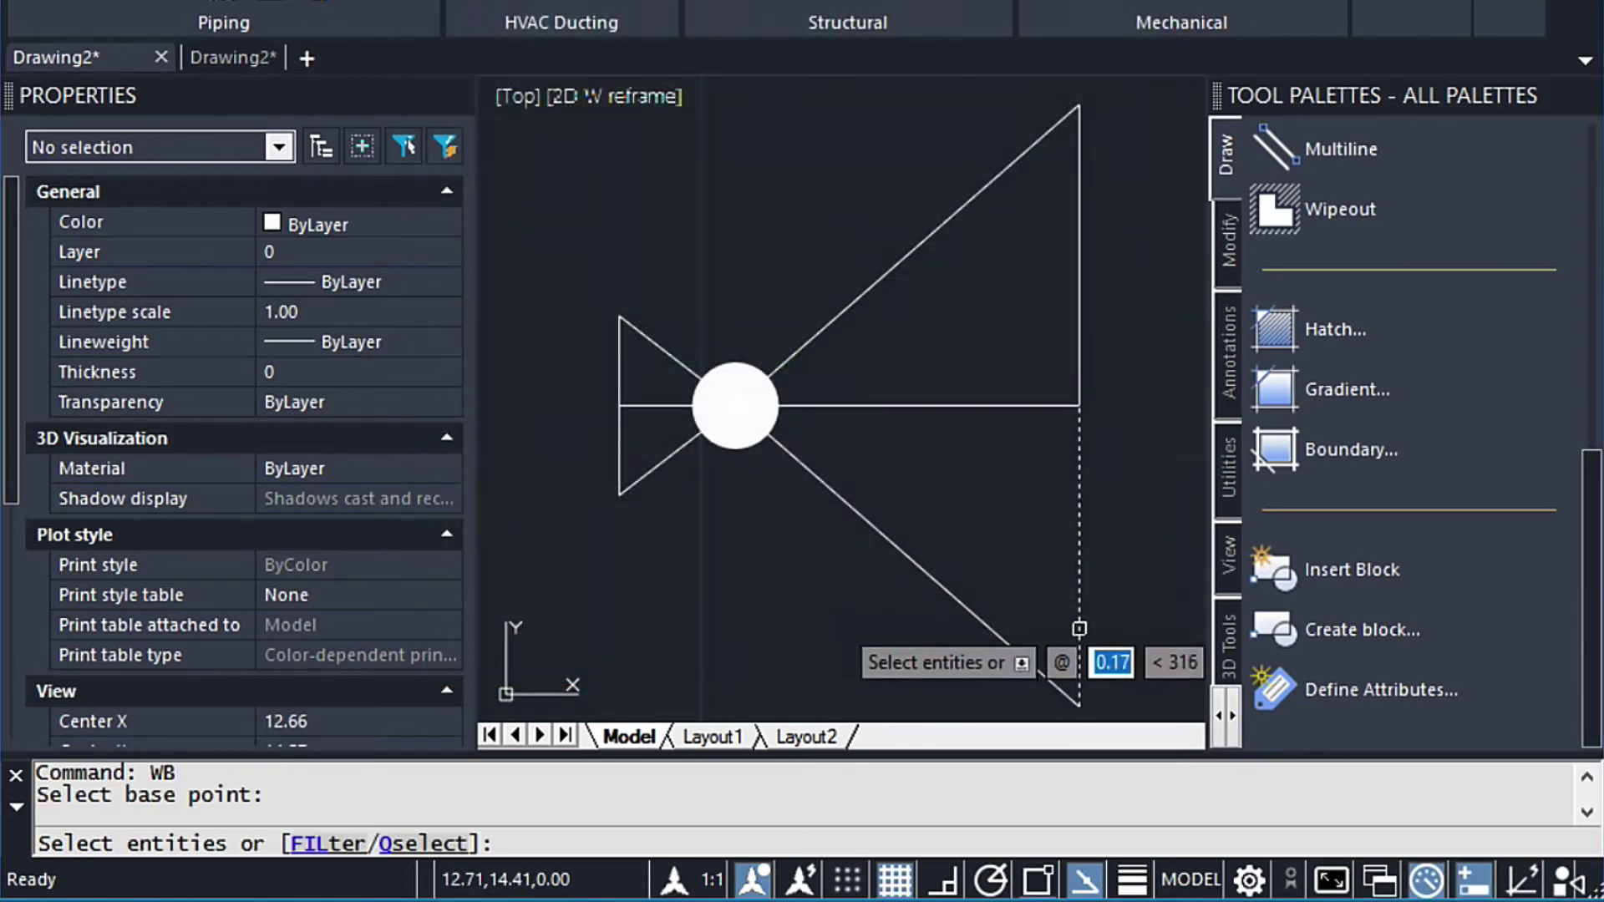
left_click(1134, 660)
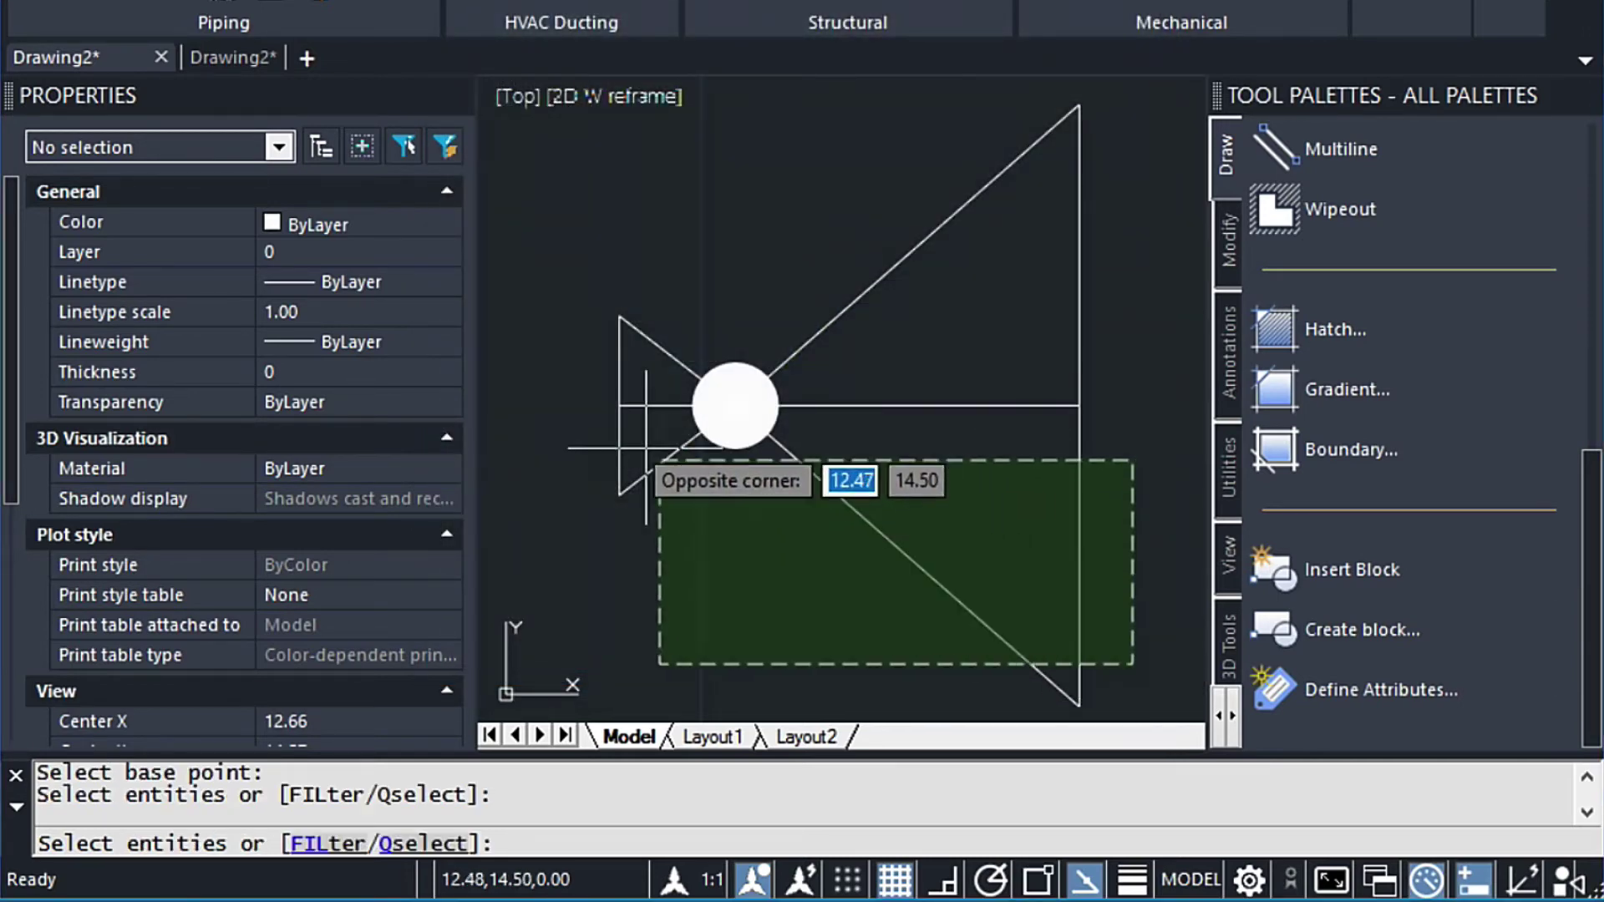
left_click(577, 430)
left_click(1118, 367)
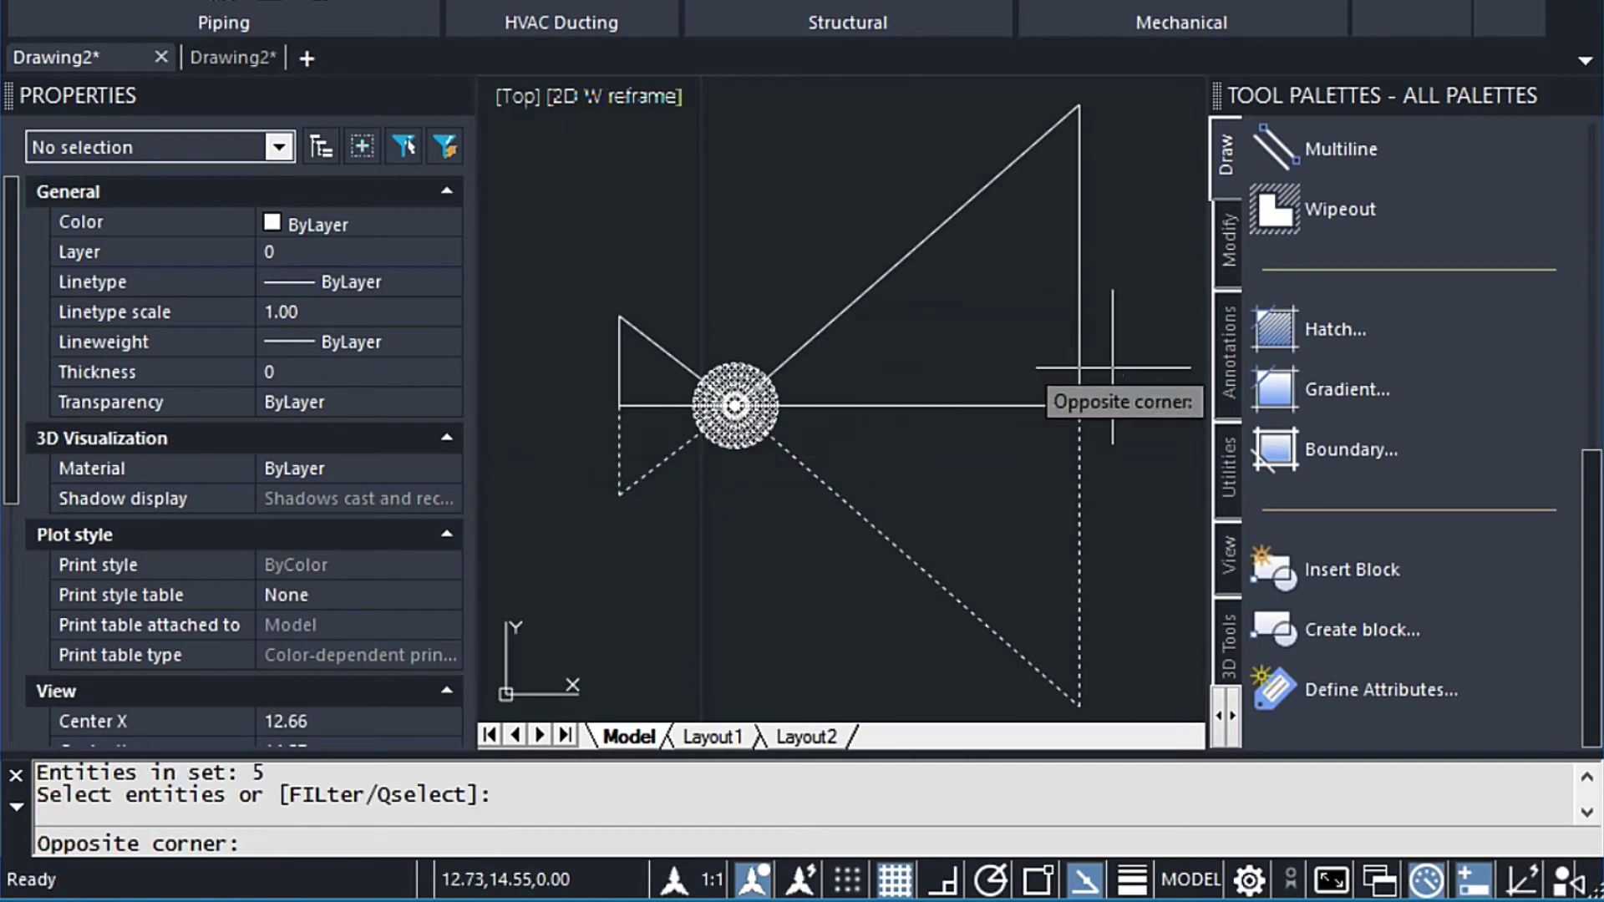
left_click(573, 157)
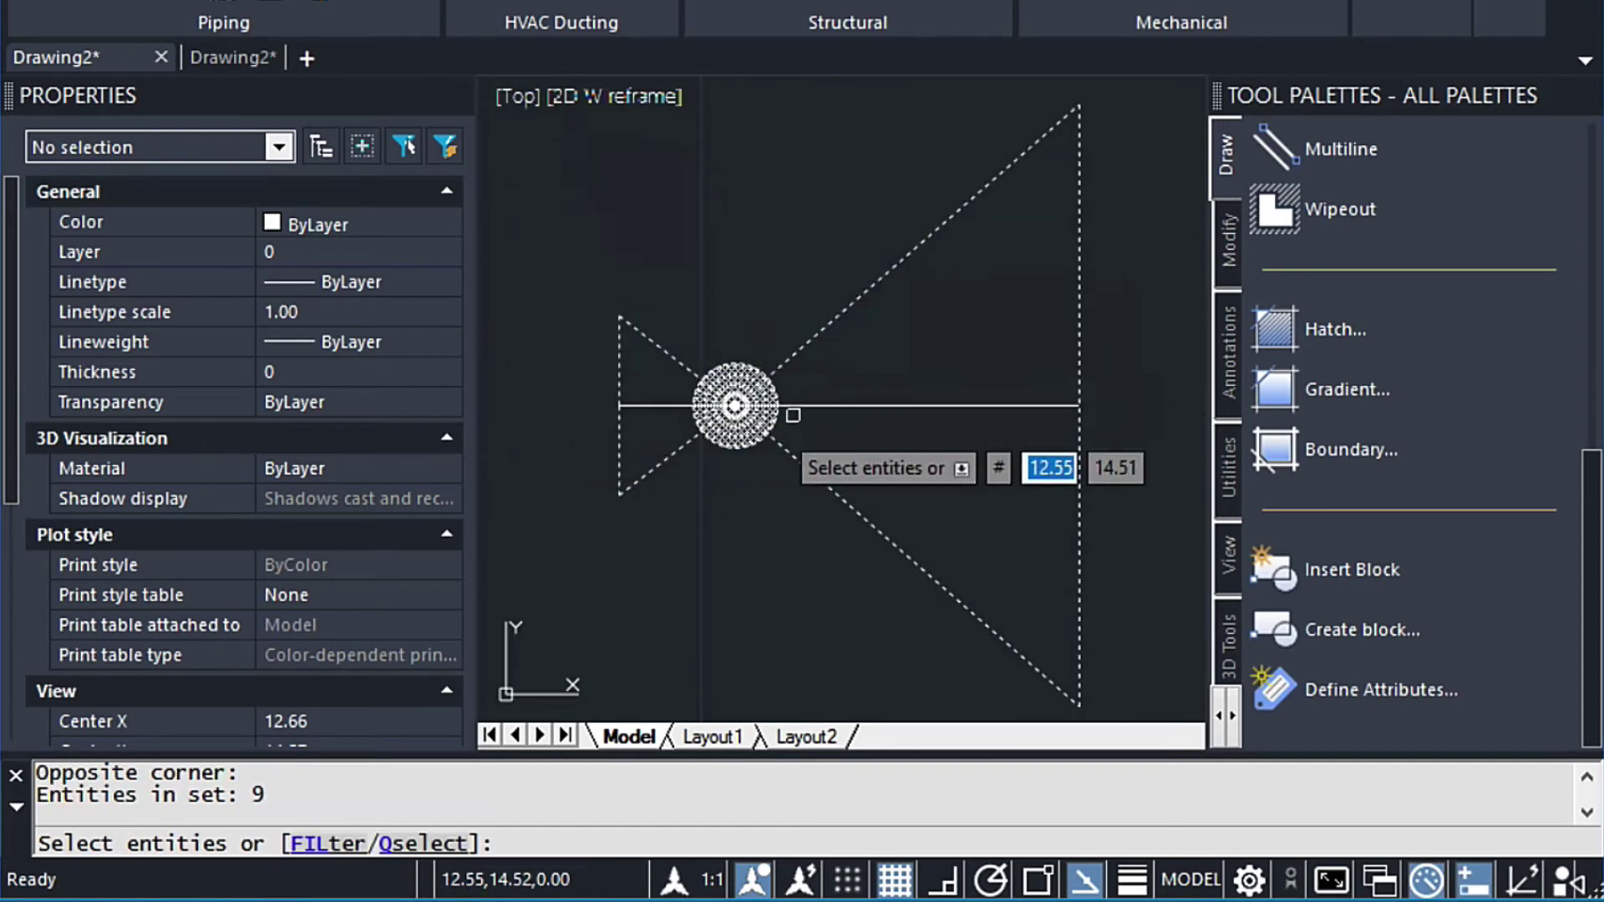
key("Return")
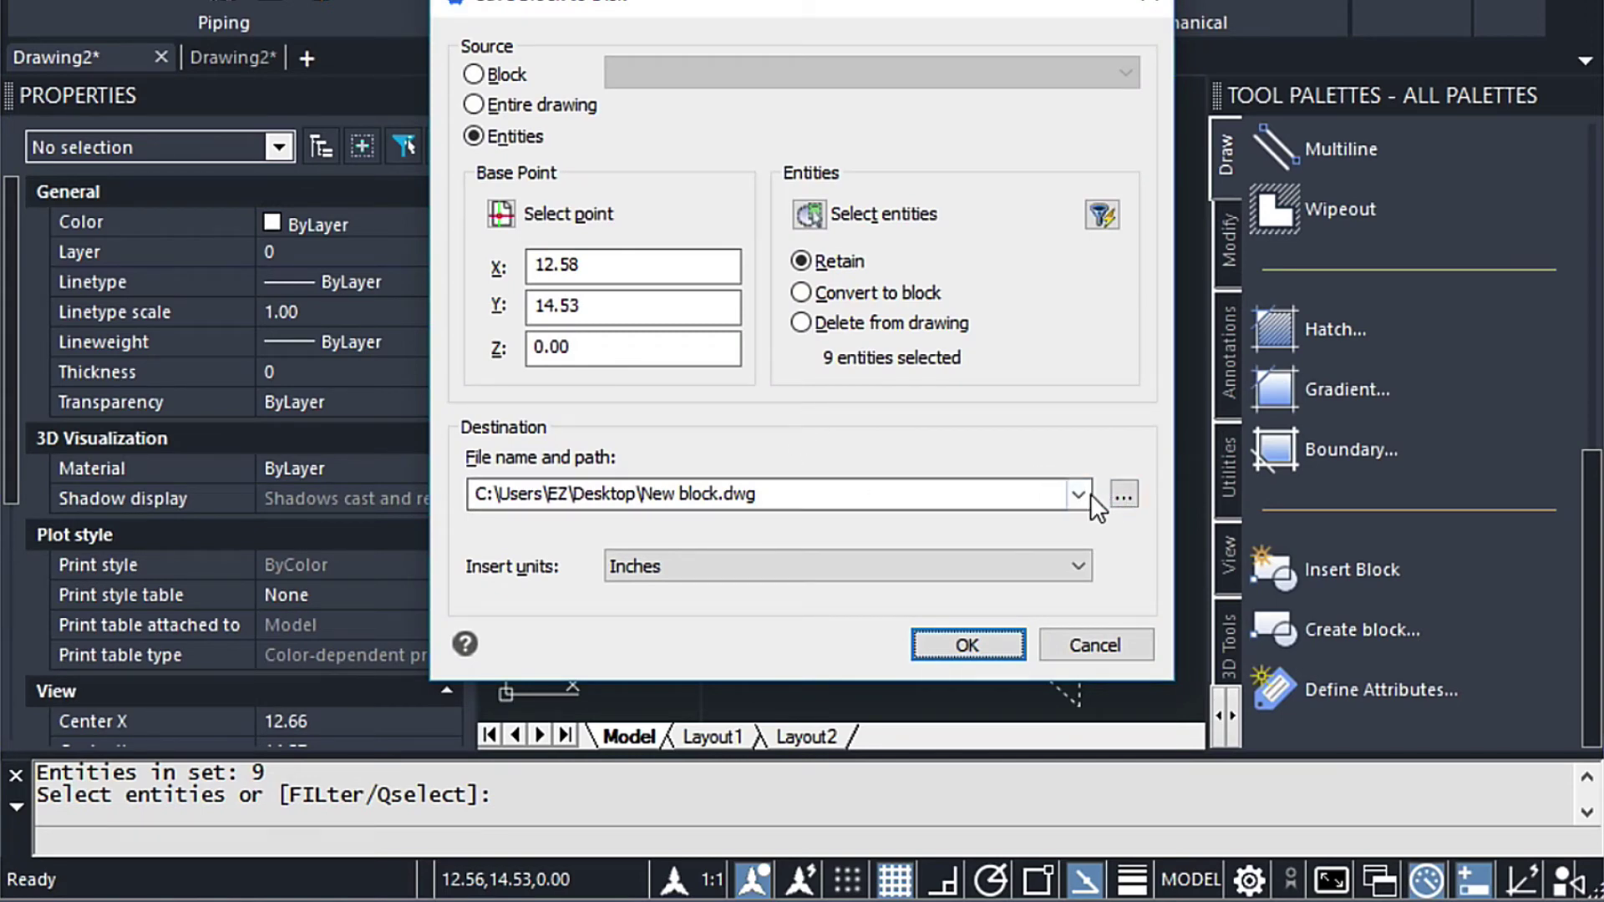
- Save the block as PReducingValve.dwg in the P&ID Symbols folder
left_click(1124, 494)
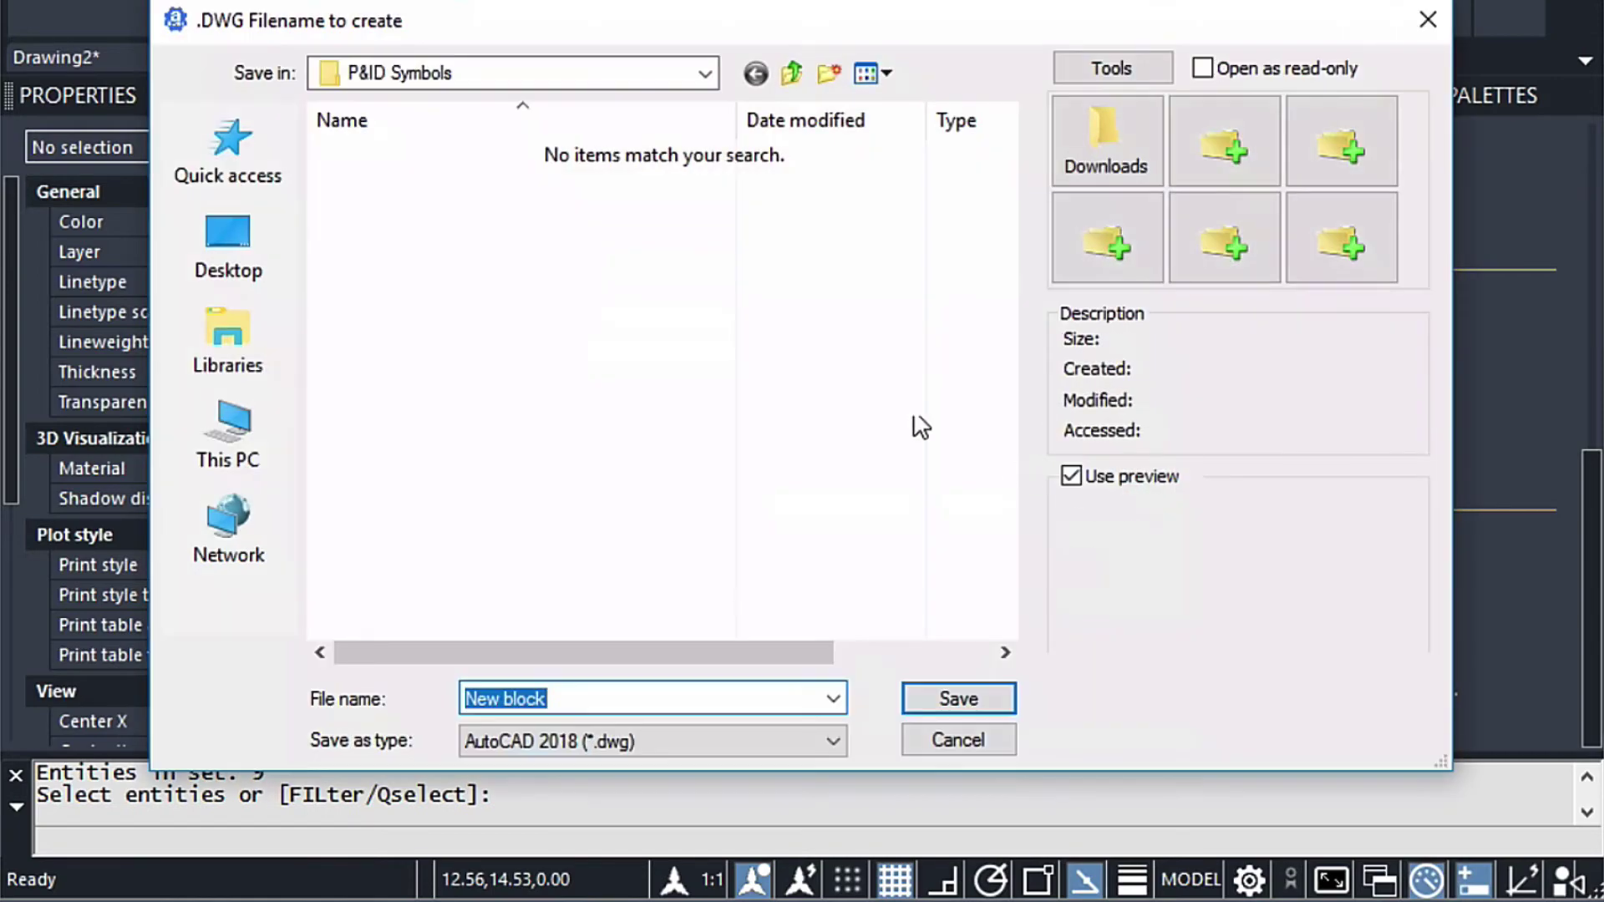
type("P")
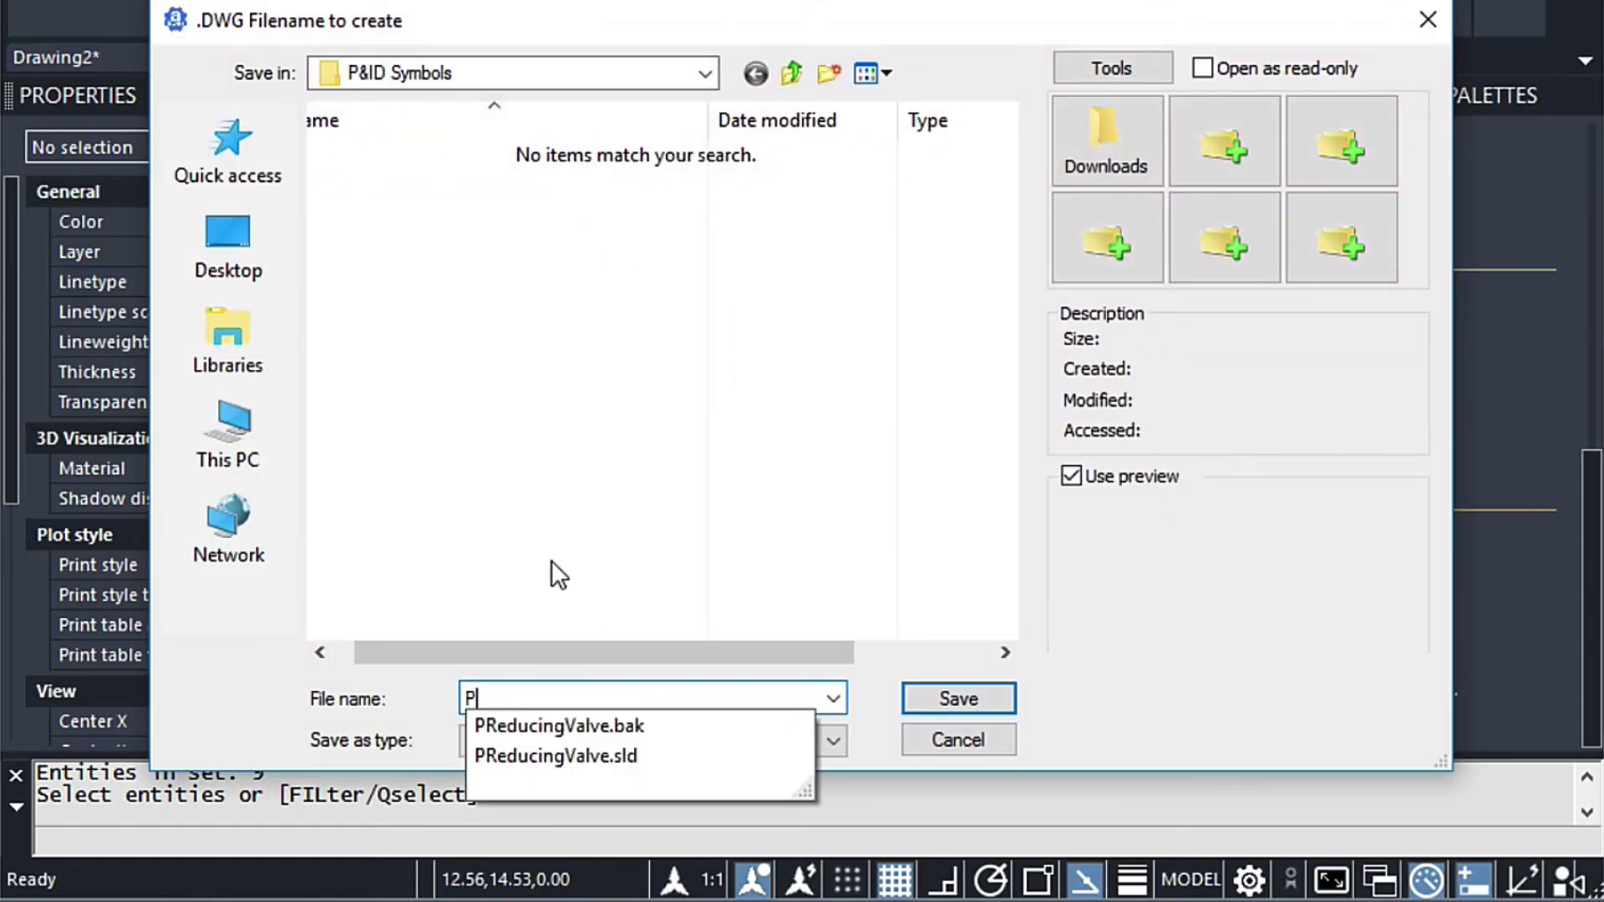
type("Re")
key("Down")
key("BackSpace")
key("BackSpace")
key("BackSpace")
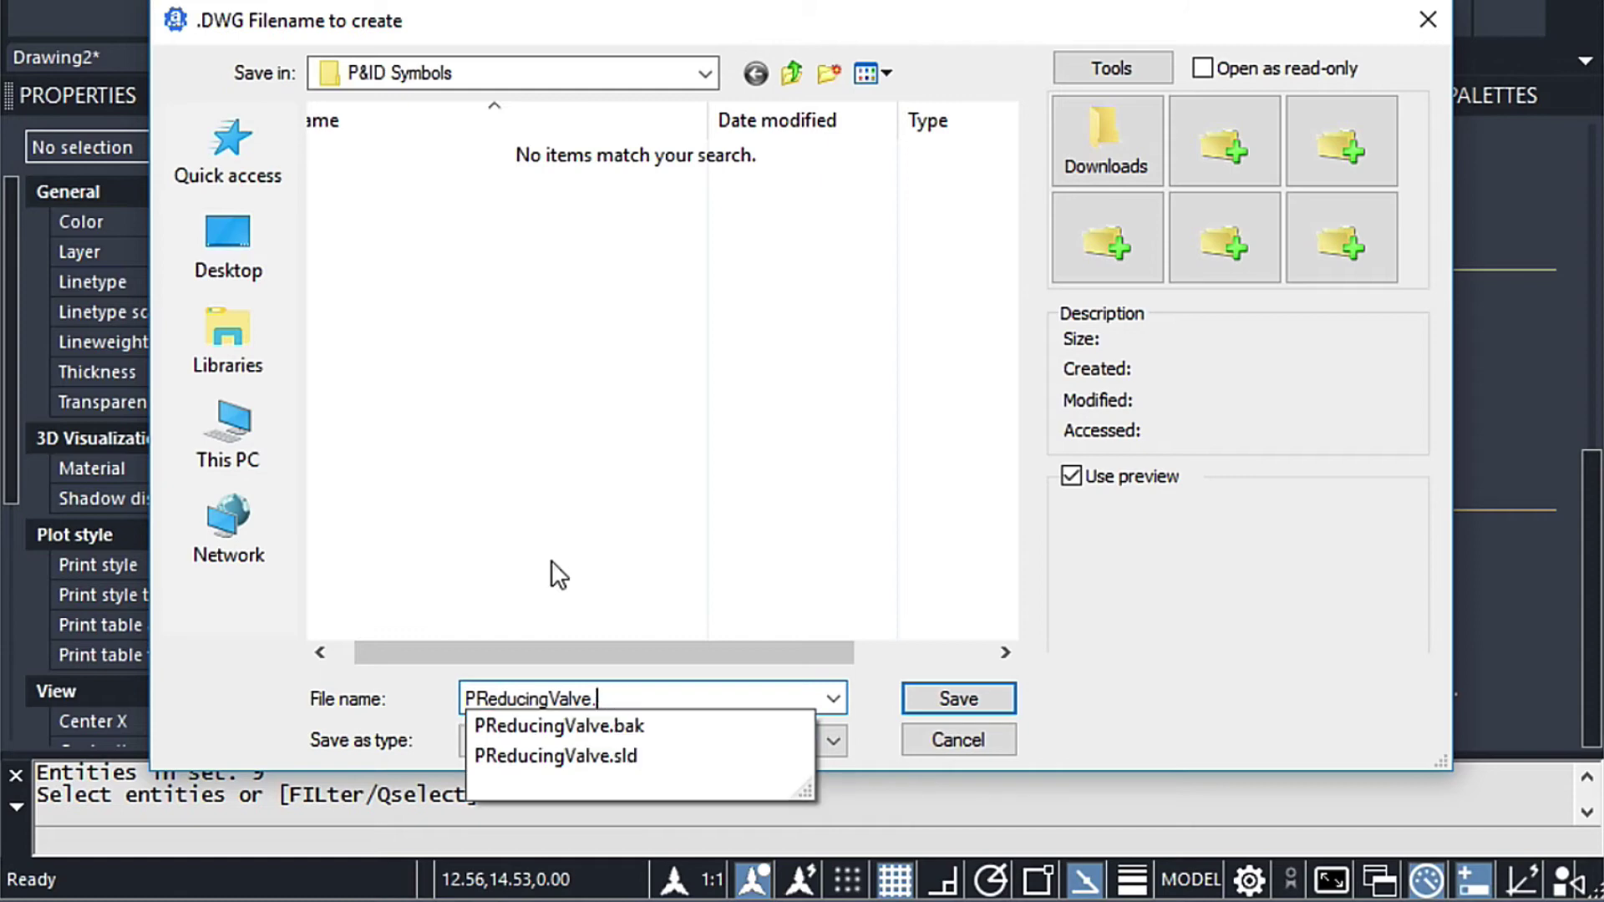
type("dwg")
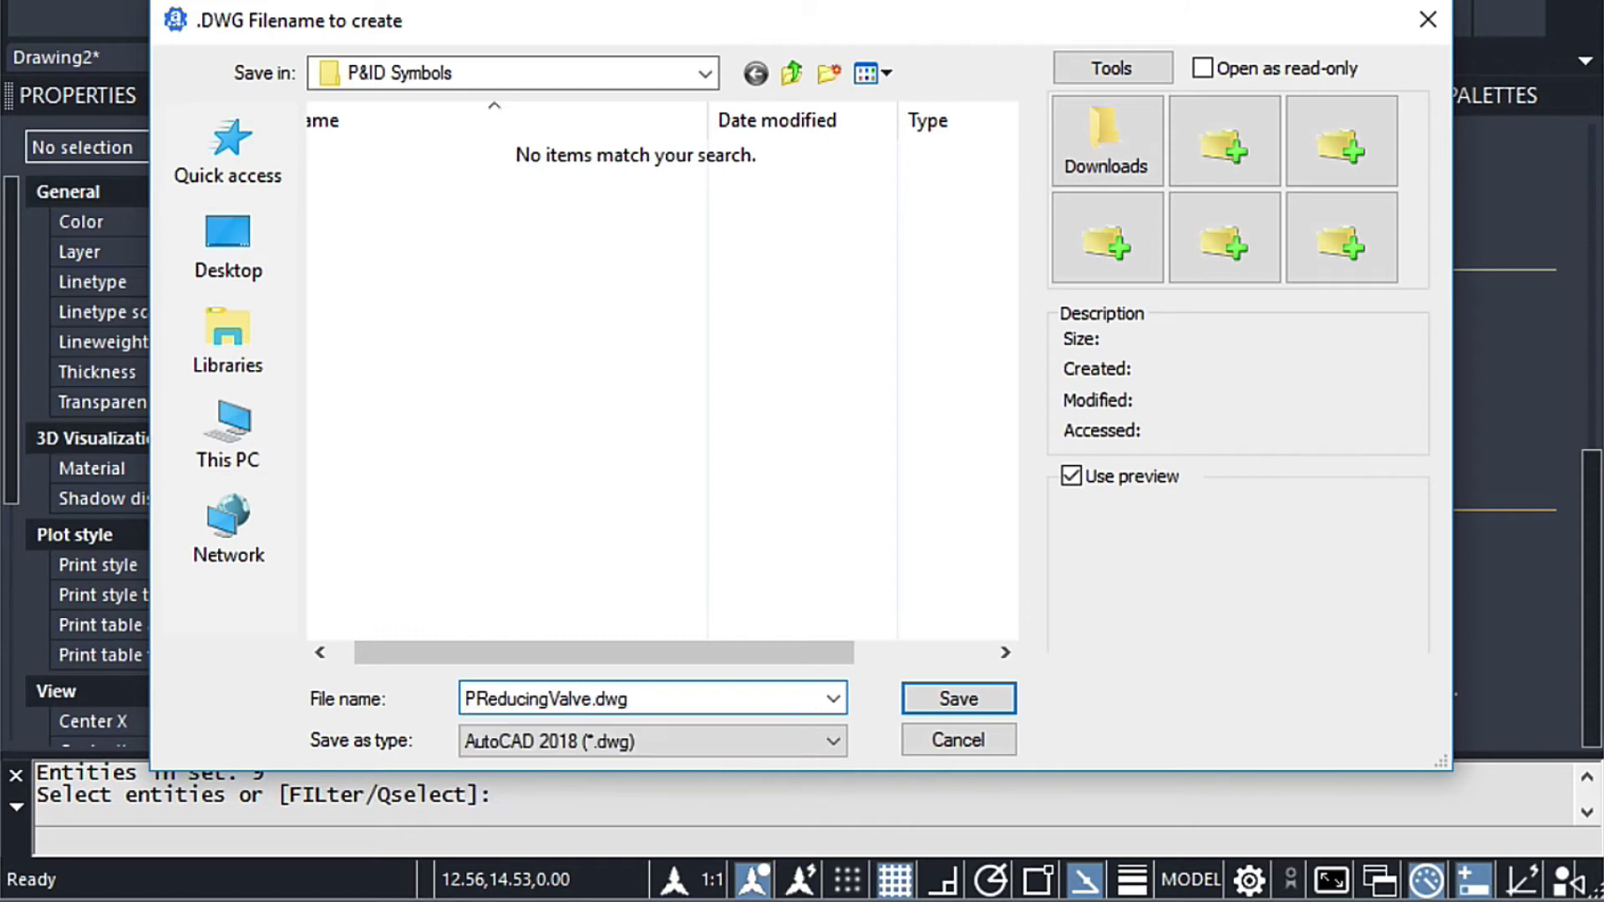
key("Return")
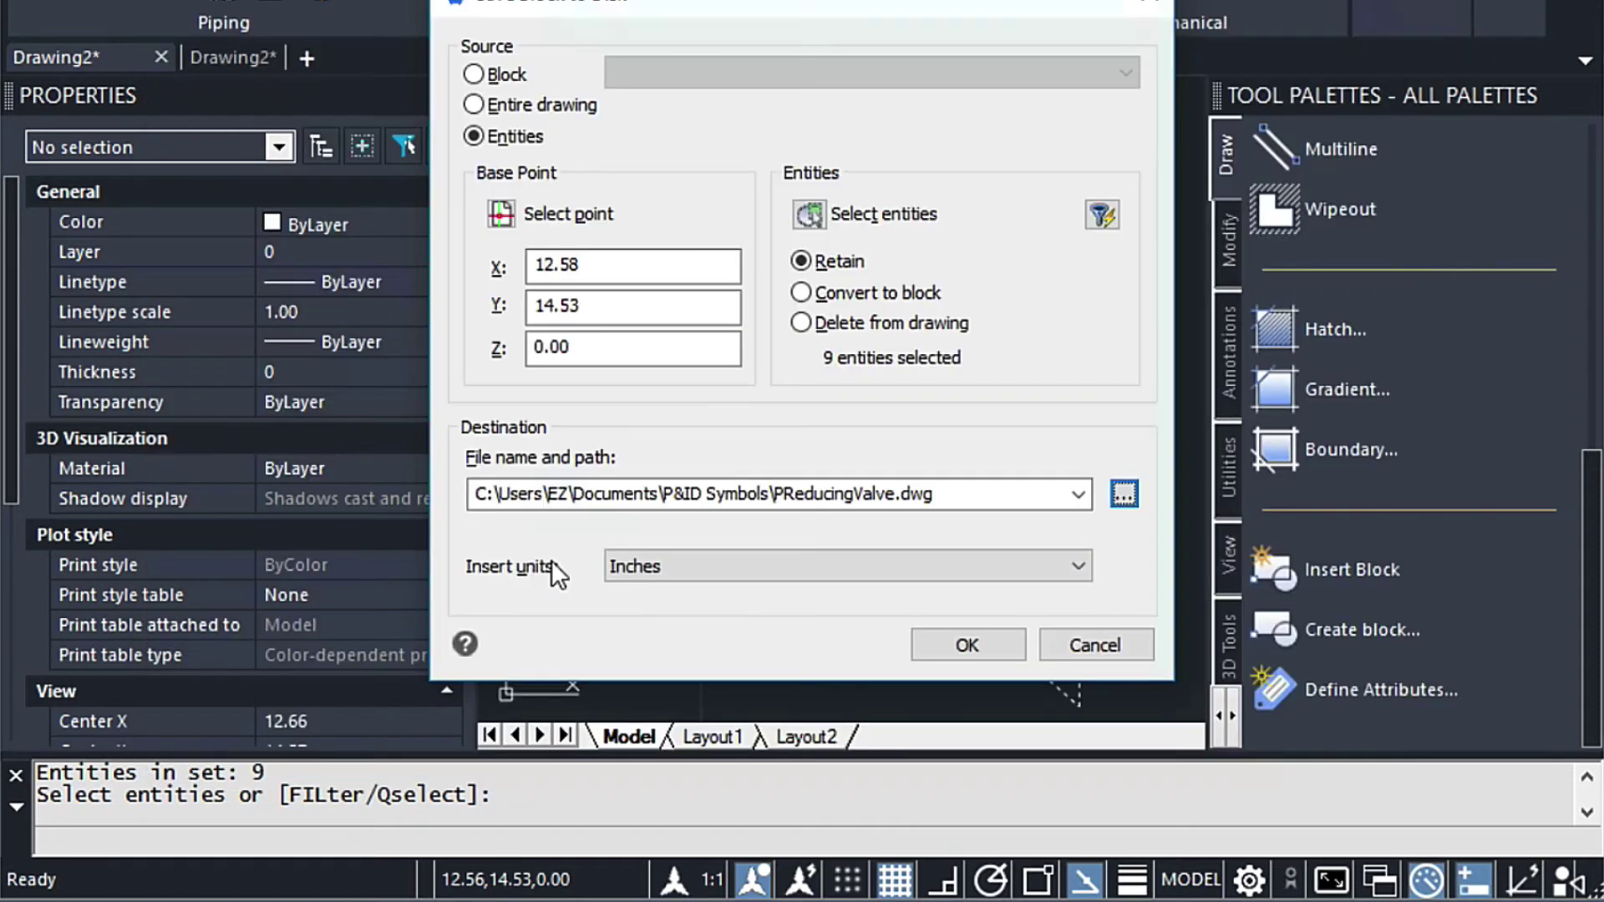
left_click(970, 645)
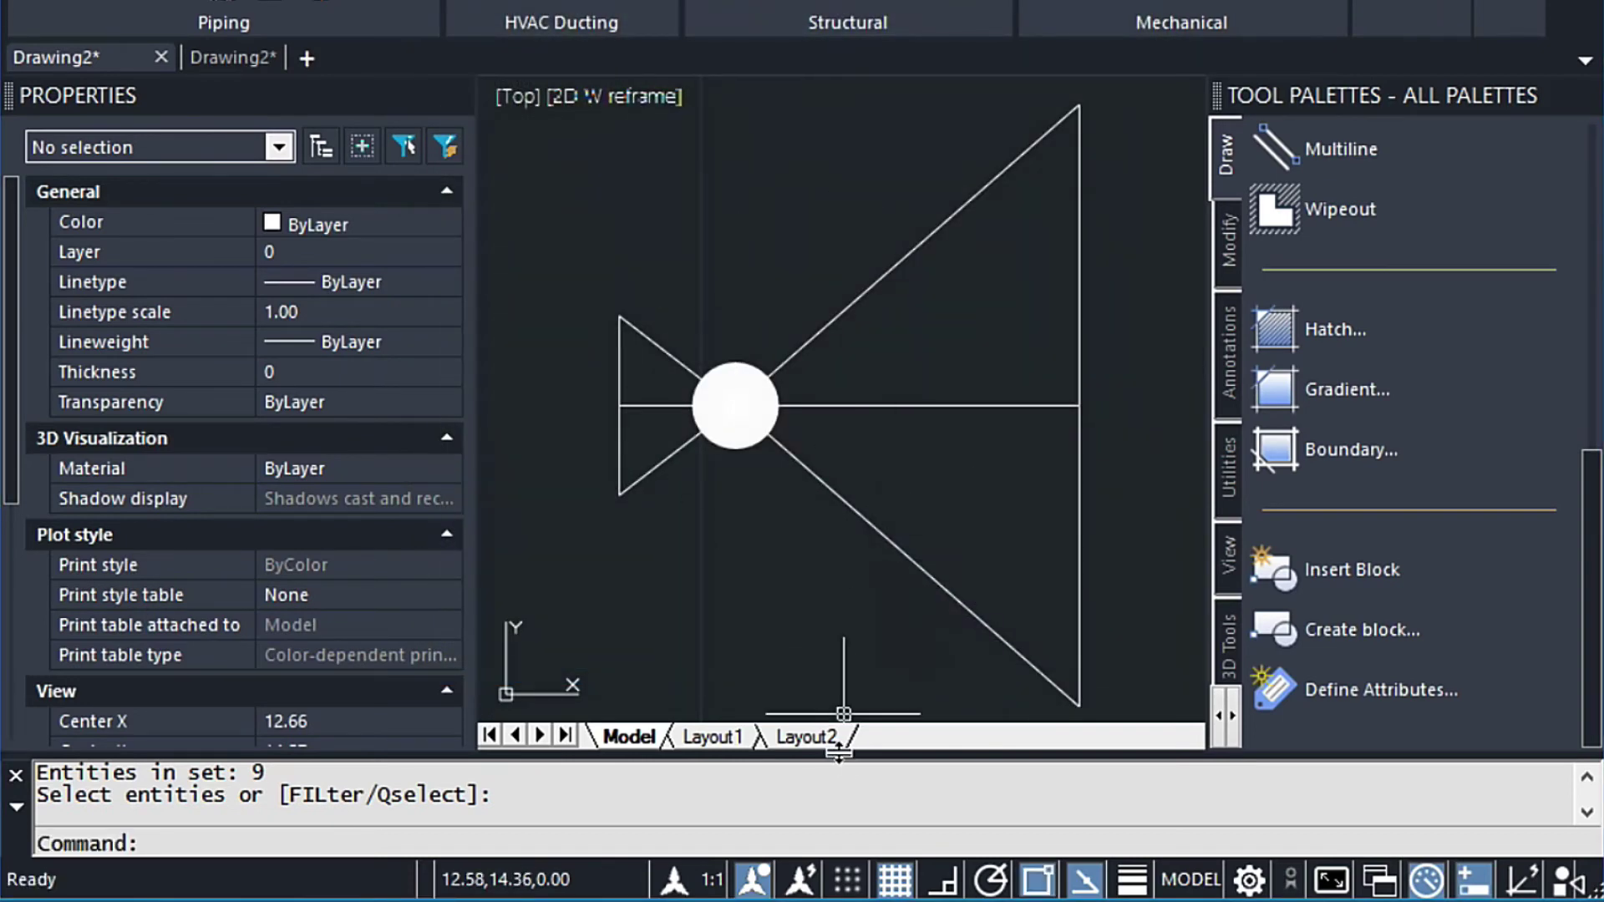
key("alt+Tab")
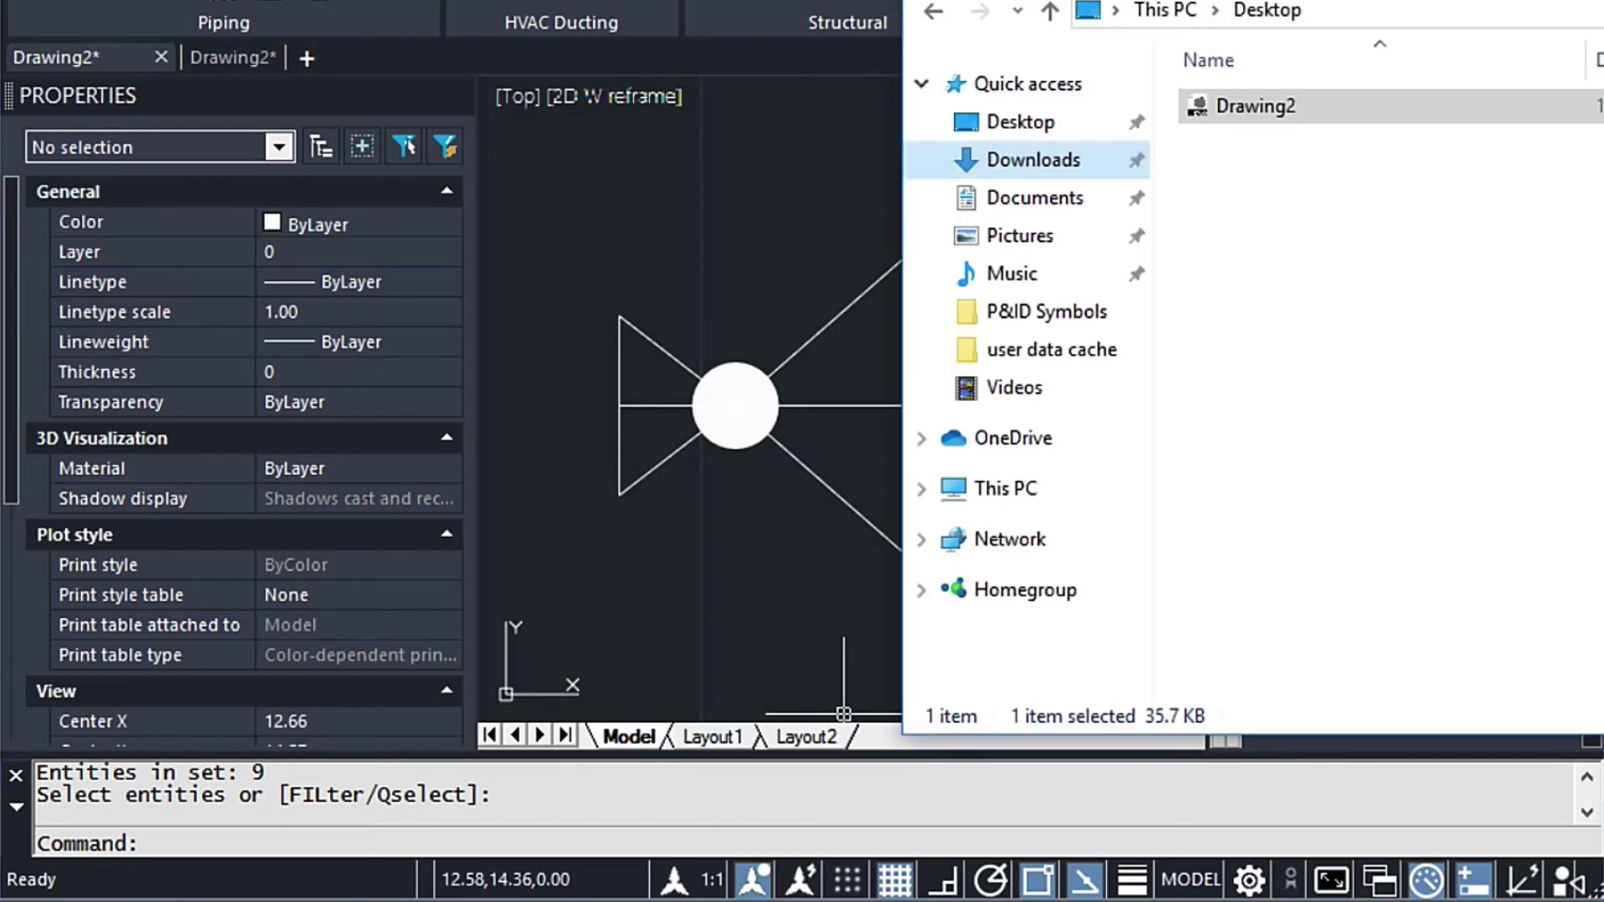
left_click(1061, 200)
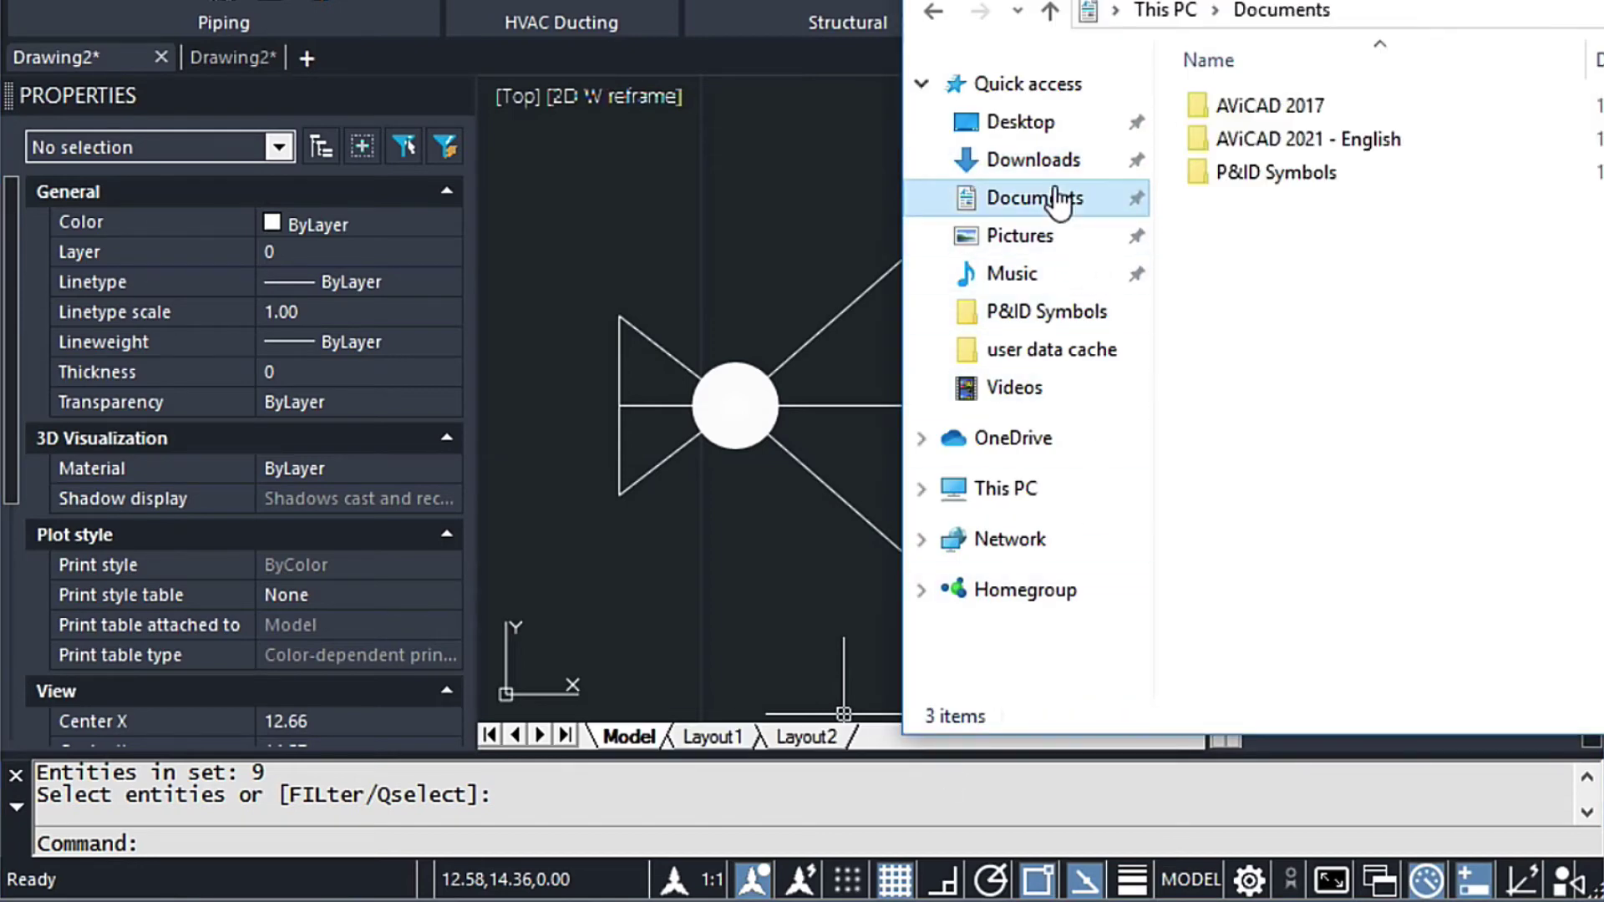
double_click(1244, 176)
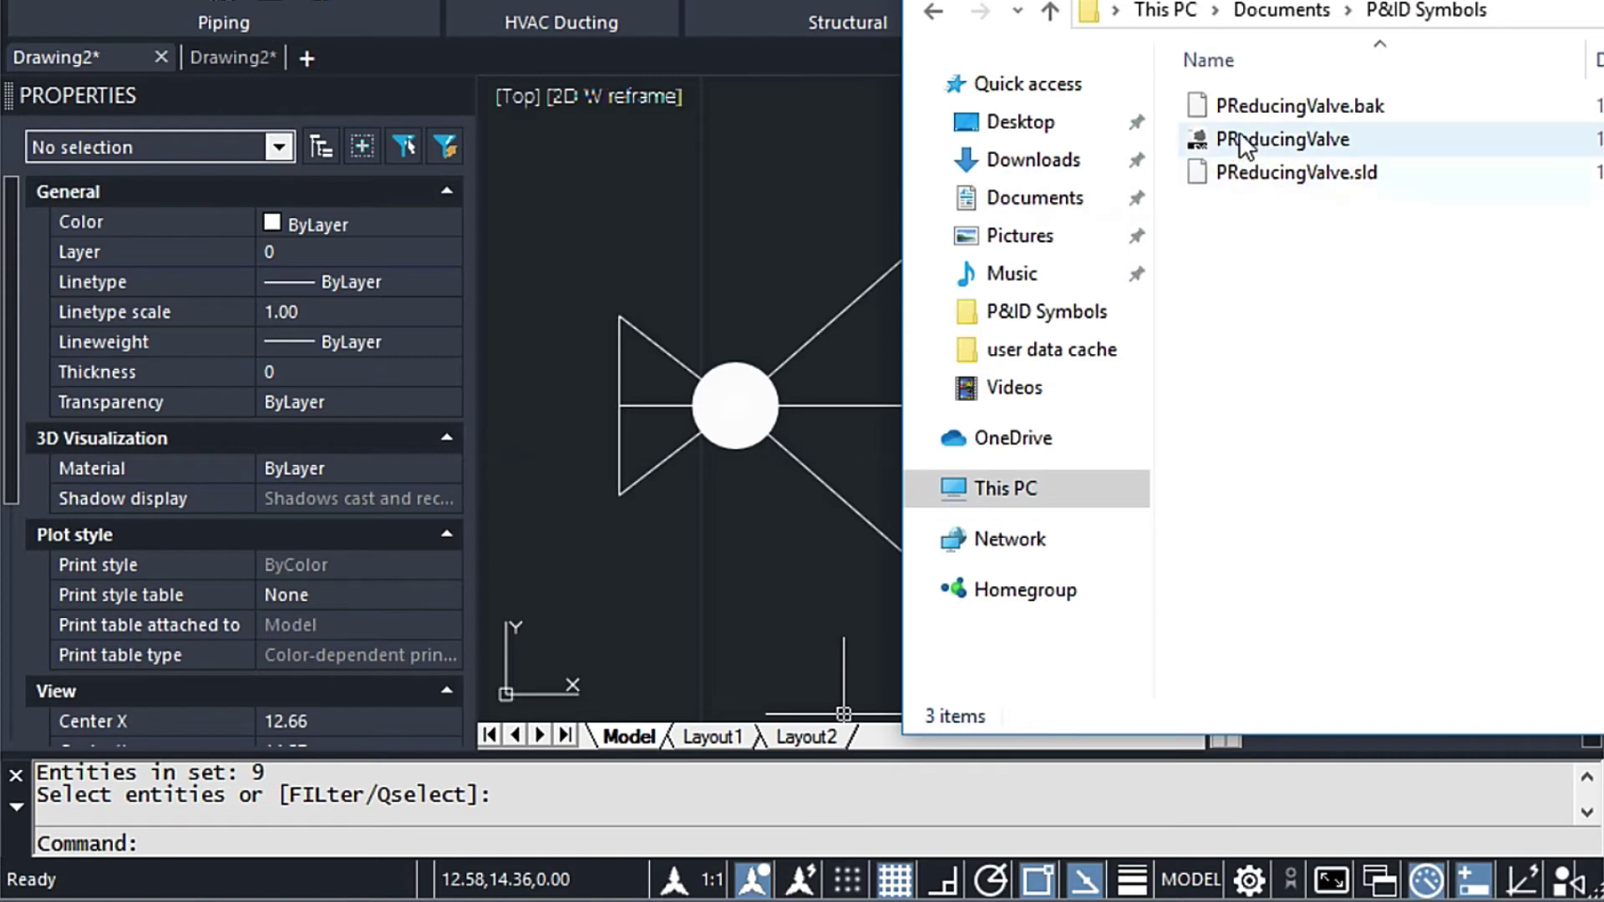
left_click_drag(1087, 2, 362, 1)
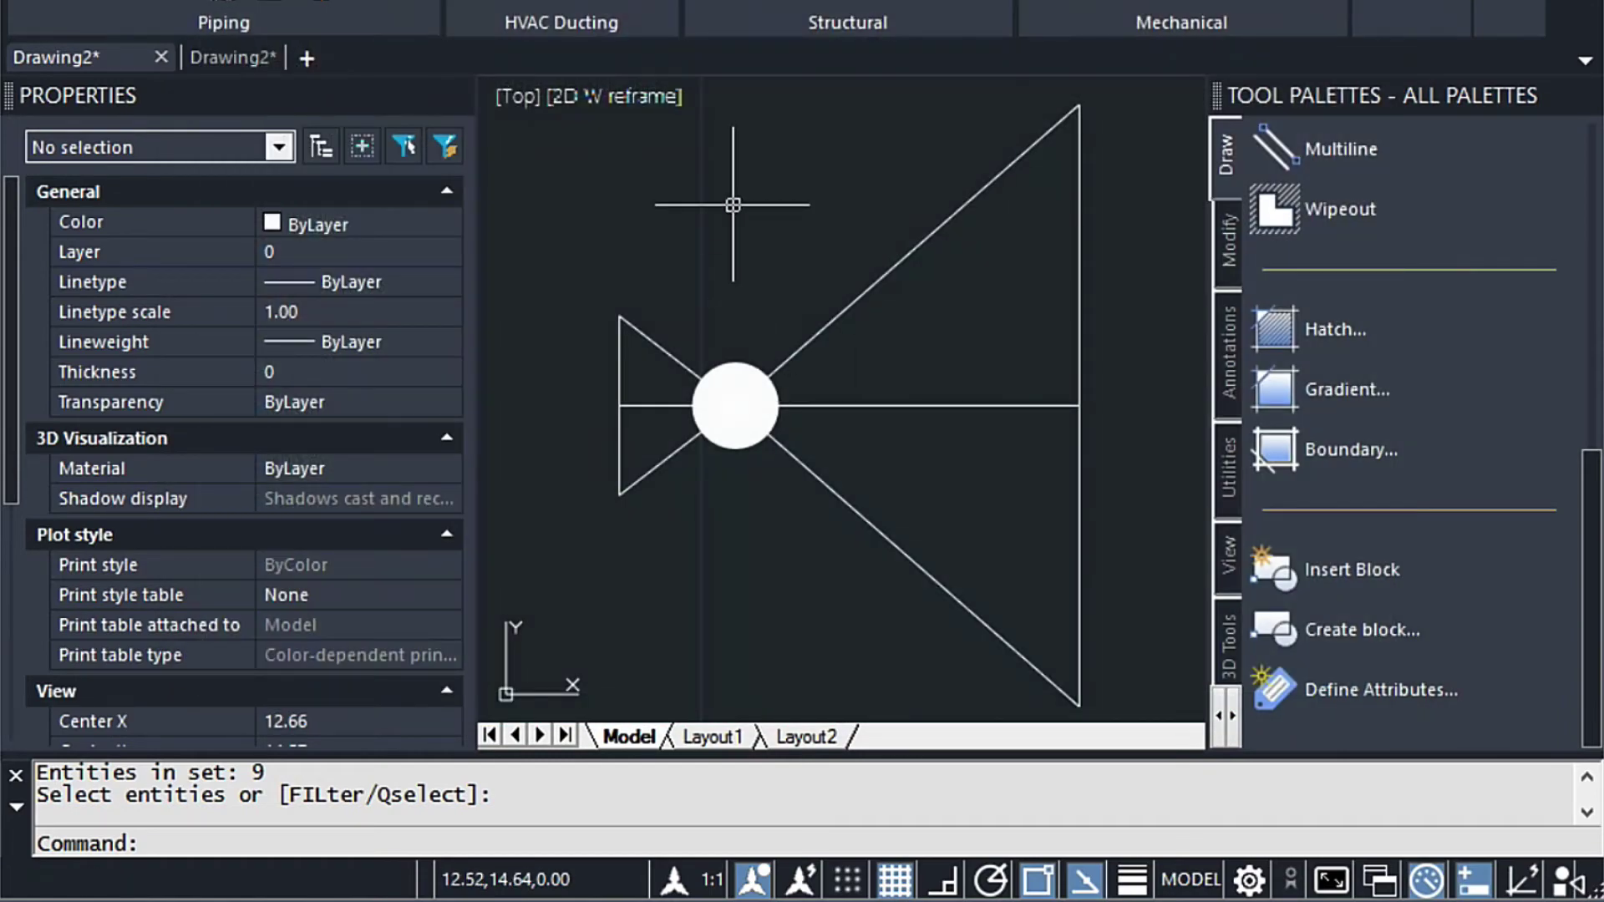
- Add a new symbol named PReducingValve to the Mech-Q P&ID valve library
left_click(223, 22)
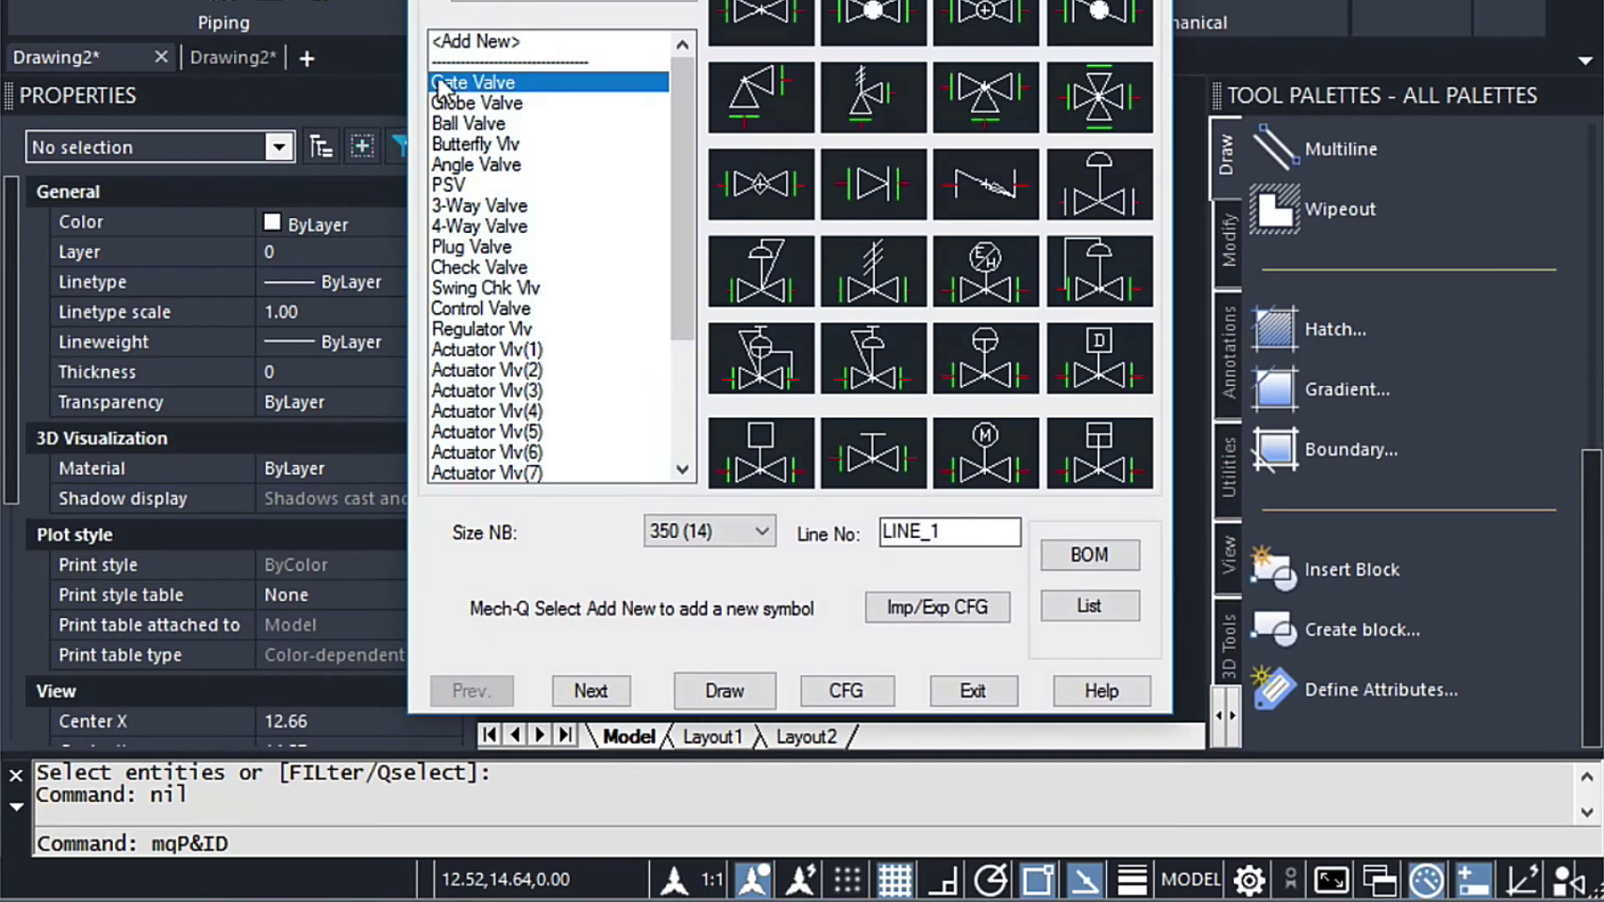
left_click(476, 41)
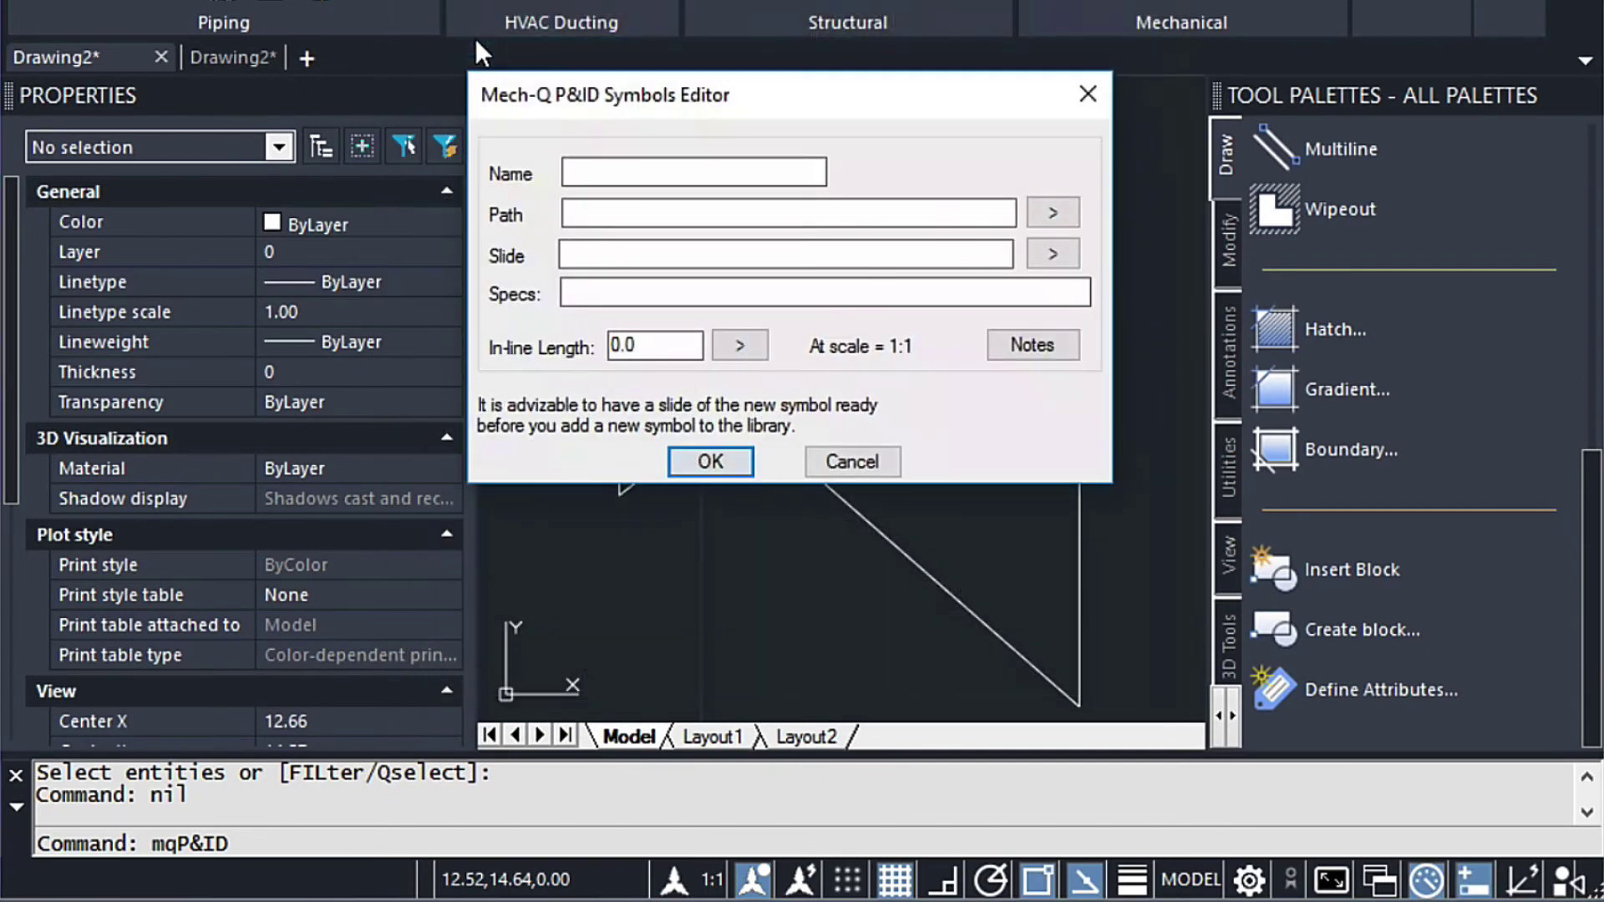
type("PReducingValve")
- Link the symbol to PReducingValve.dwg in Documents > P&ID Symbols
left_click(1053, 214)
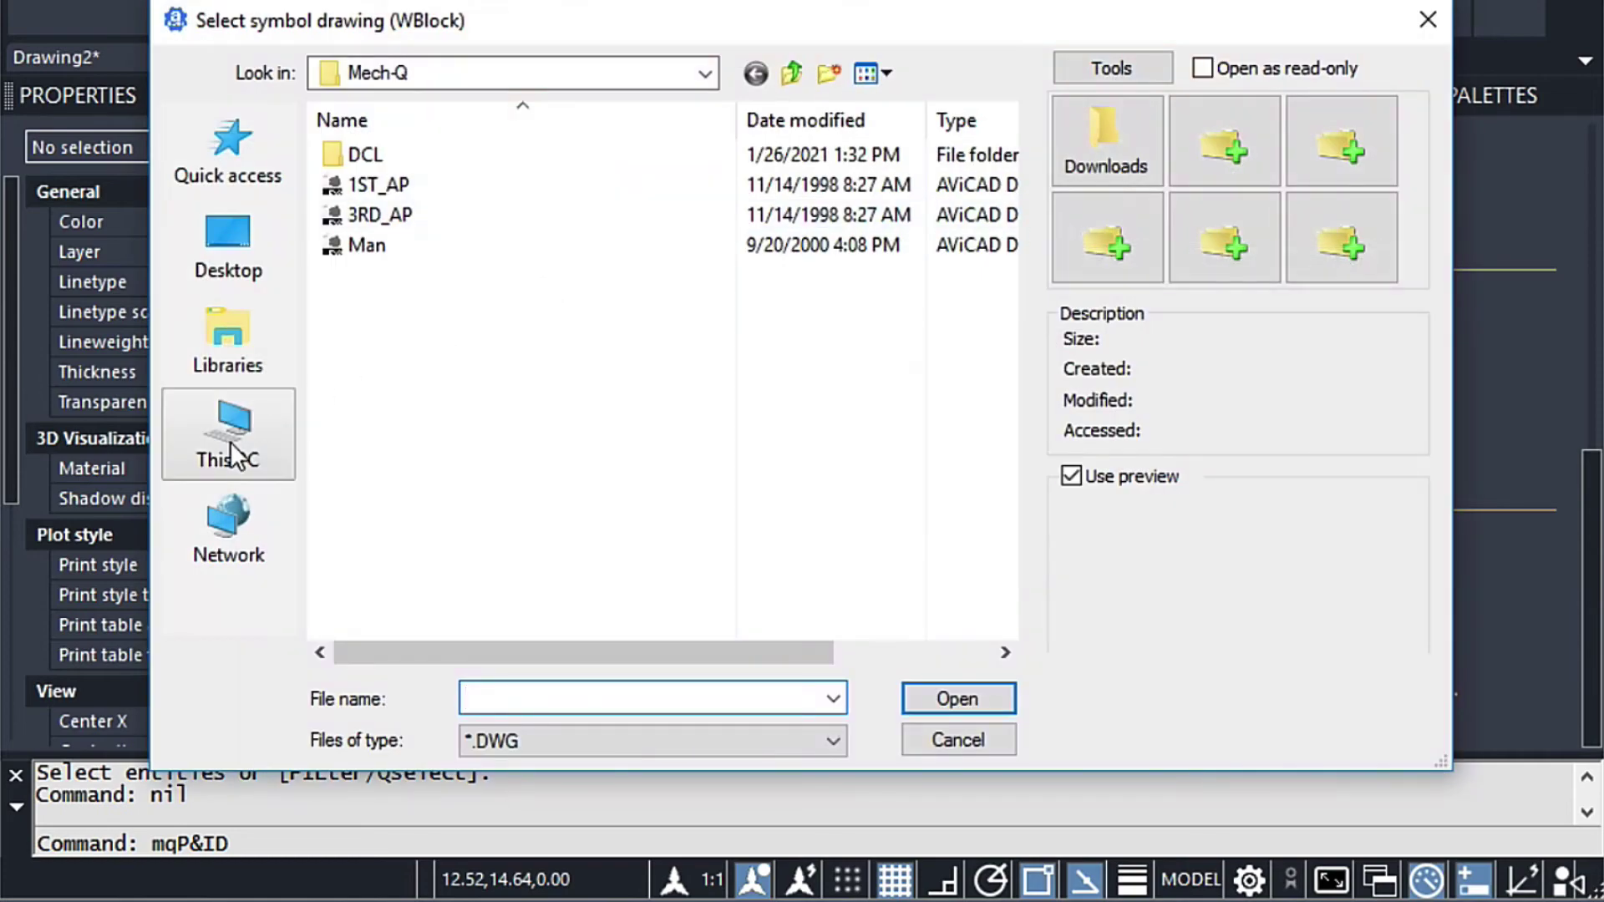
left_click(226, 440)
double_click(388, 179)
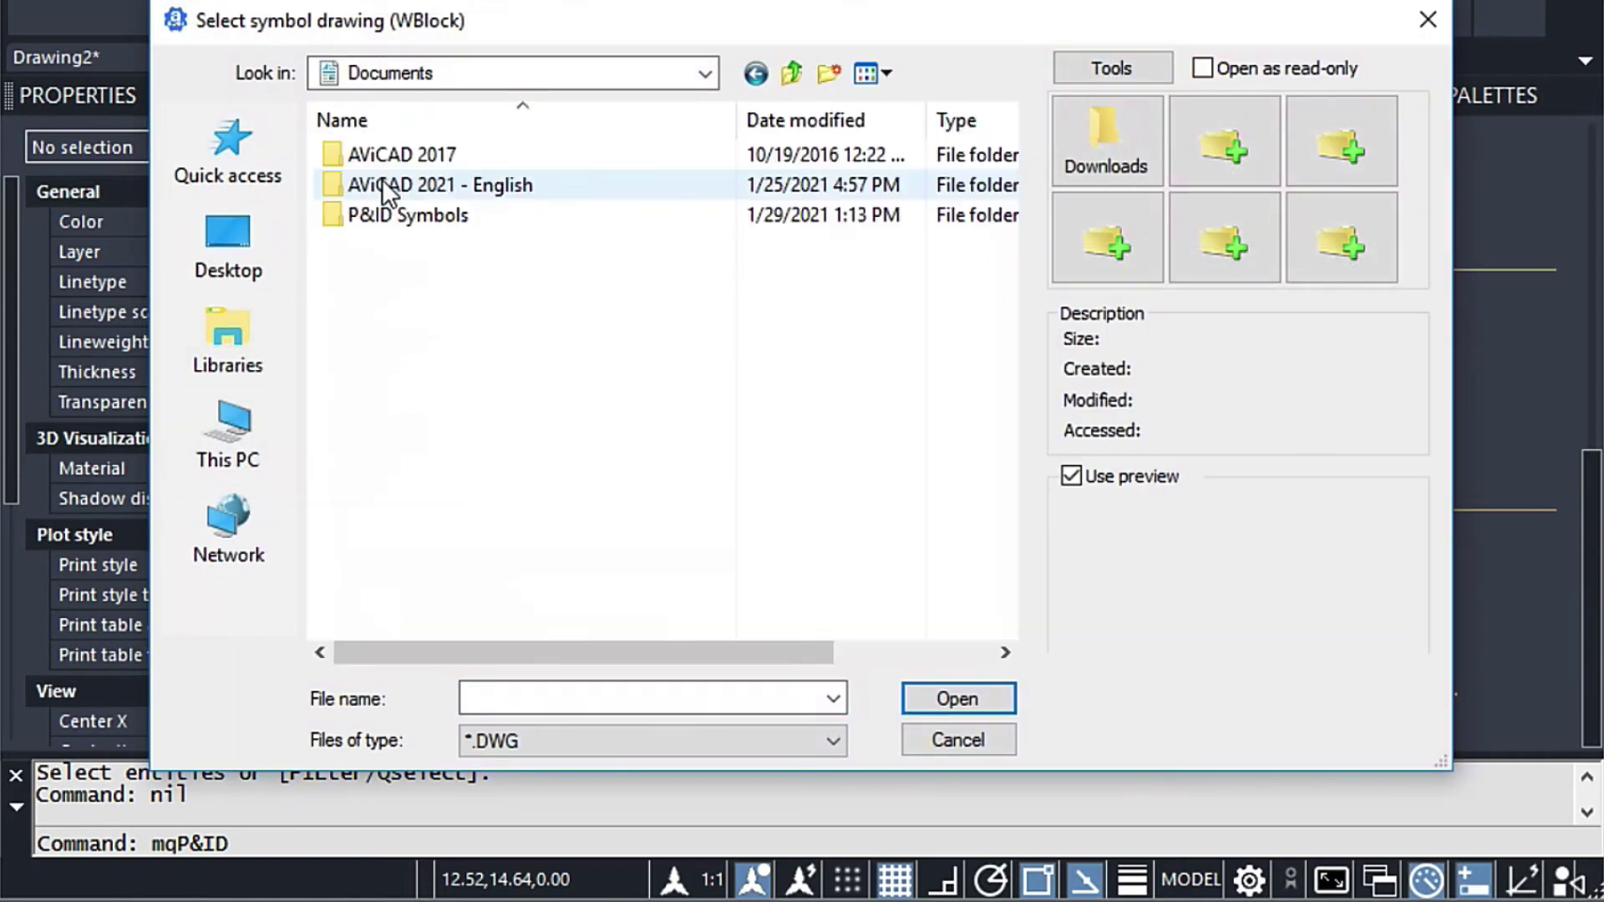
double_click(382, 211)
left_click(383, 155)
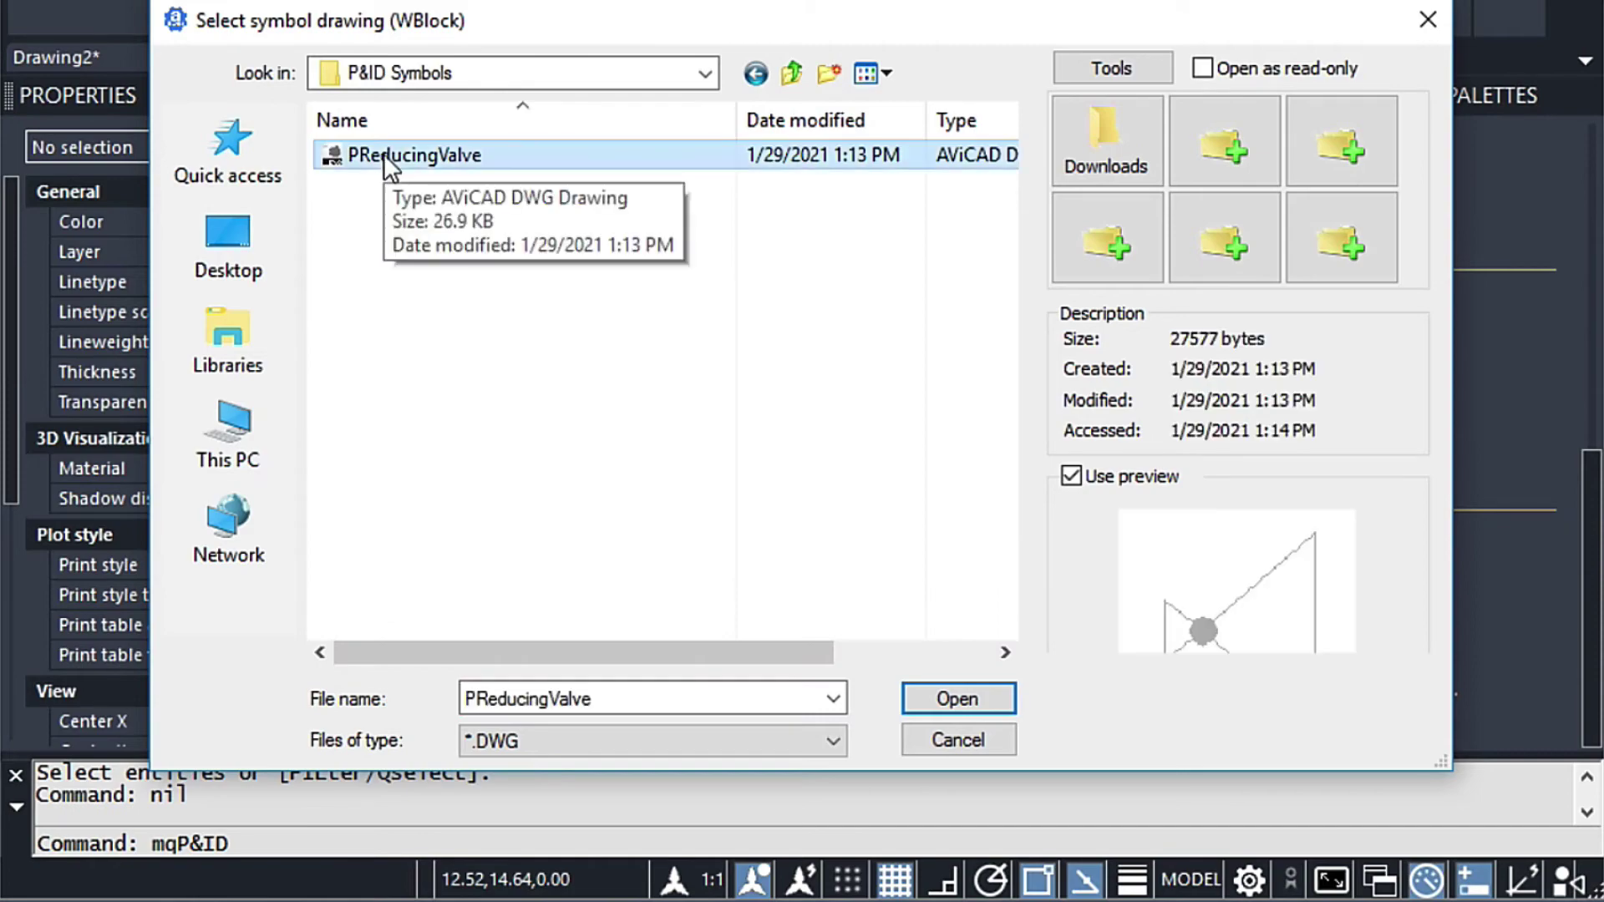
double_click(383, 154)
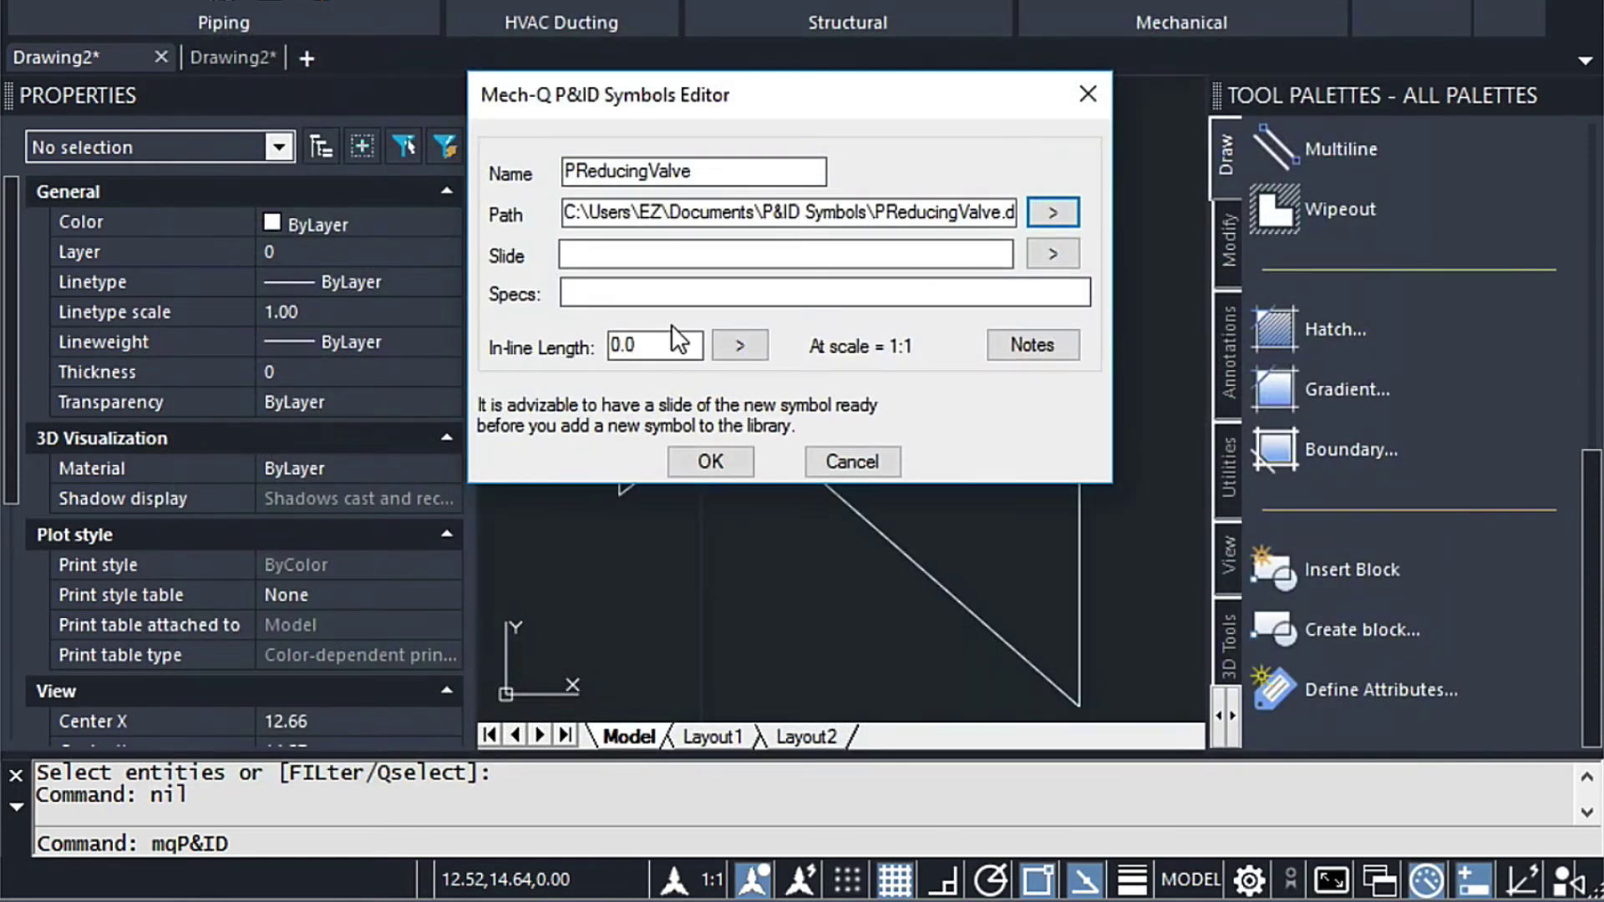
- Set the symbol's slide to PReducingValve.sld from Documents > P&ID Symbols
left_click(1046, 256)
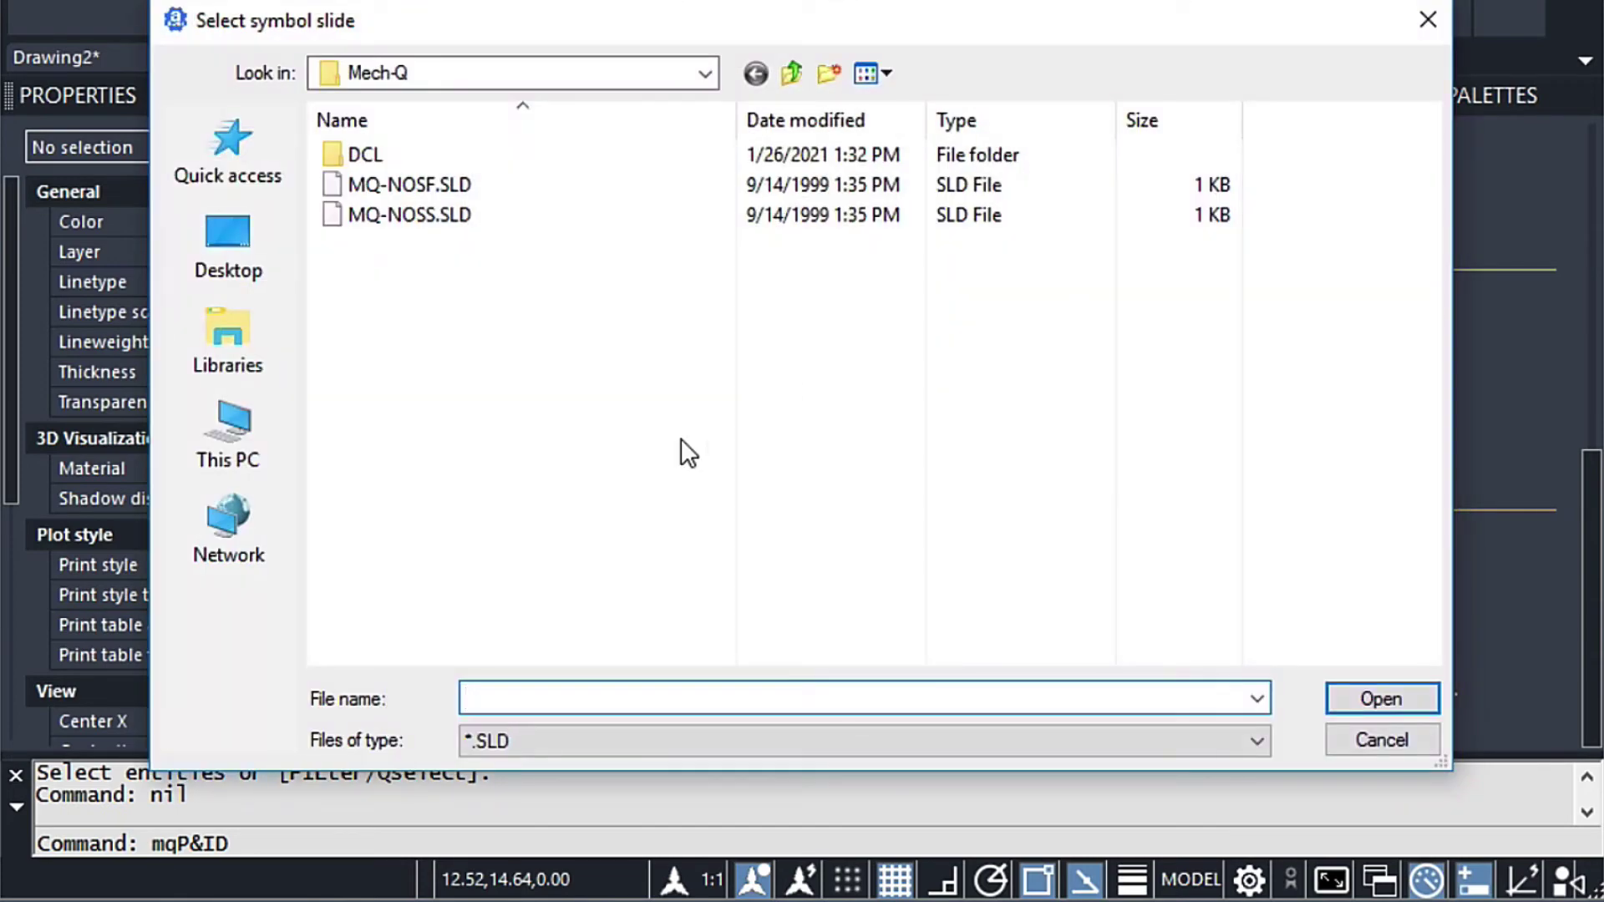
left_click(209, 429)
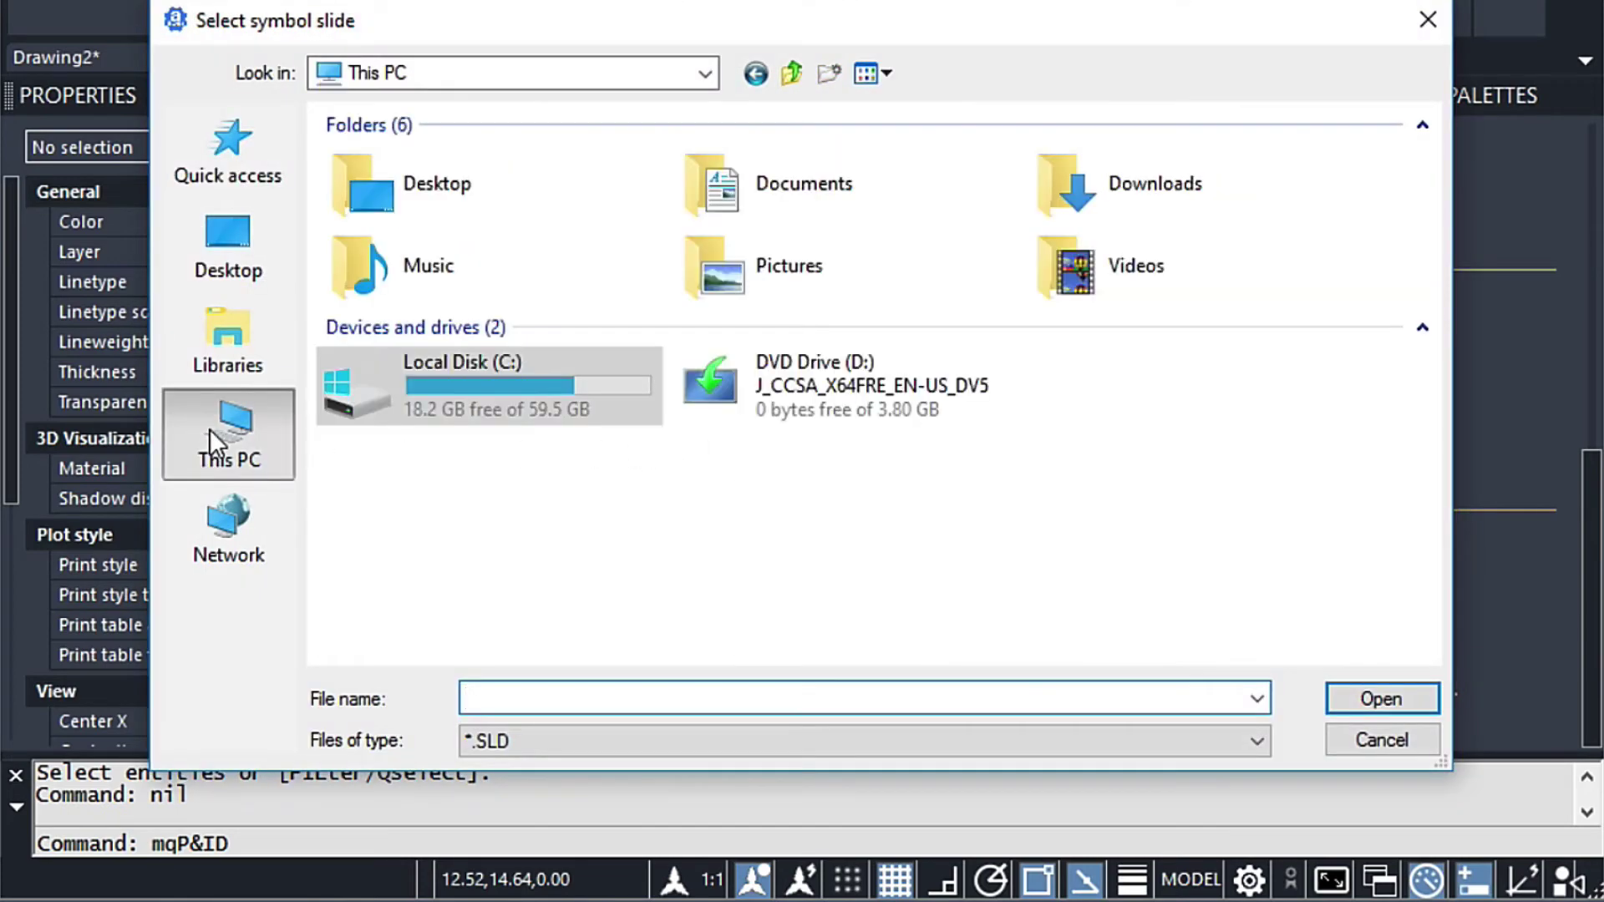
double_click(815, 167)
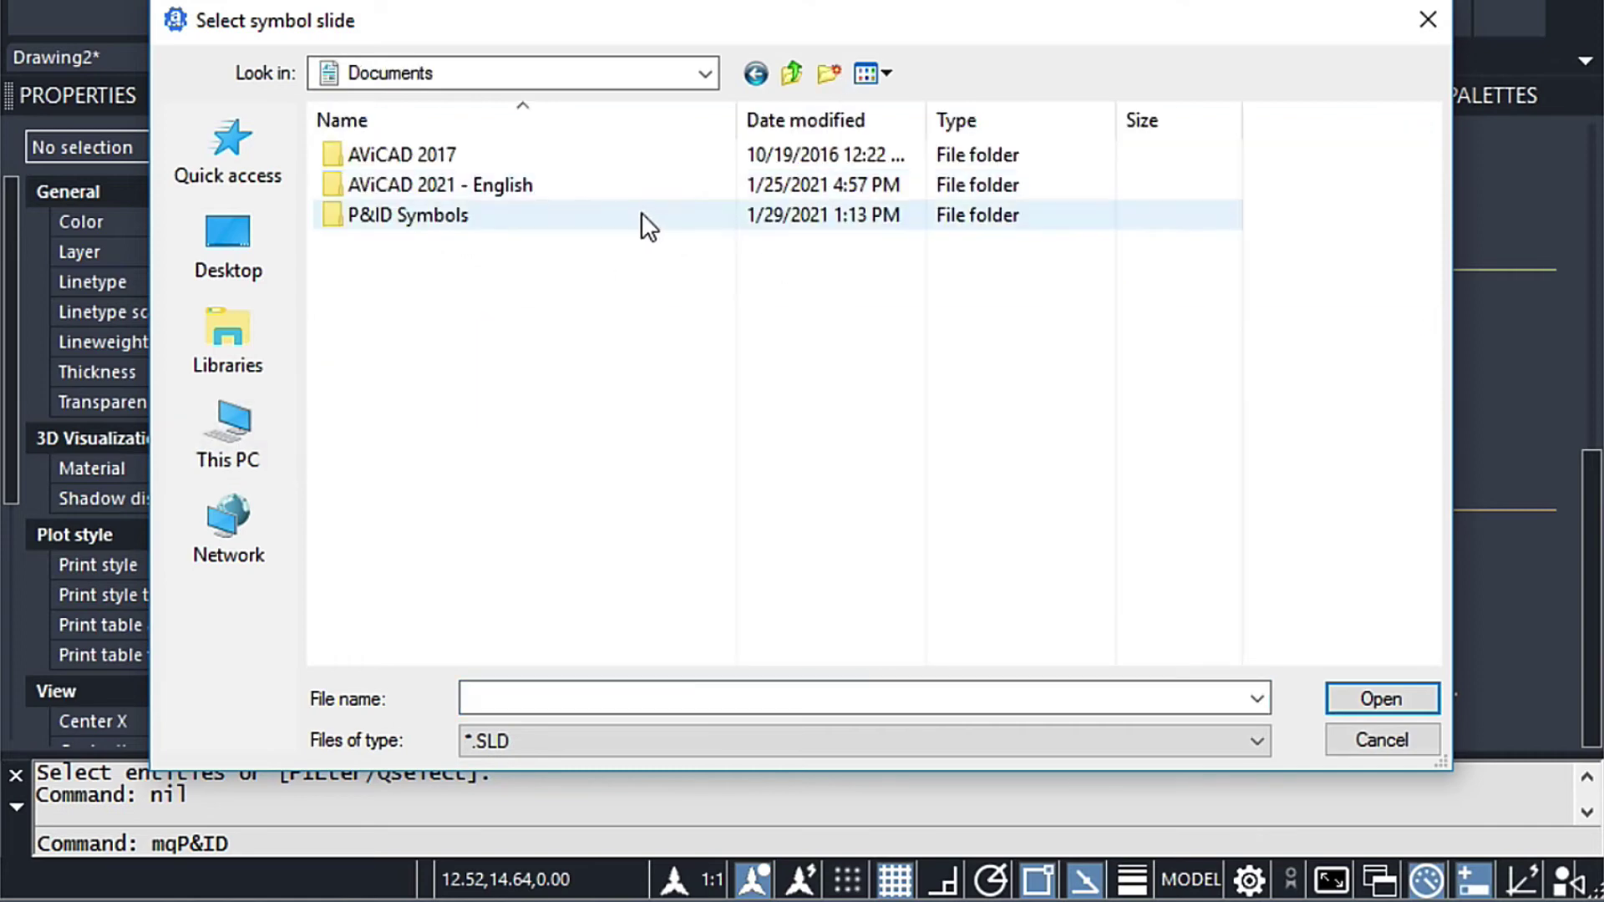
double_click(477, 214)
left_click(438, 153)
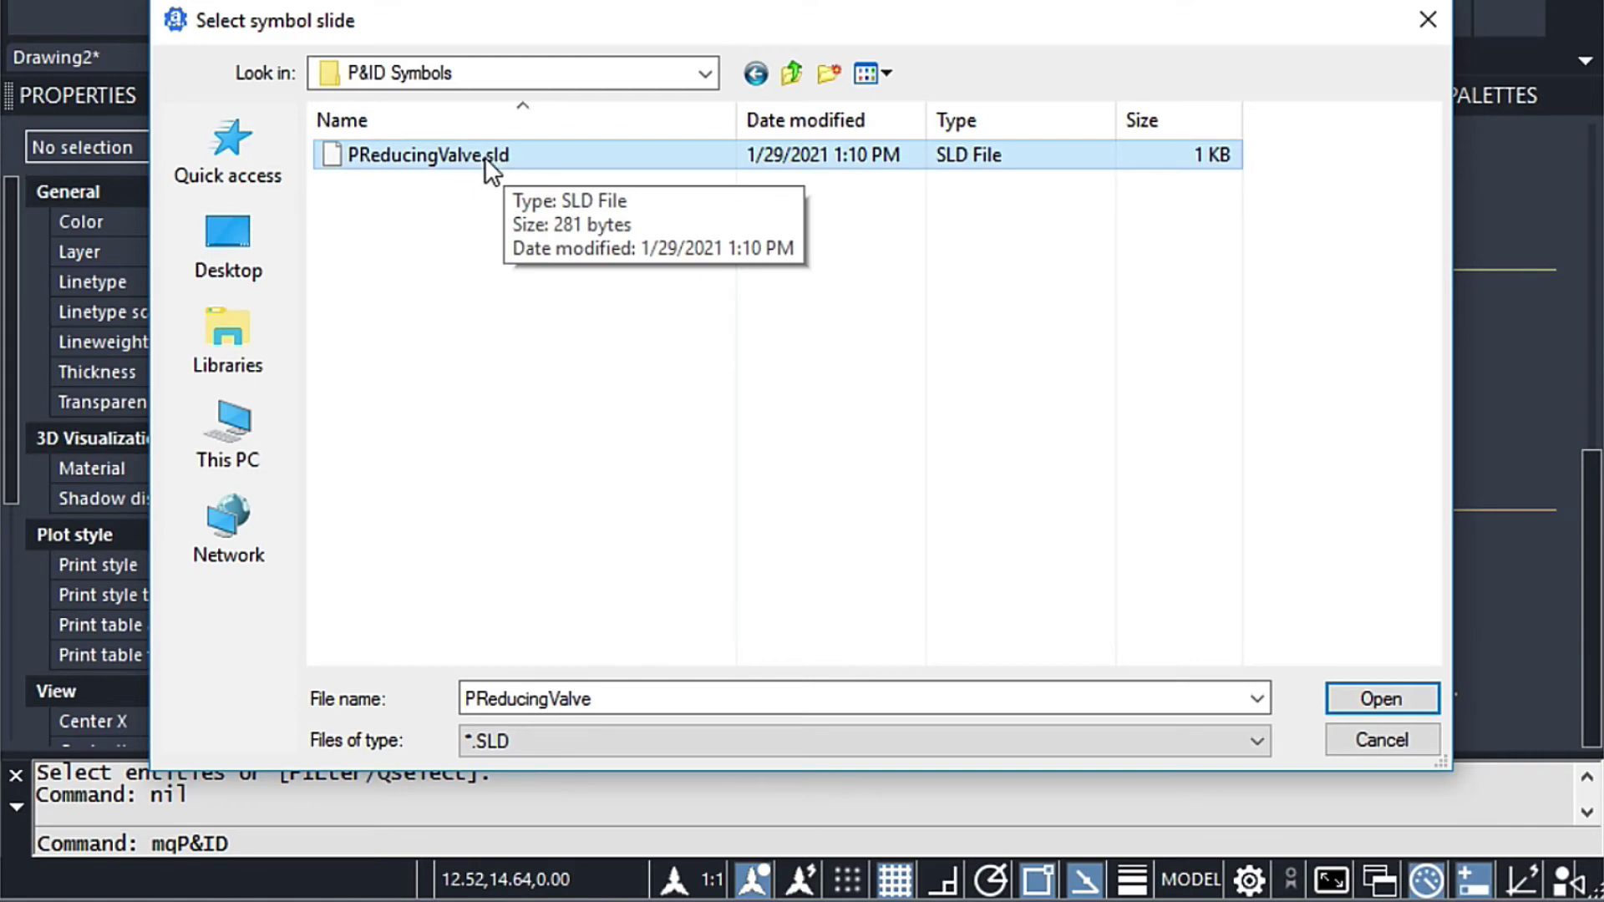
double_click(444, 155)
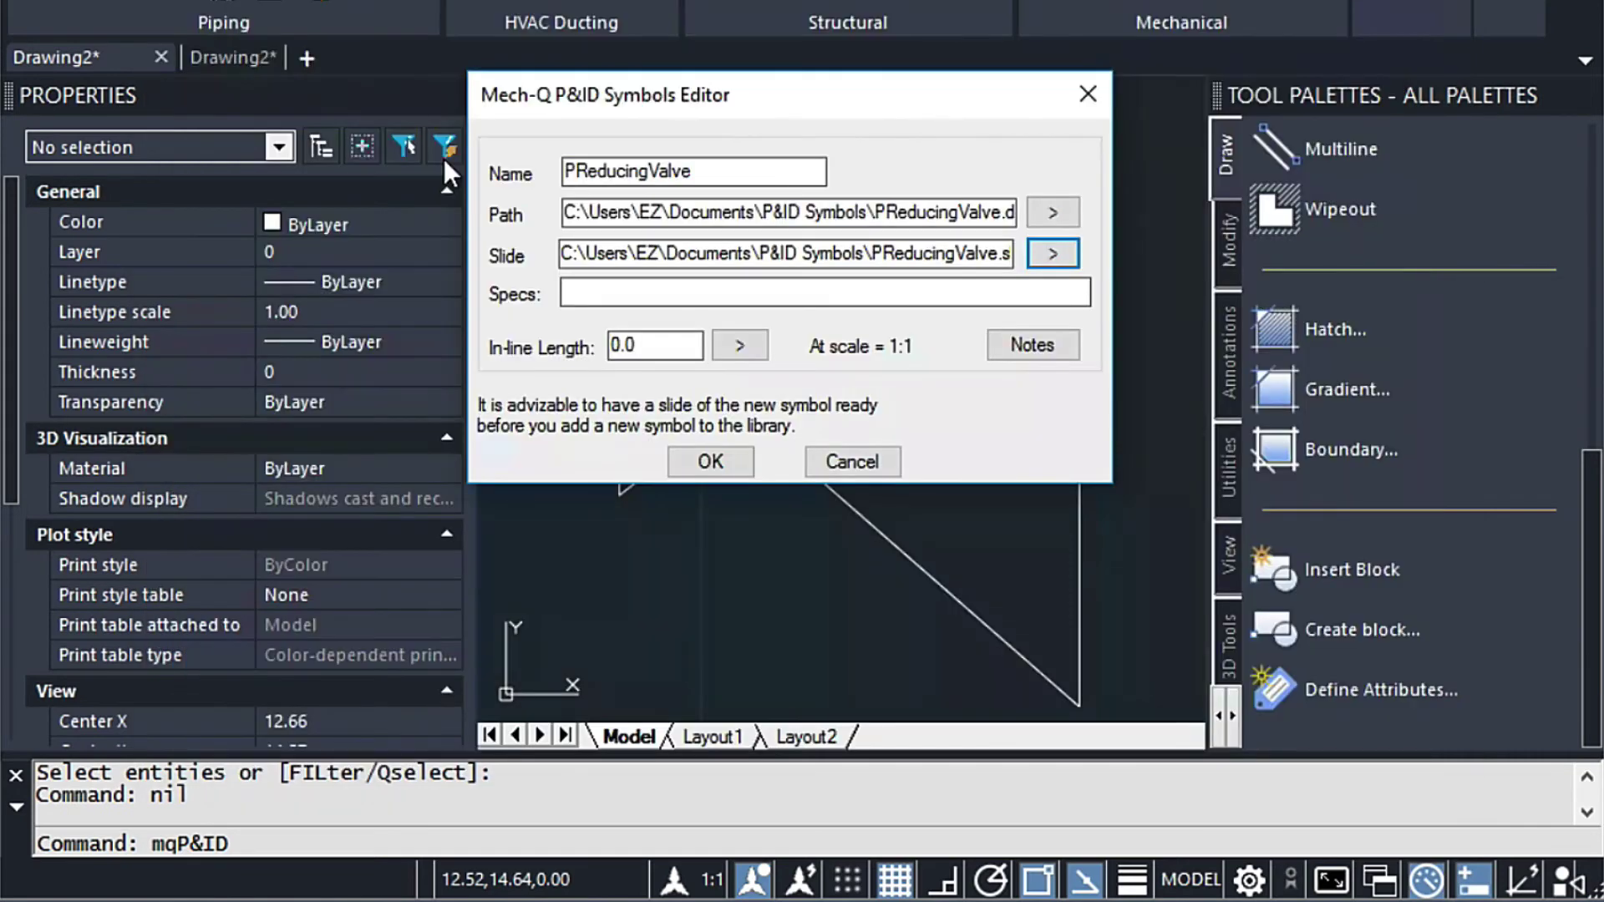
- Enter specs 300PSI, measure the 0.25 in-line length between the symbol's ends, and save
left_click(626, 291)
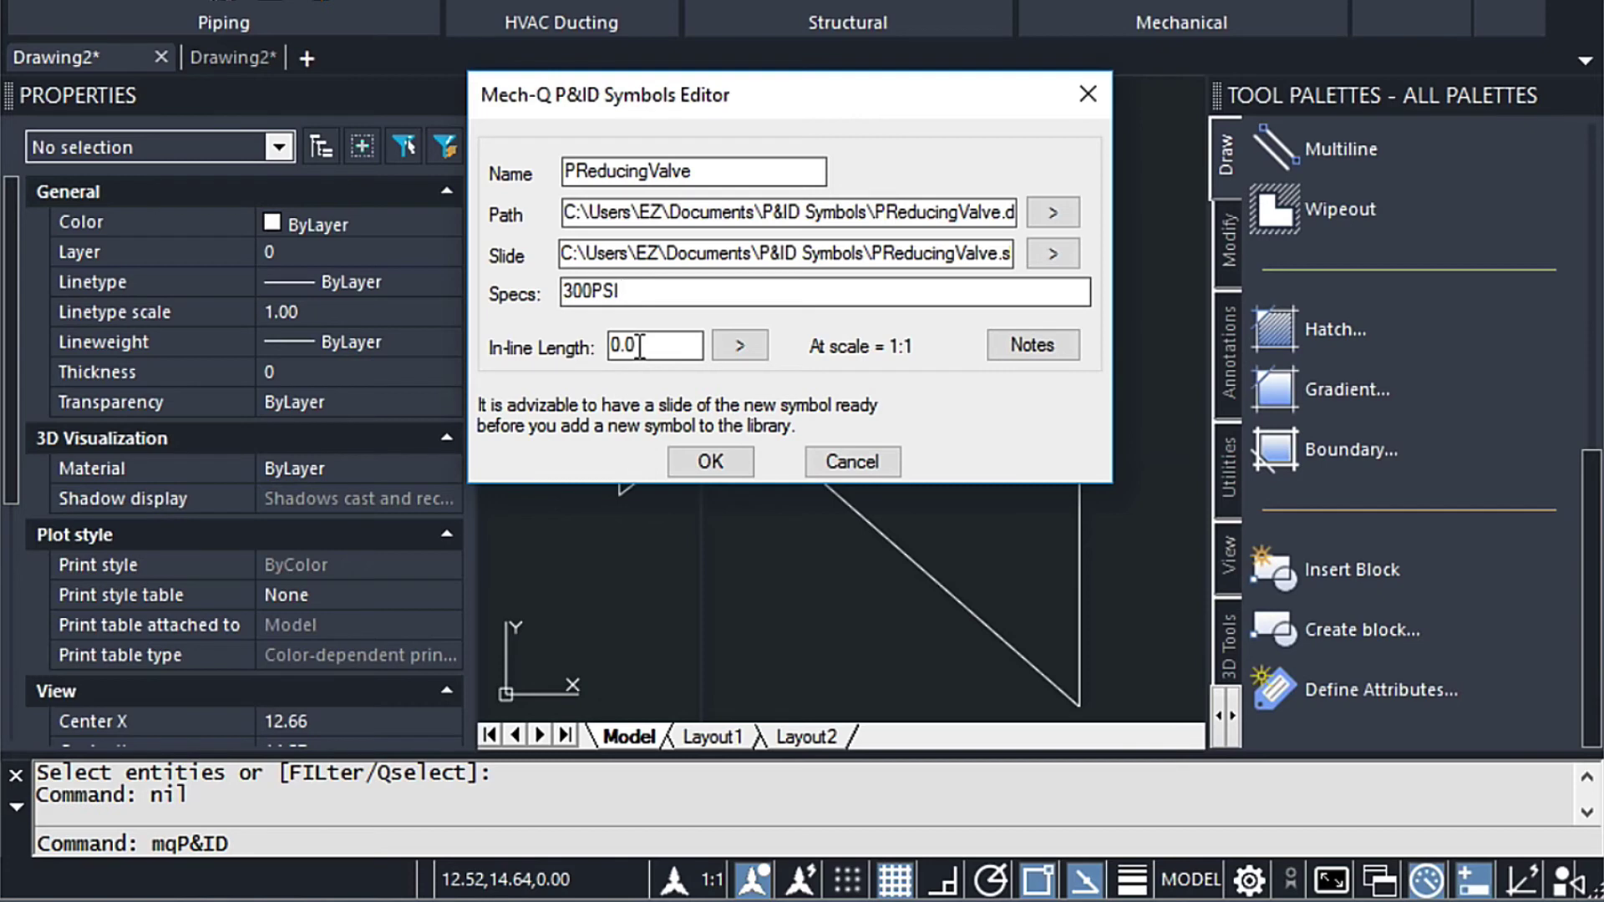
left_click(737, 346)
left_click(619, 405)
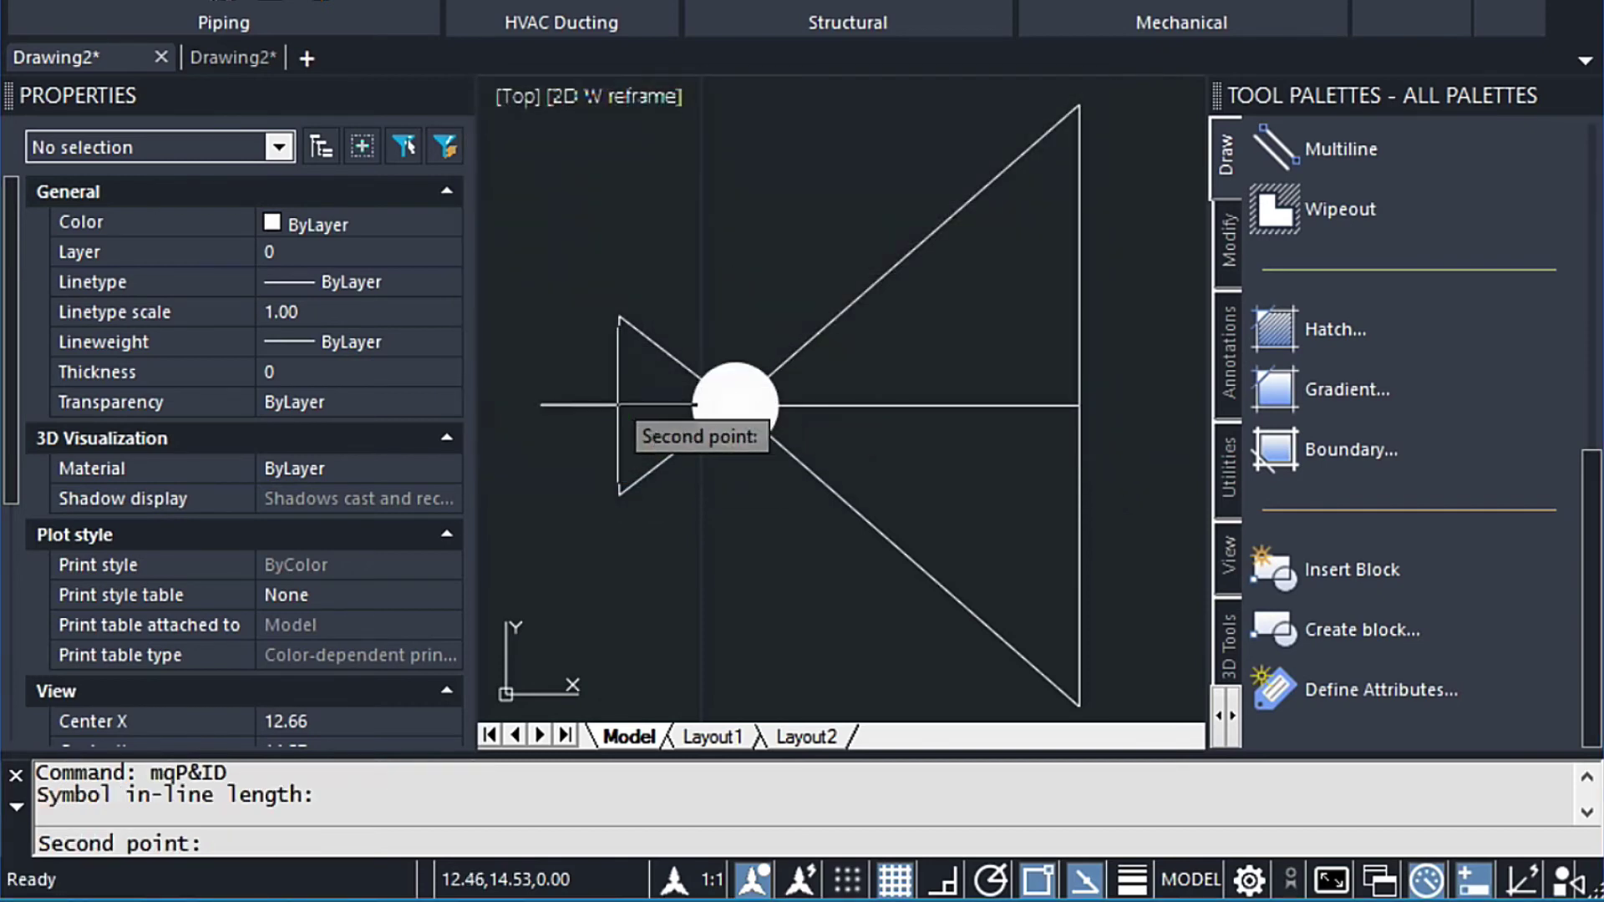
left_click(1079, 406)
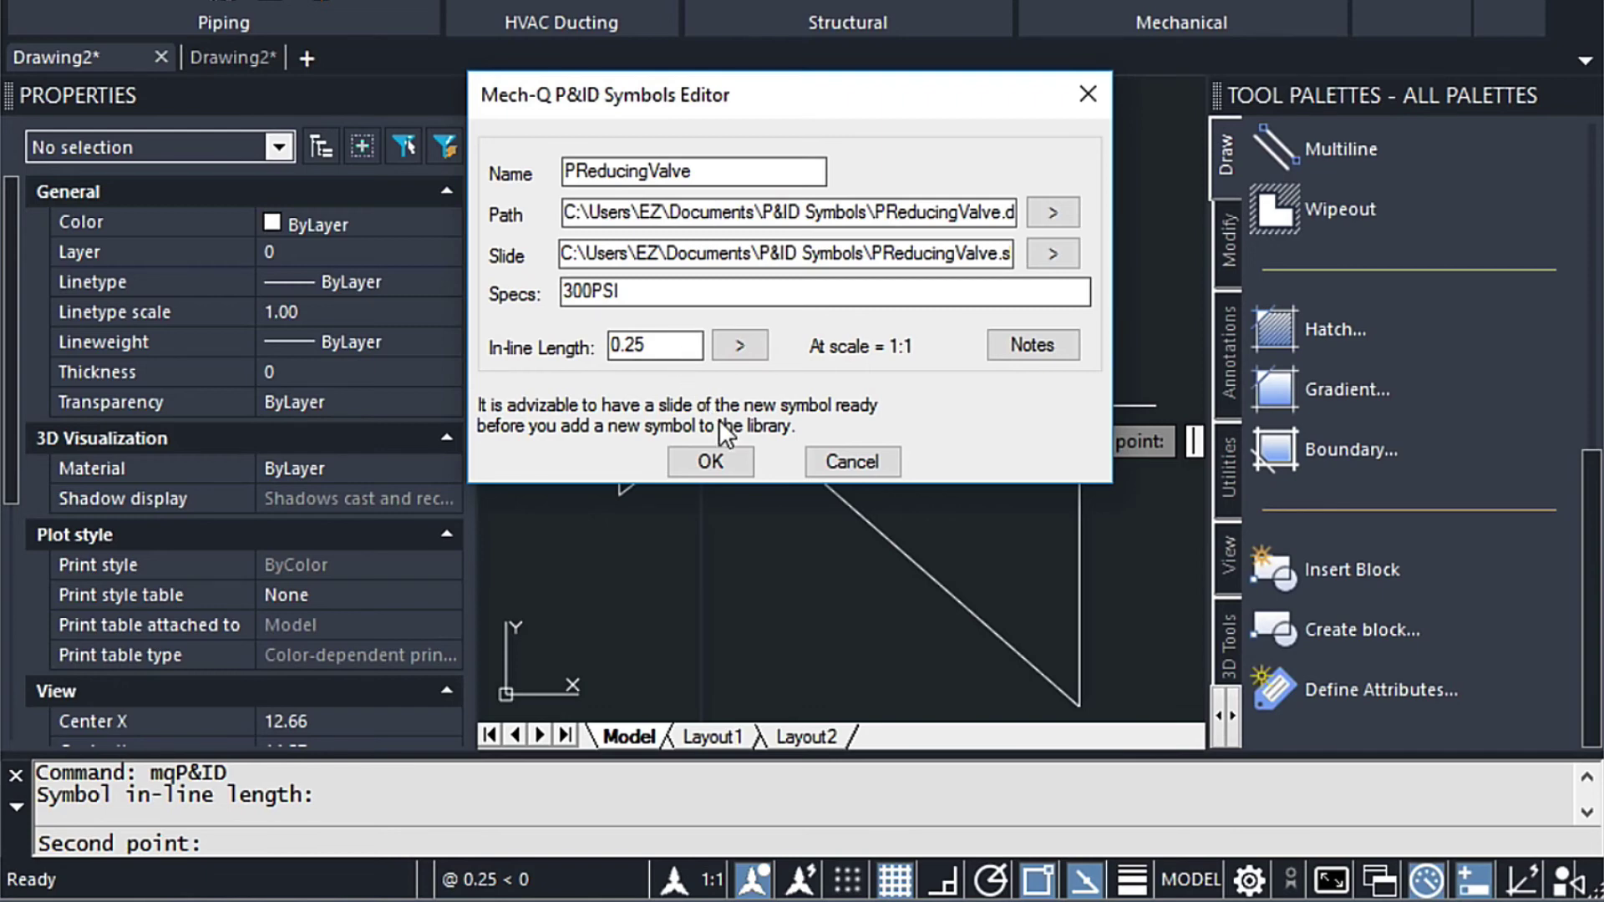
left_click(692, 458)
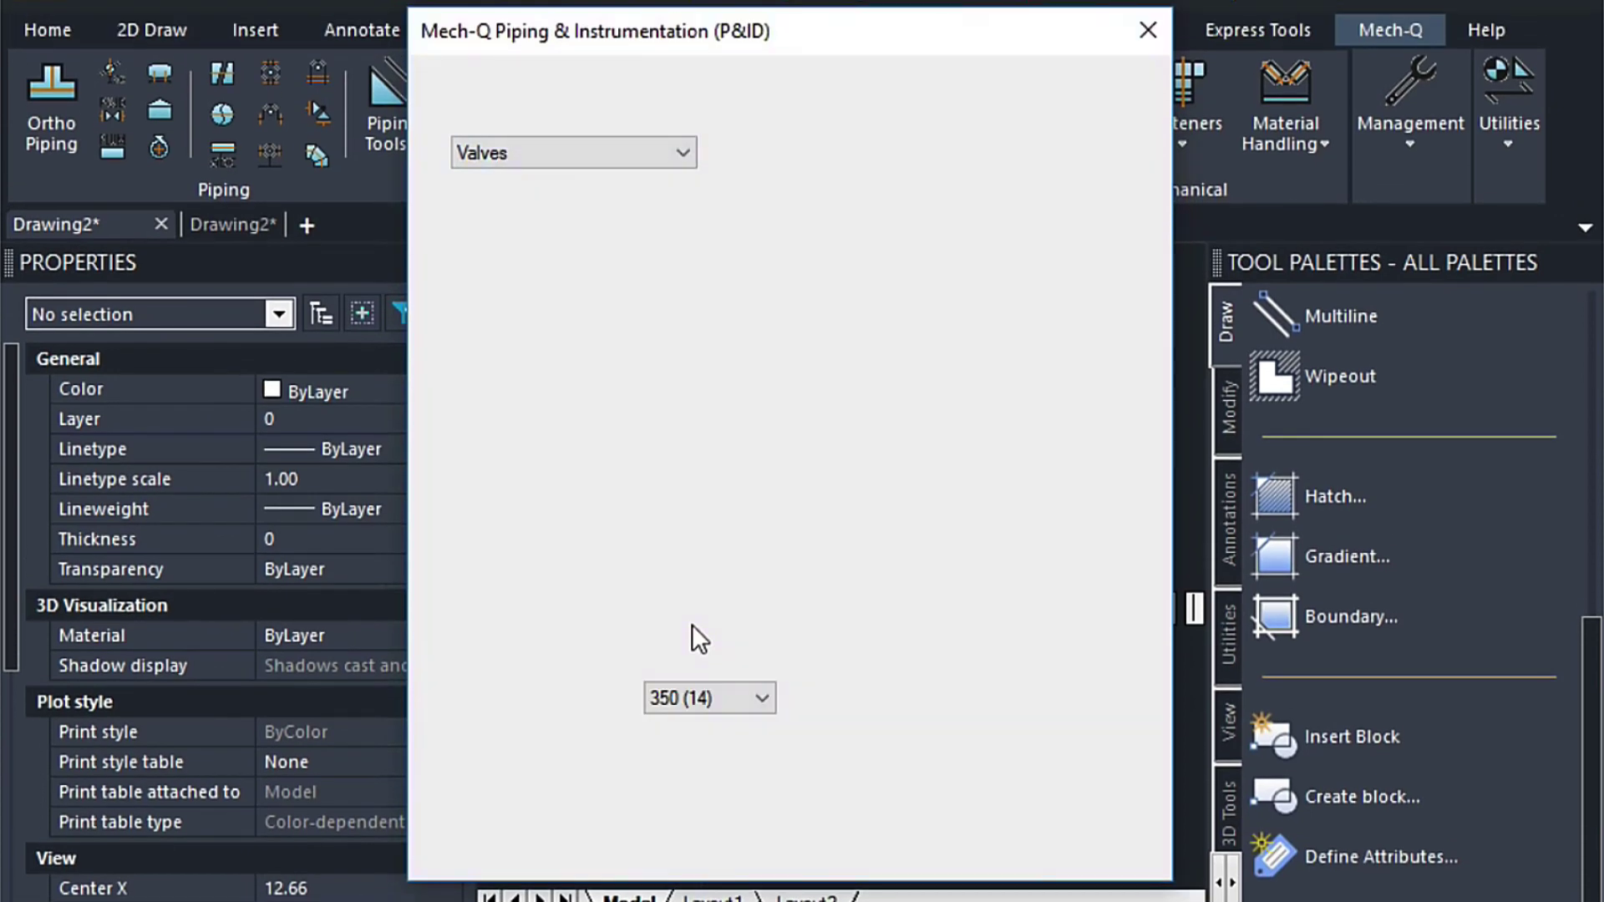
- Scroll to the bottom of the Valves list and select PReducingValve
left_click_drag(675, 443, 678, 566)
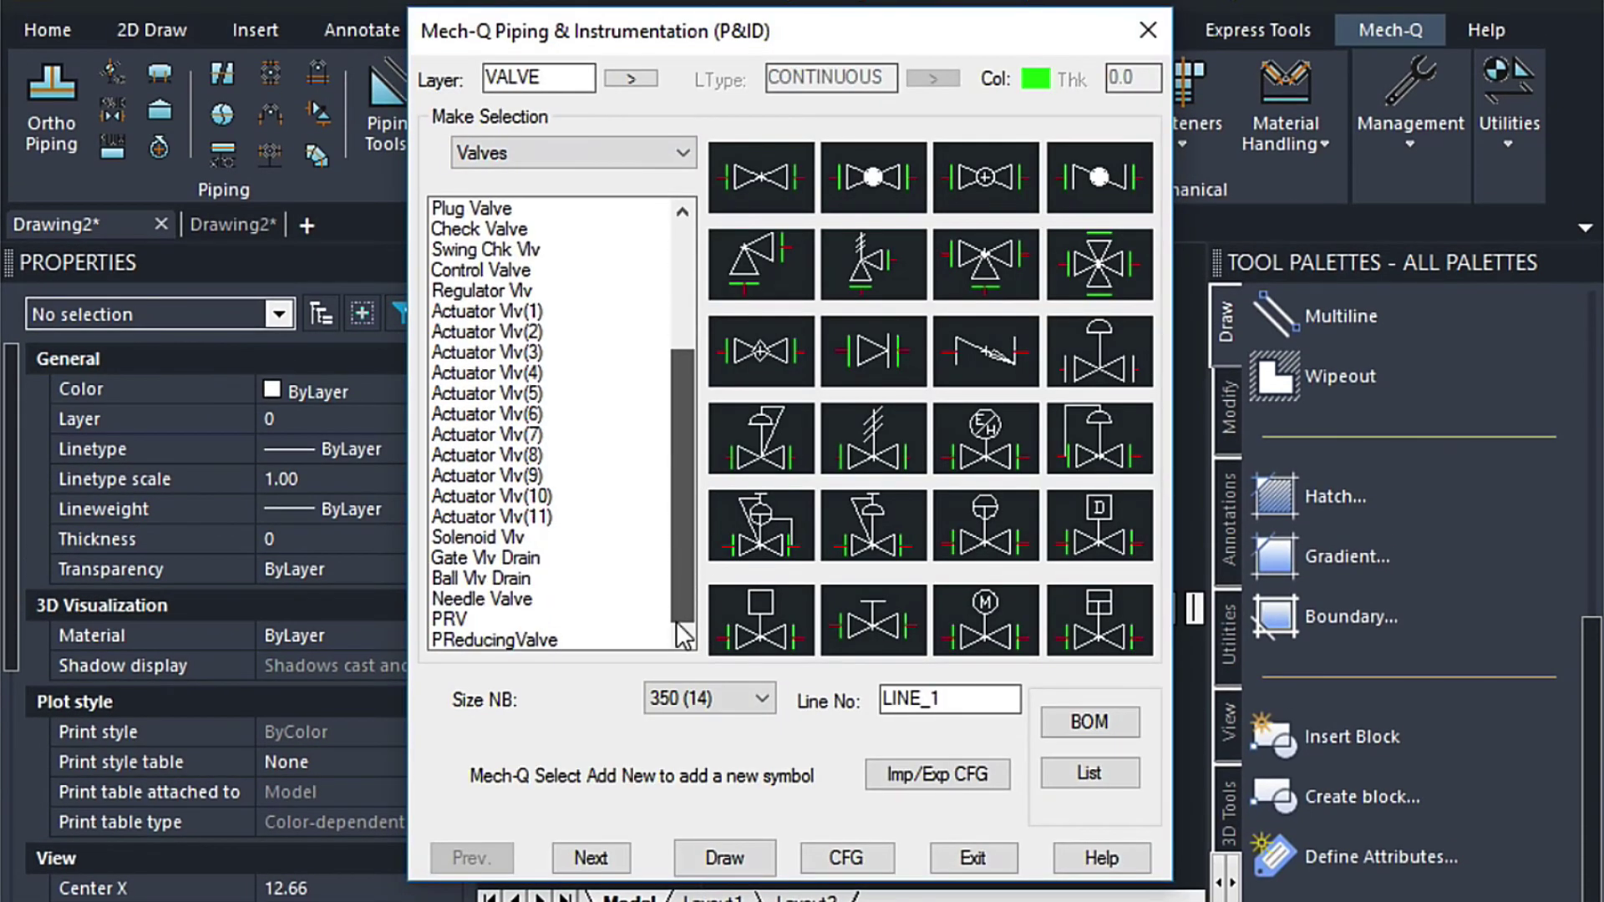
left_click(516, 641)
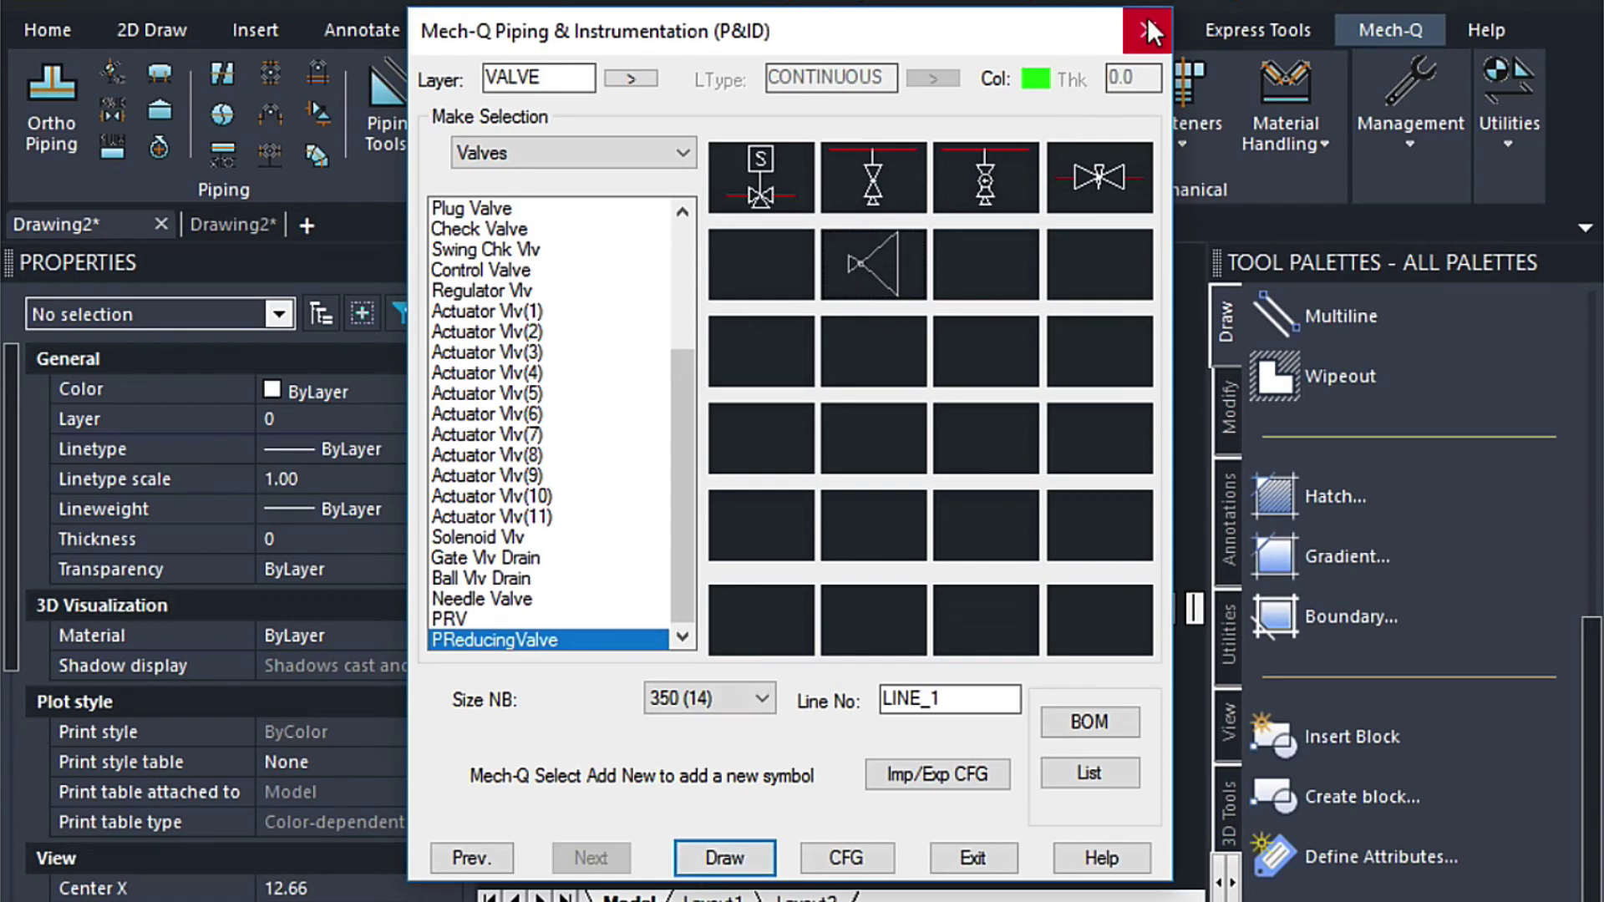
- Draw a horizontal LINE_1 pipe from Pipe & Fittings above the valve symbol
left_click(519, 153)
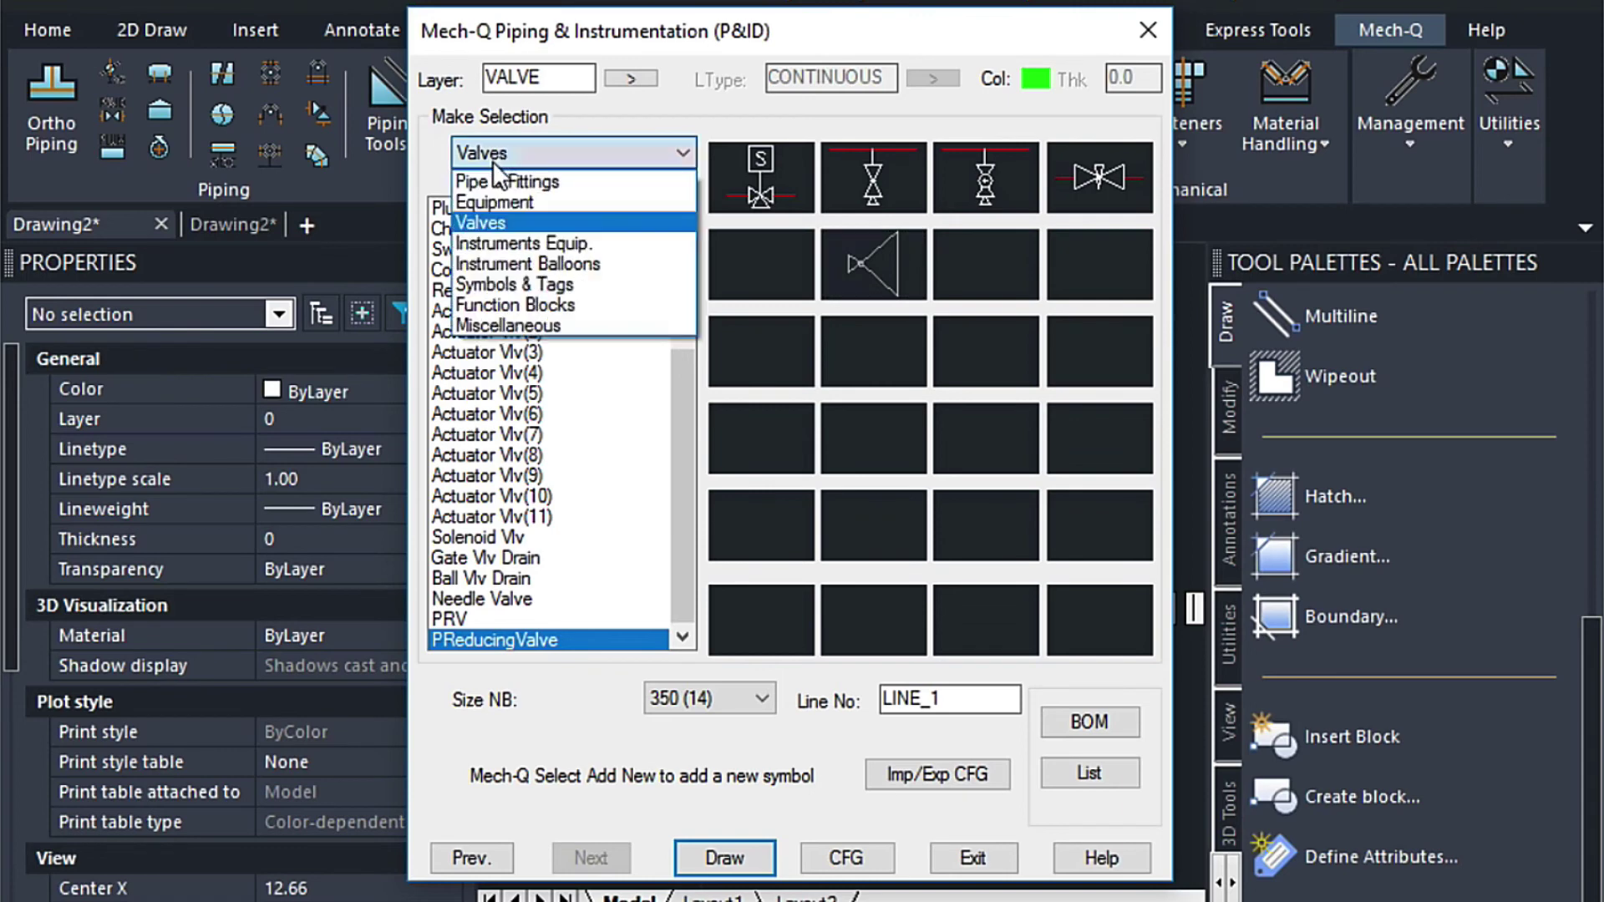
left_click(495, 179)
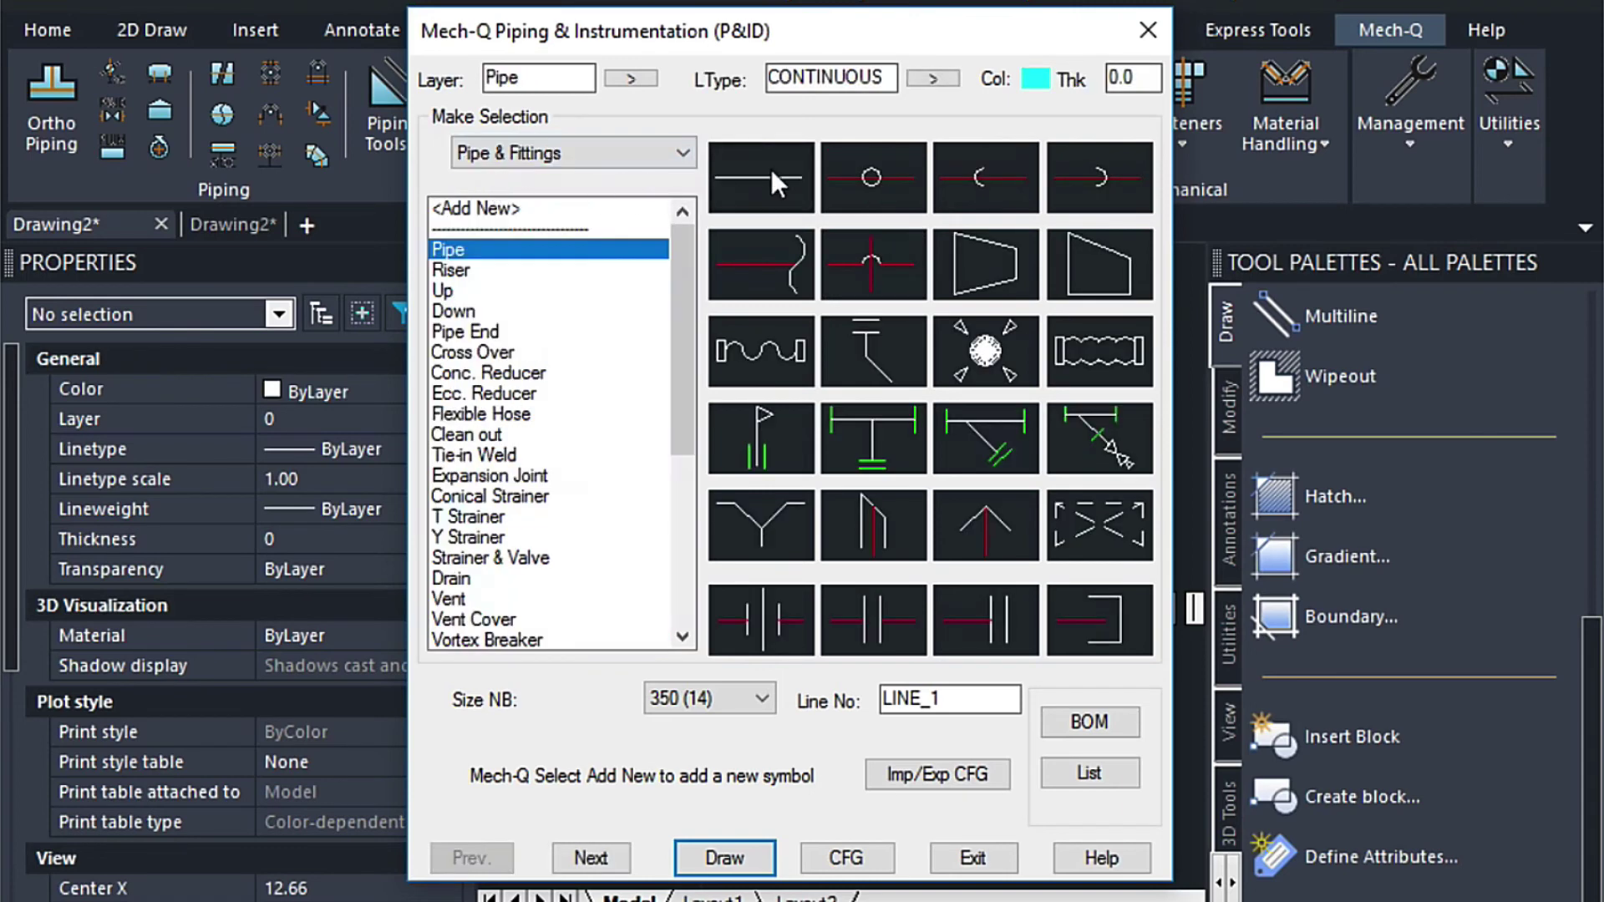
left_click(724, 858)
scroll(649, 545, "up", 4)
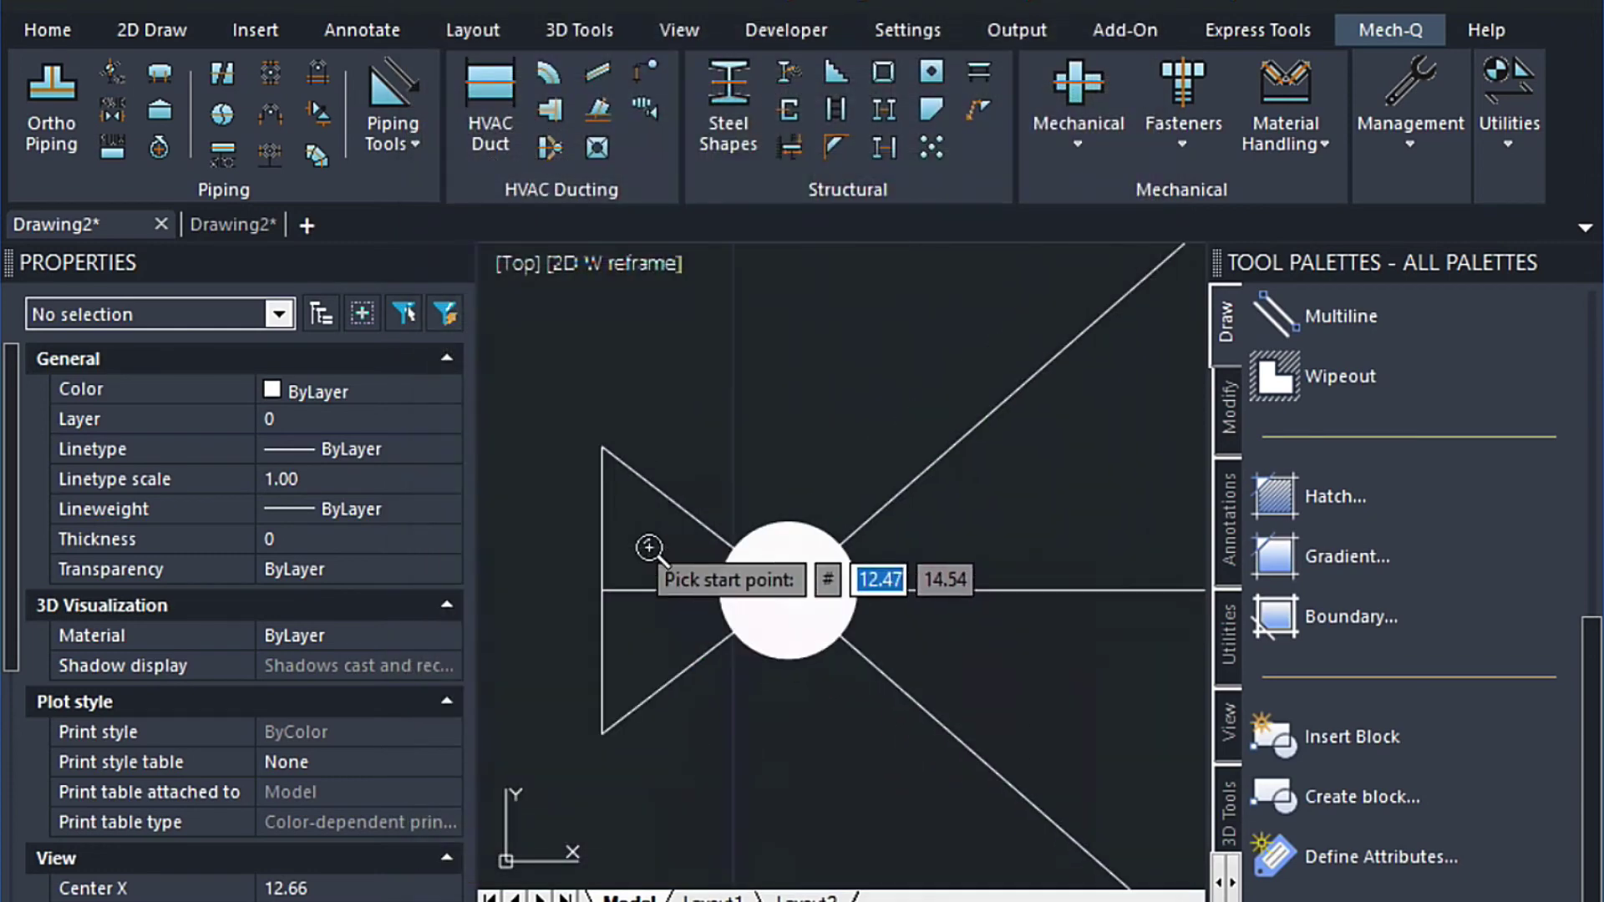
scroll(649, 547, "down", 8)
scroll(649, 548, "down", 3)
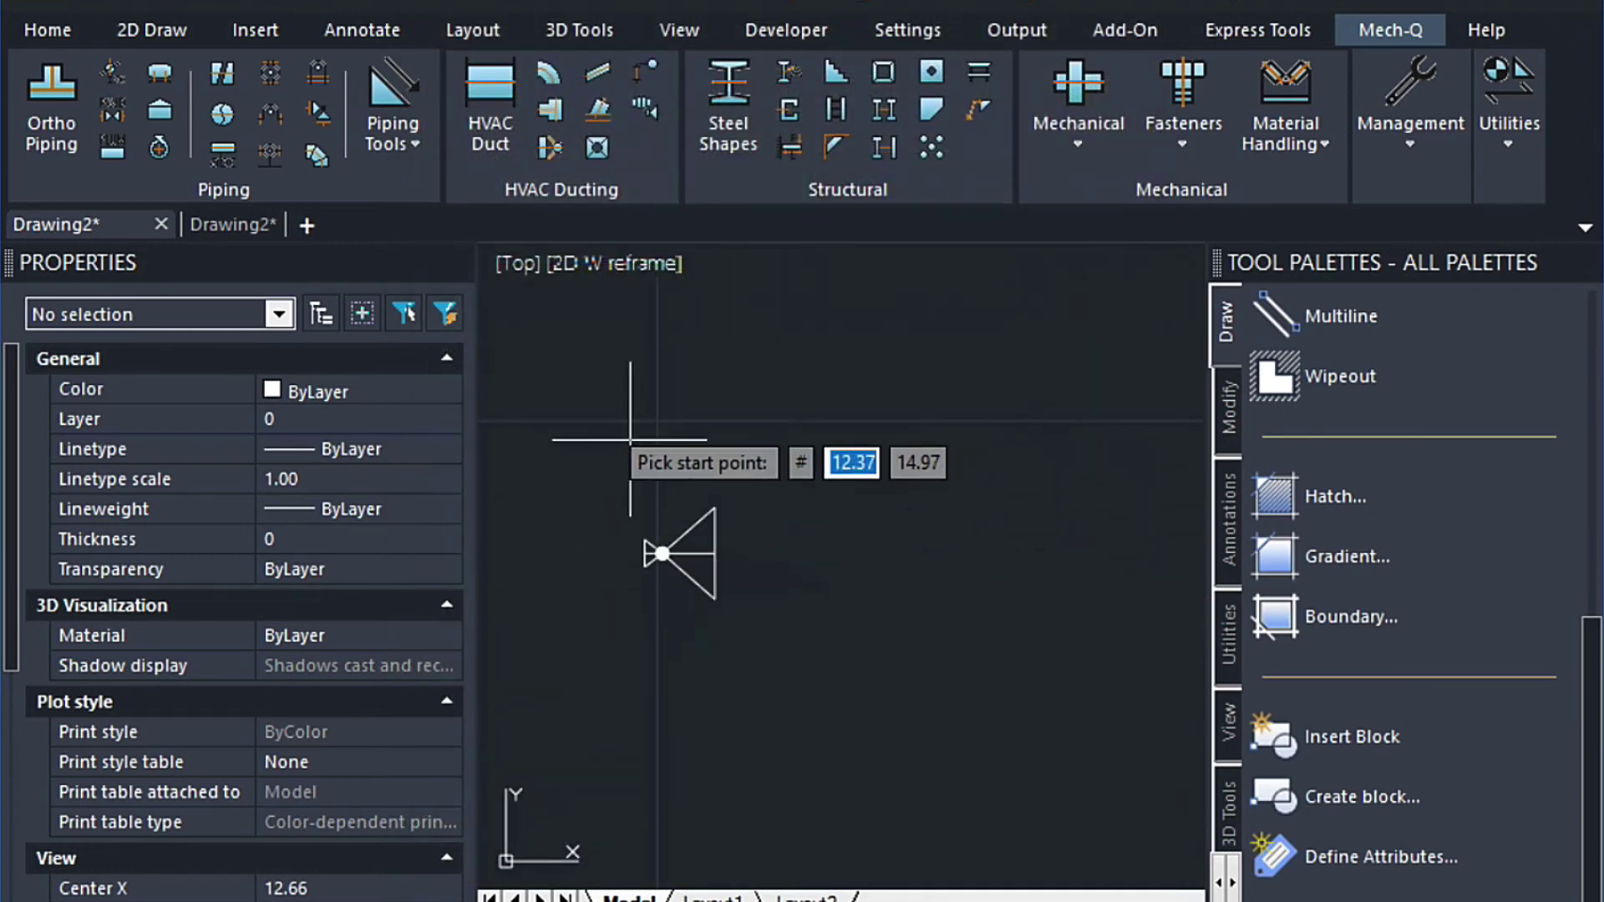
left_click(580, 420)
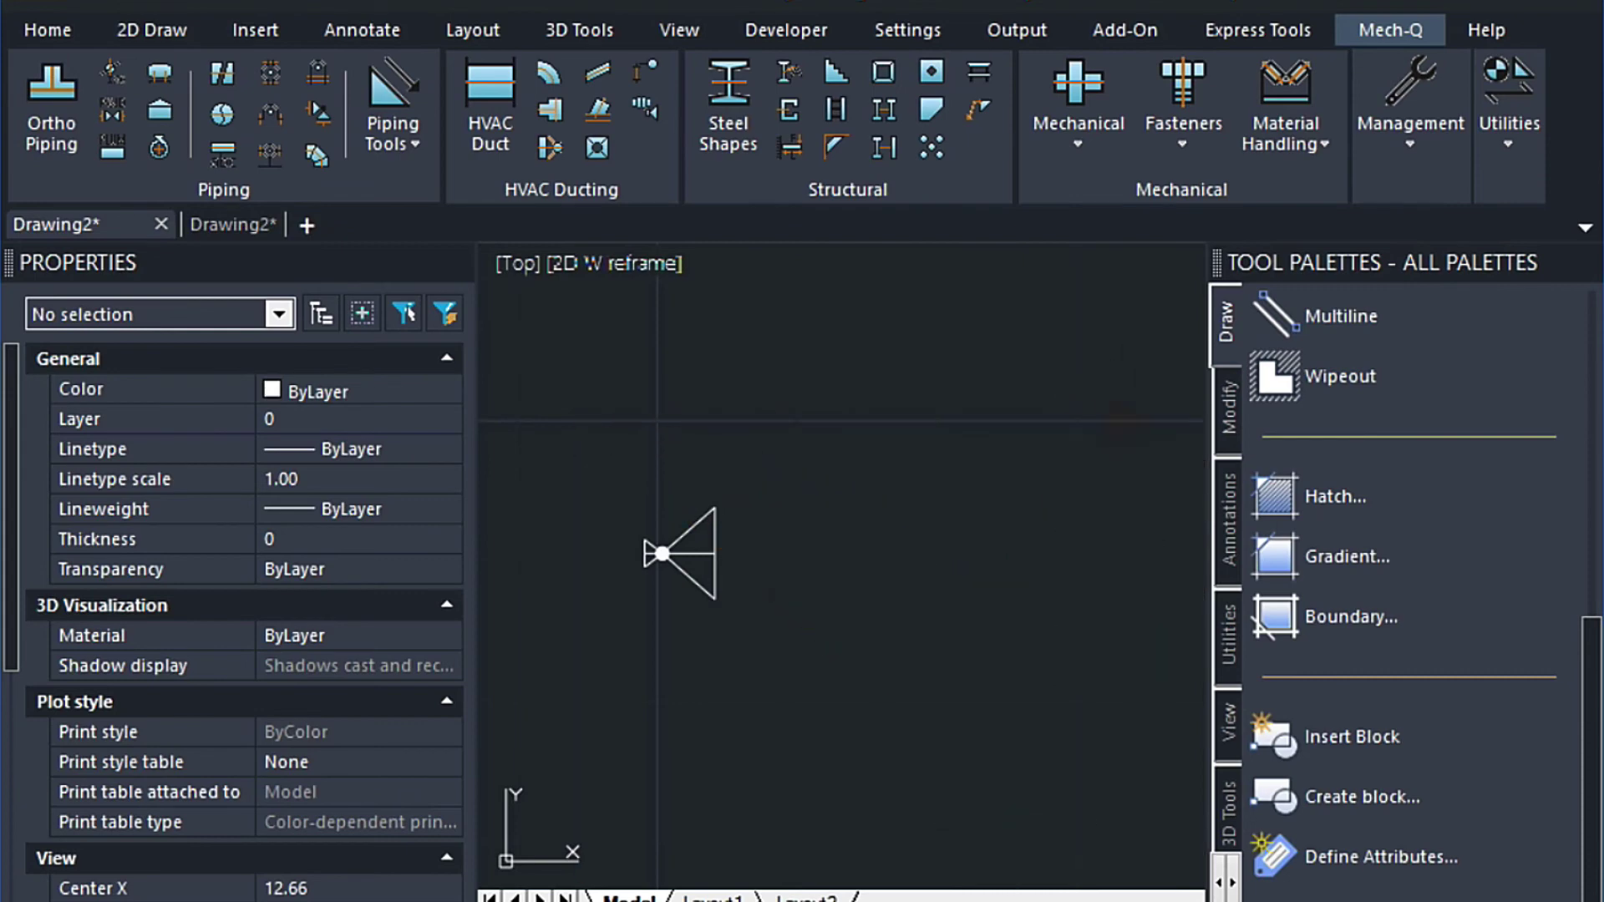
left_click(1030, 447)
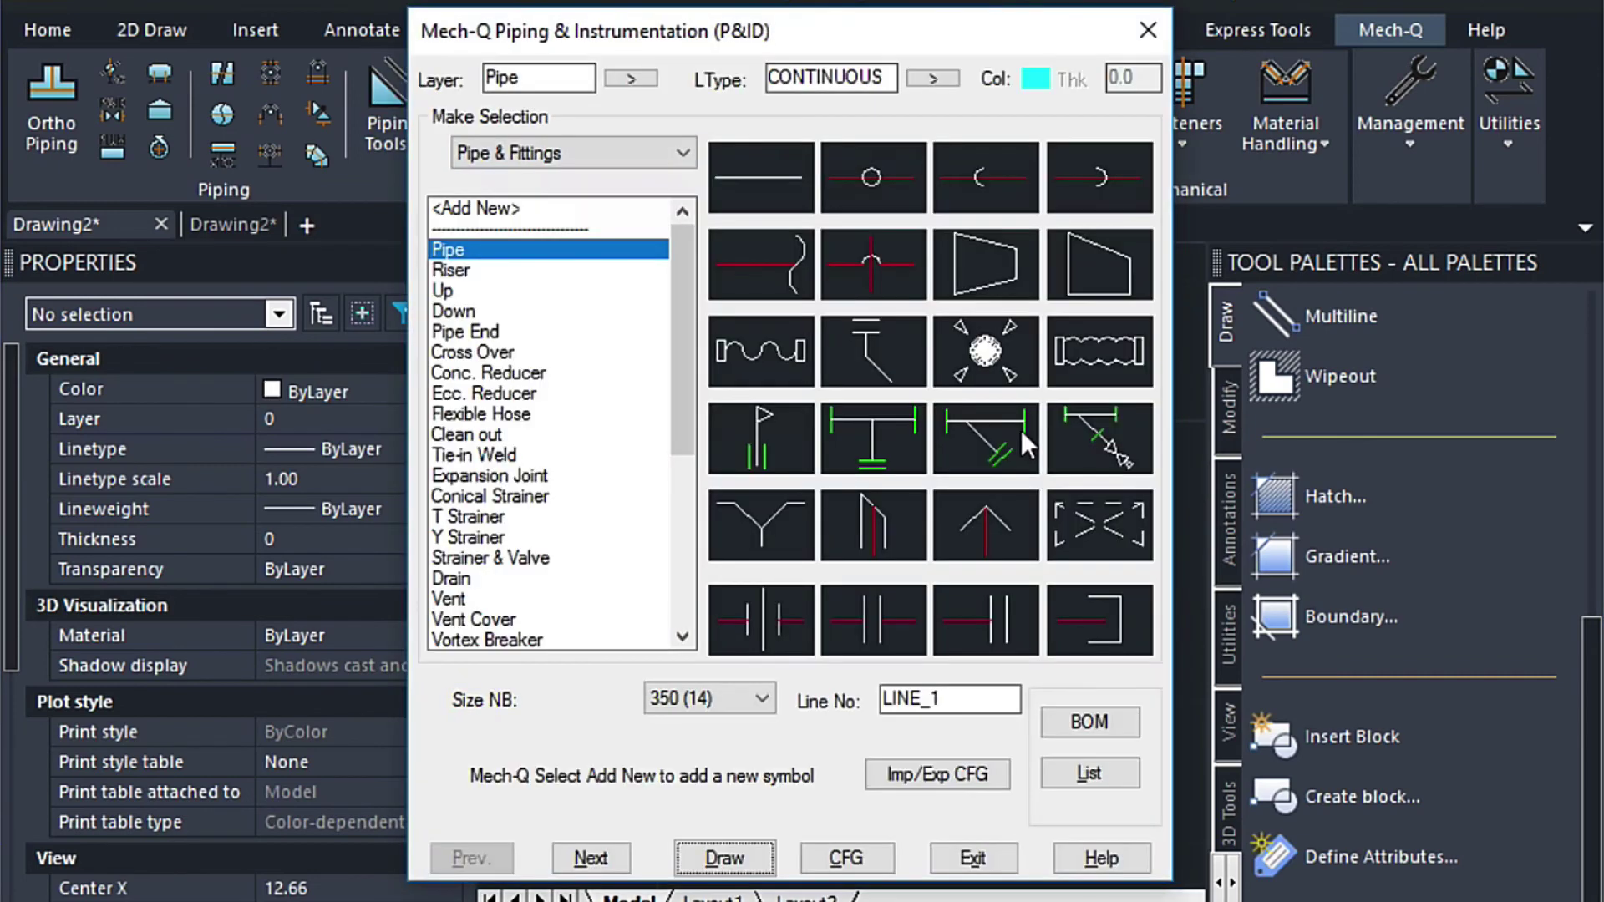
left_click(680, 152)
- Place PReducingValve inline on the LINE_1 pipe with tag 2001 and close the P&ID dialog
left_click(604, 218)
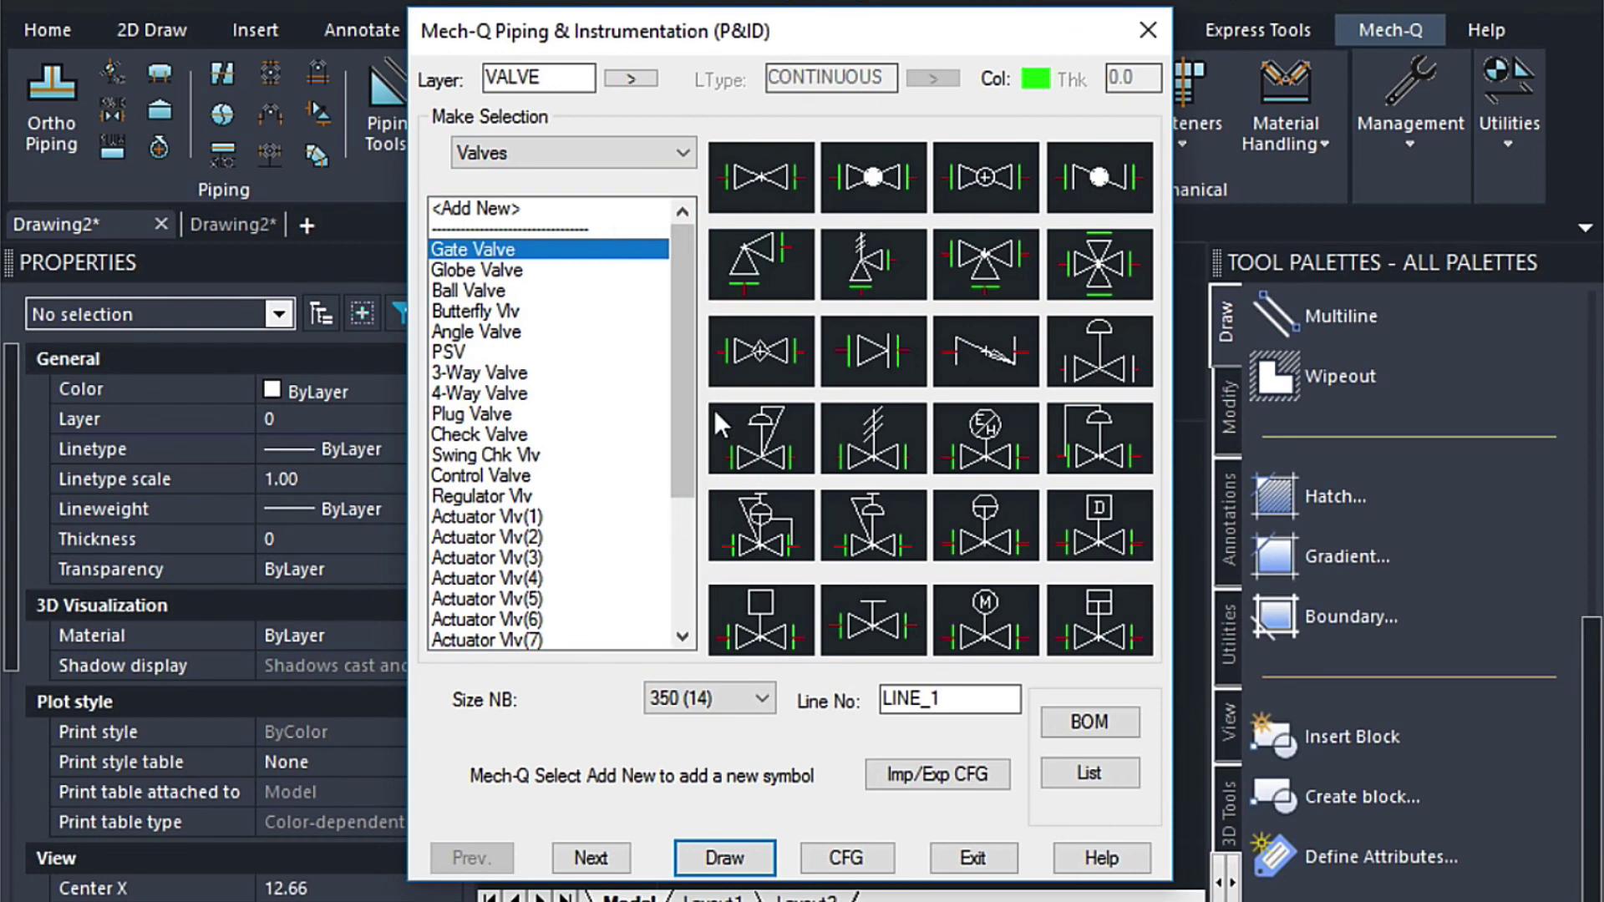
left_click_drag(681, 484, 558, 663)
left_click(526, 639)
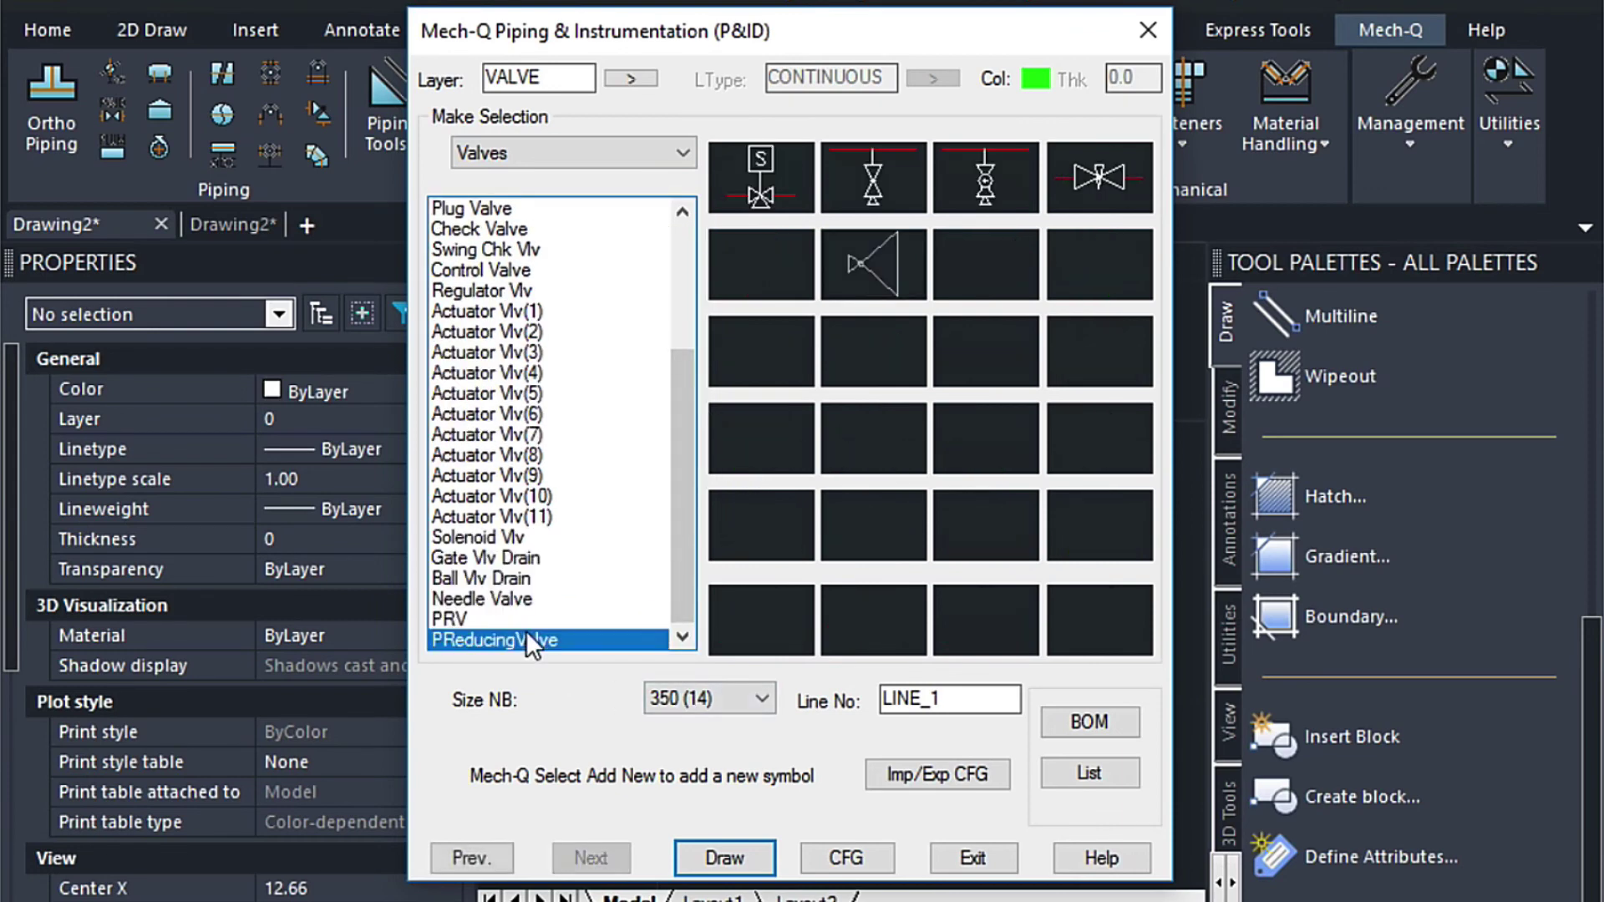
left_click(724, 858)
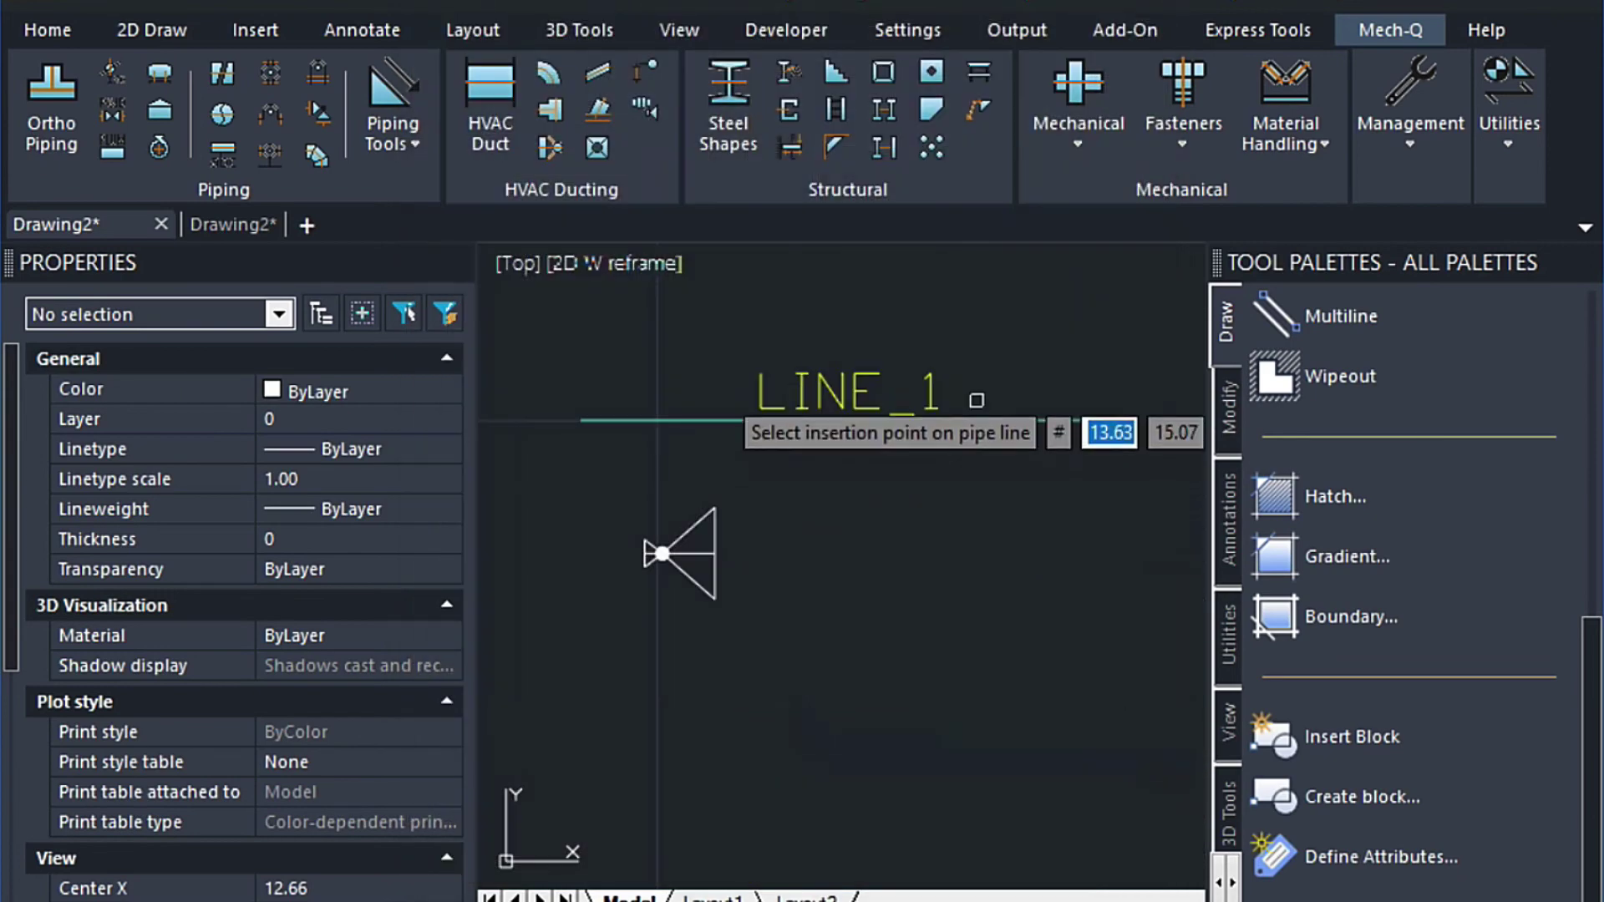
left_click(998, 418)
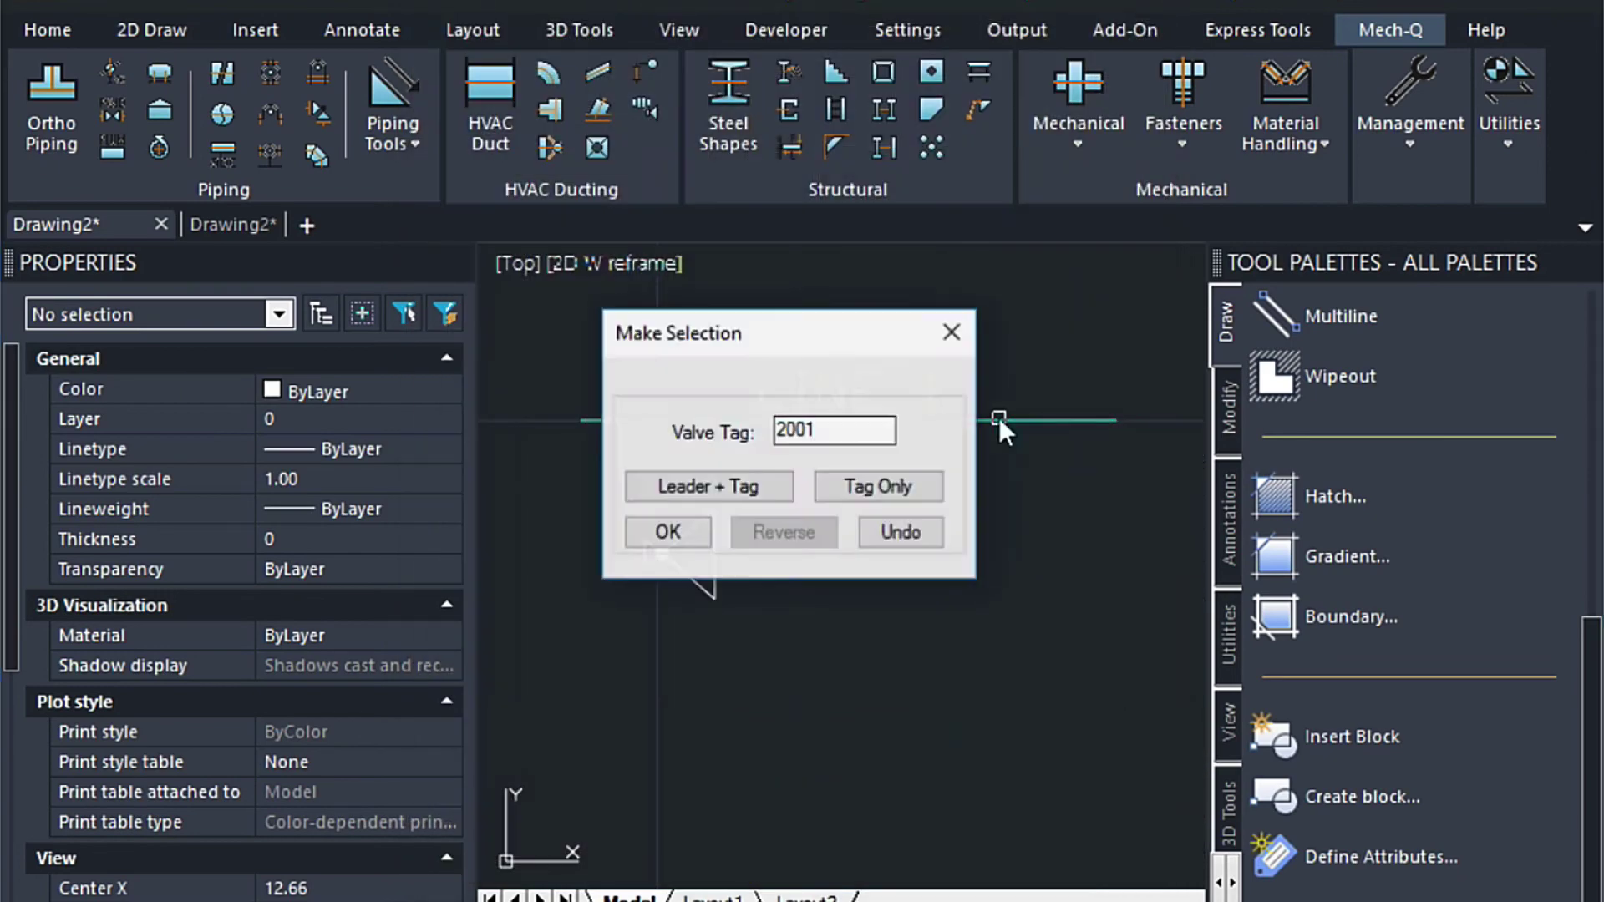
left_click(669, 533)
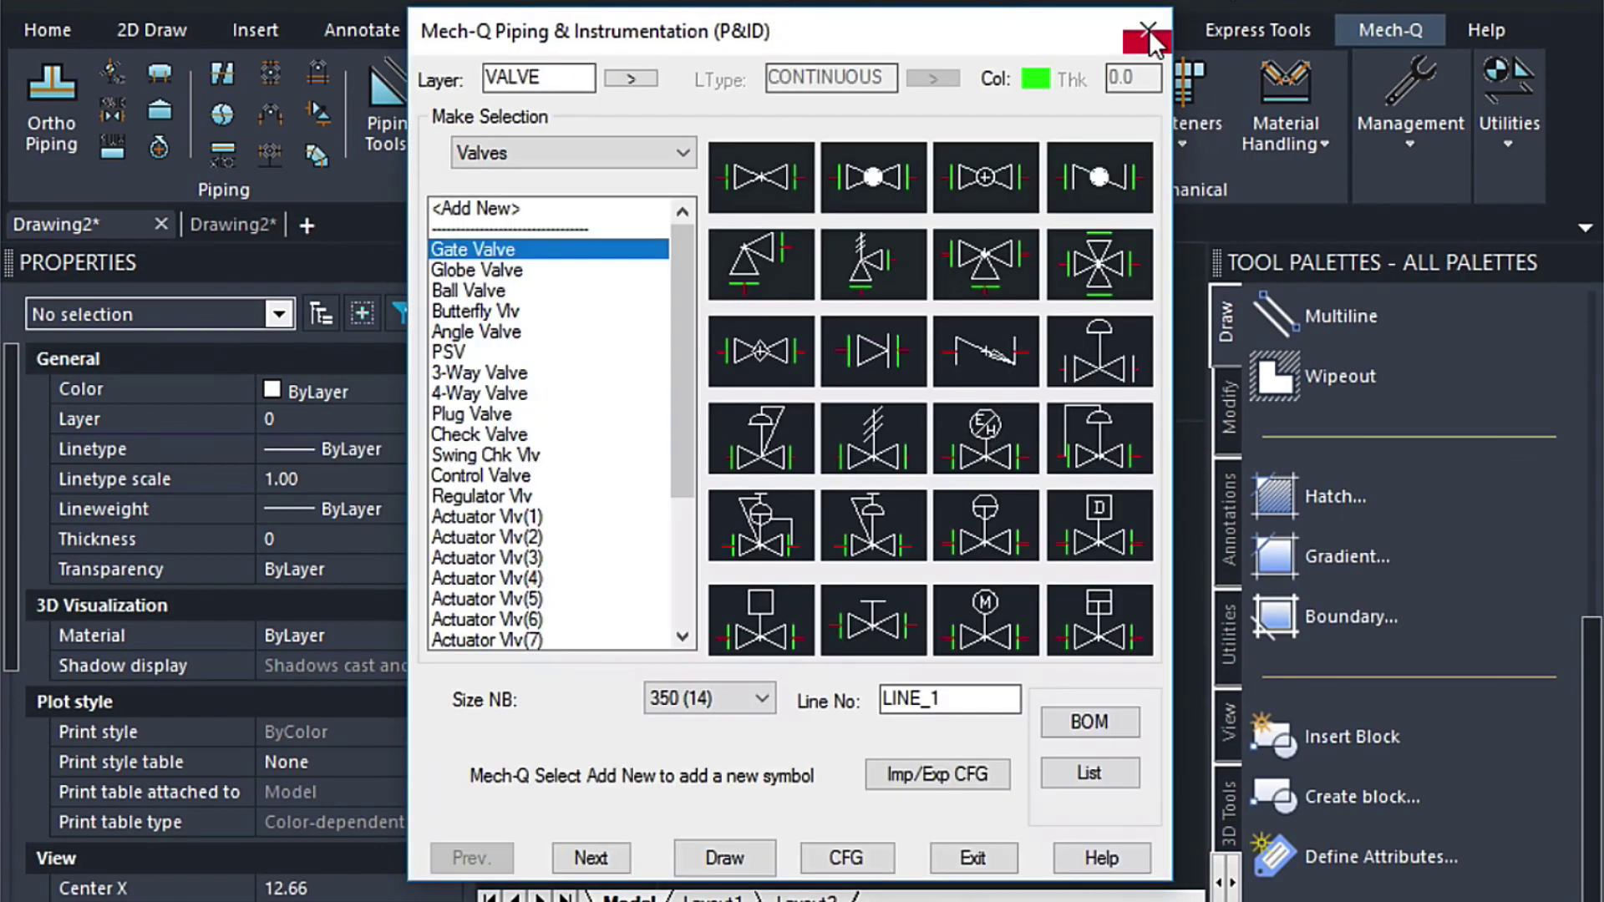
left_click(1150, 27)
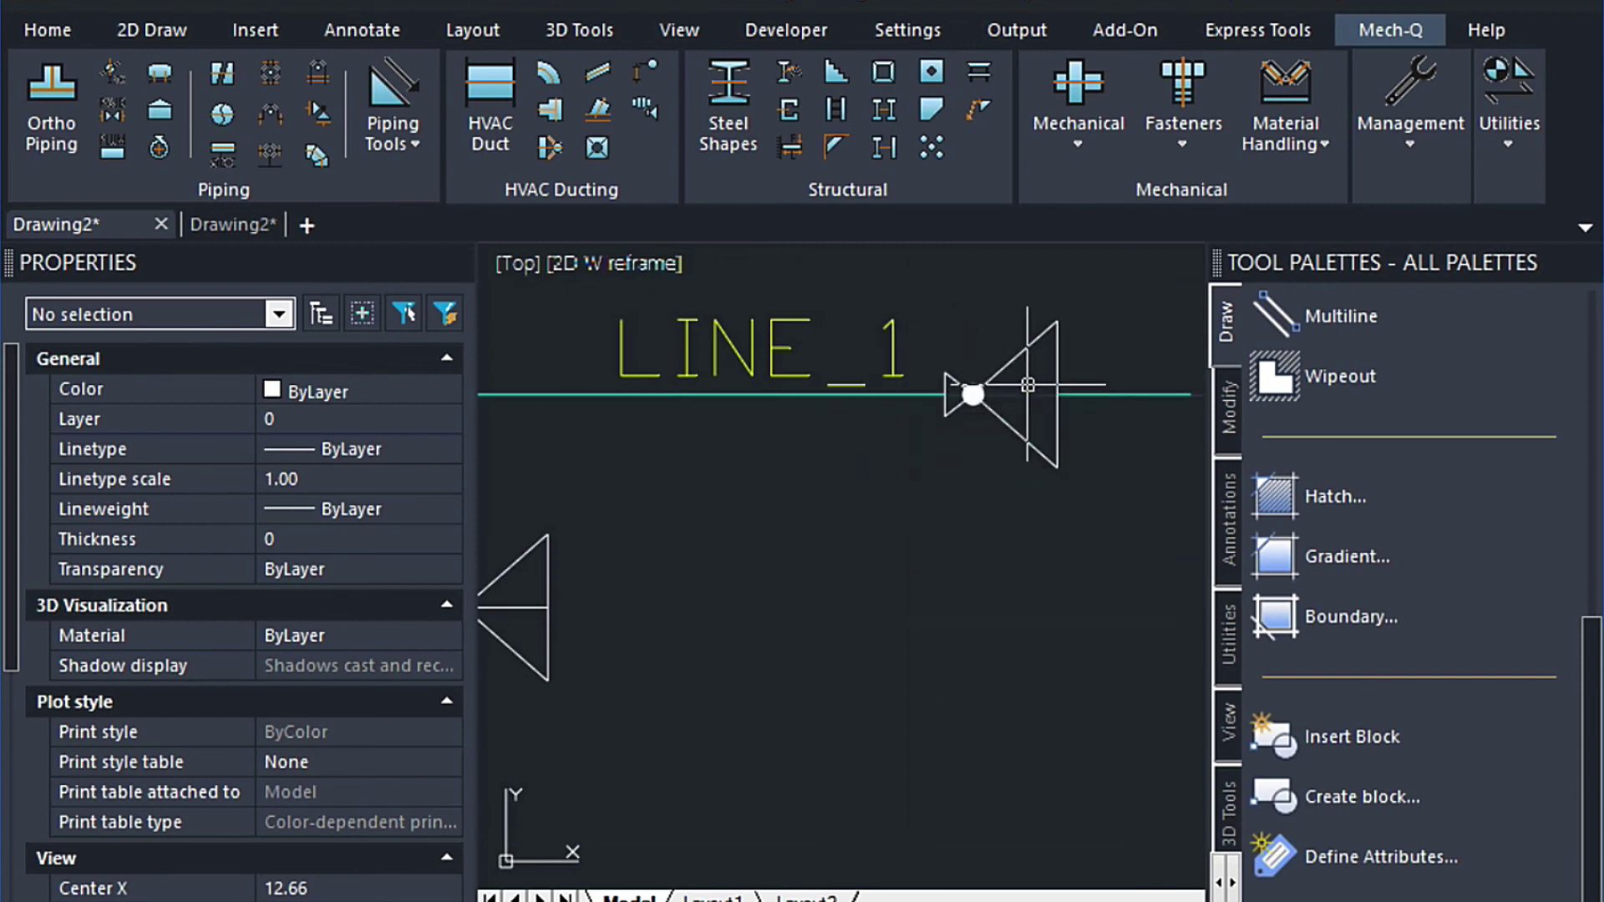
scroll(961, 537, "down", 4)
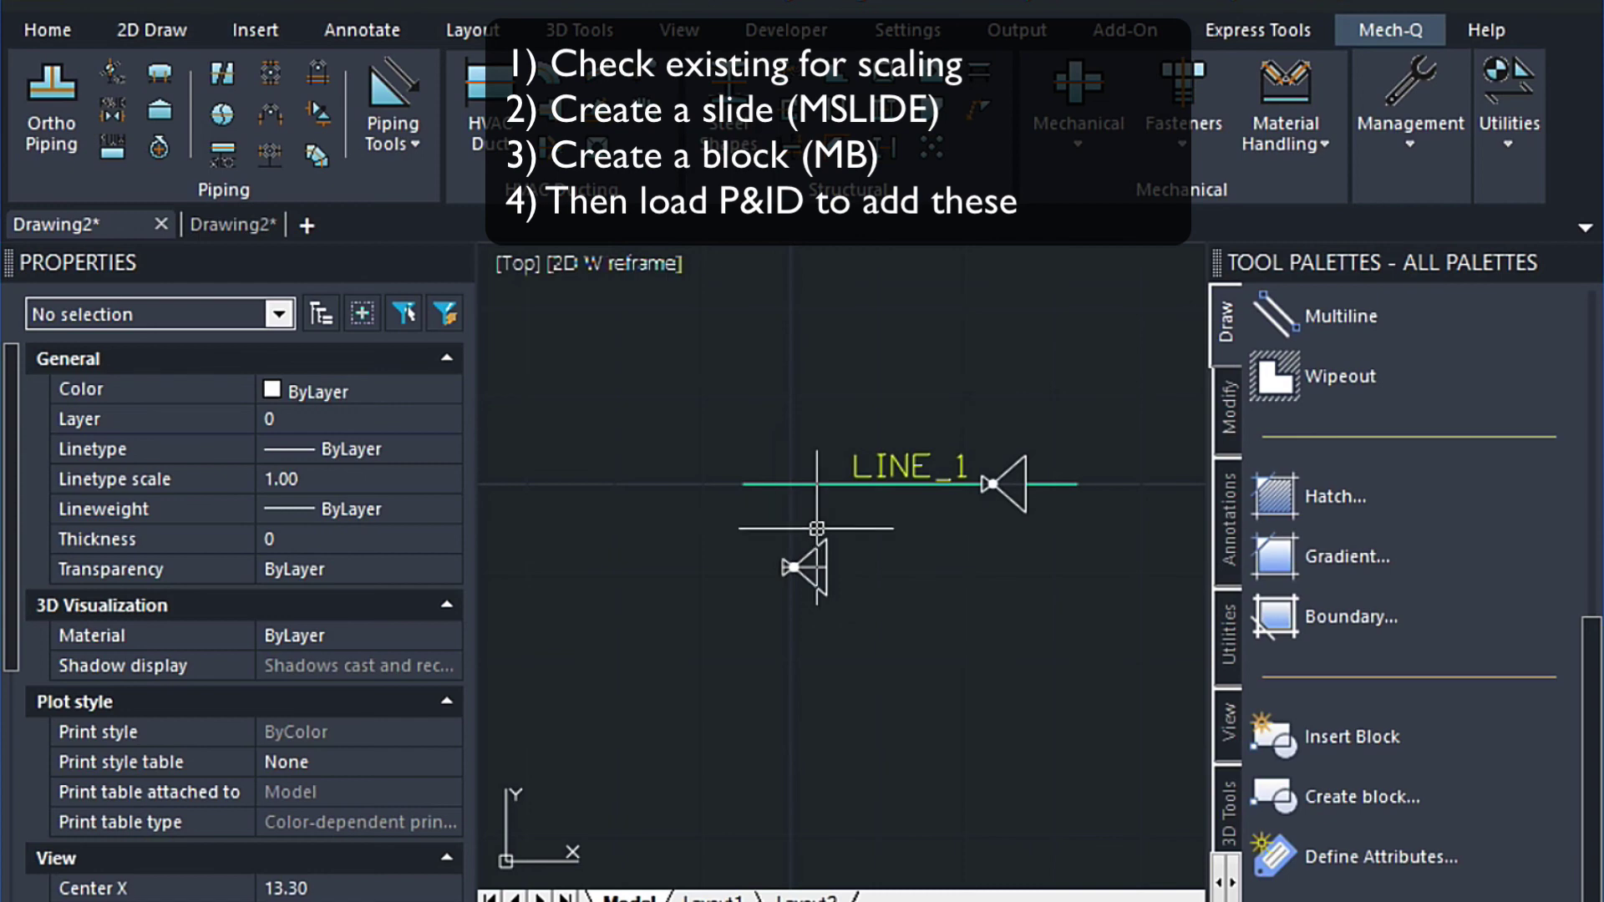
scroll(811, 535, "up", 4)
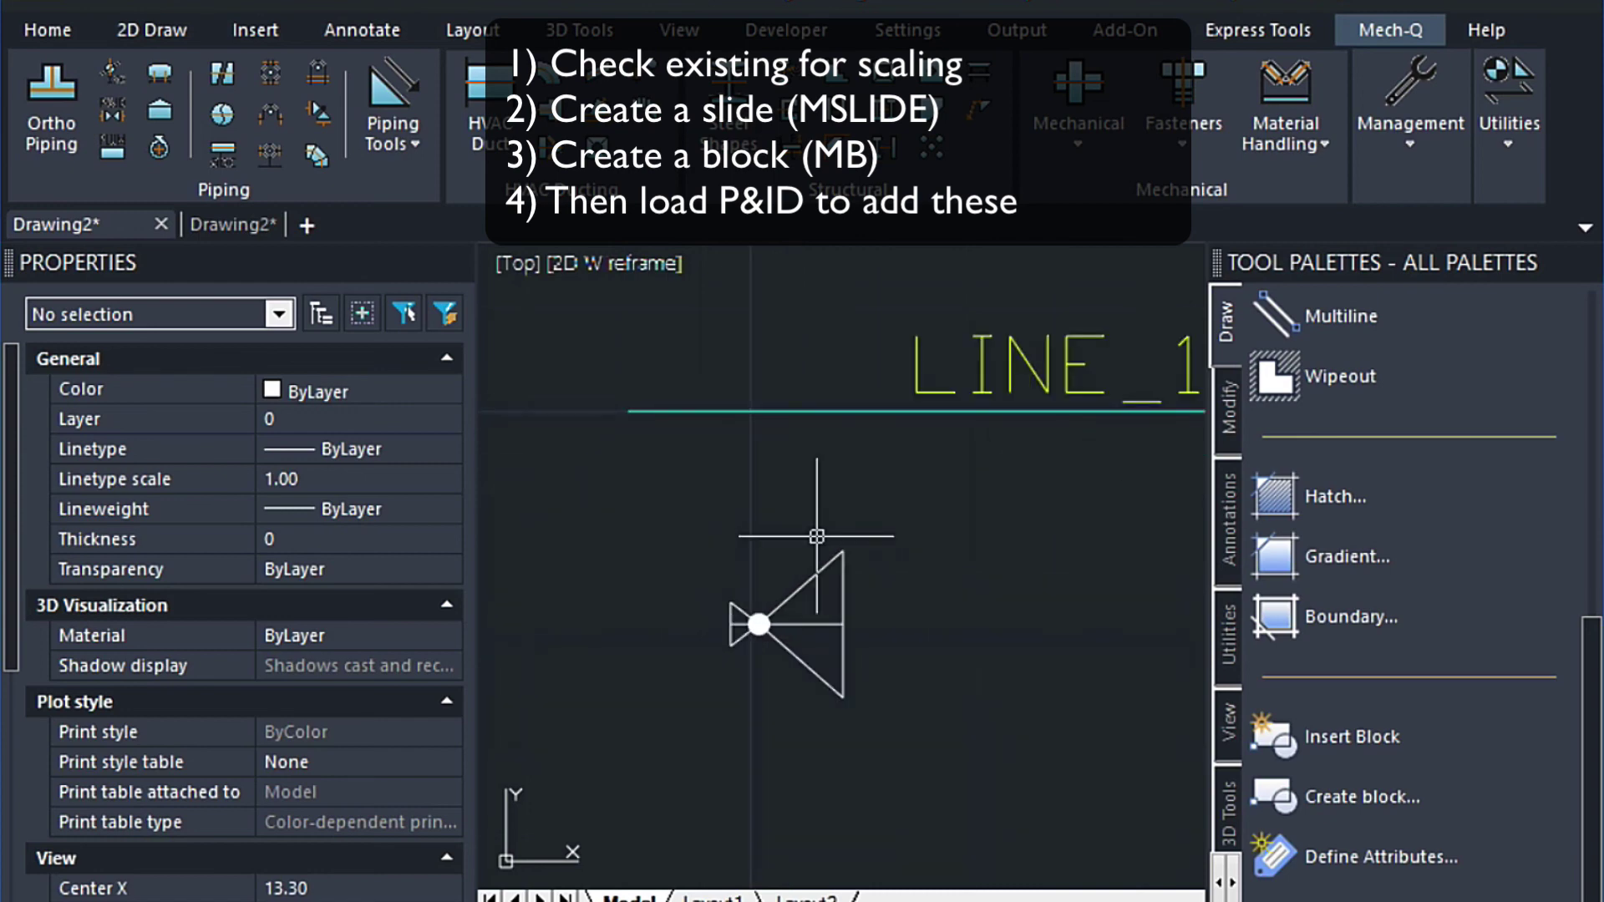
mouse_move(805, 555)
middle_mouse_down()
mouse_move(878, 564)
mouse_move(819, 612)
mouse_move(763, 584)
middle_mouse_up()
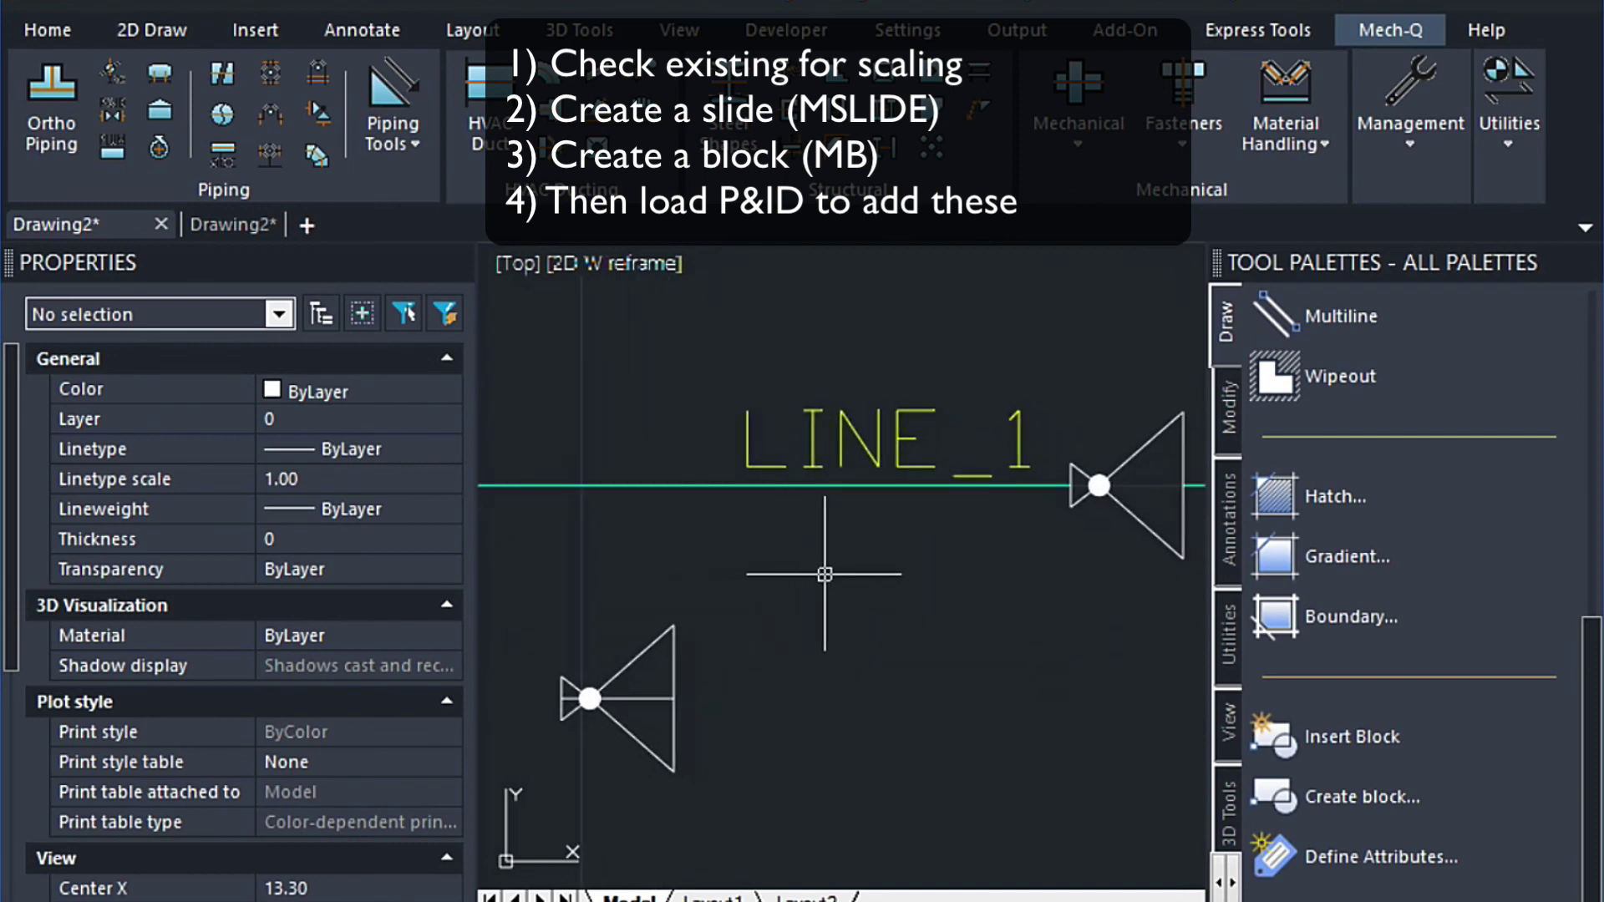